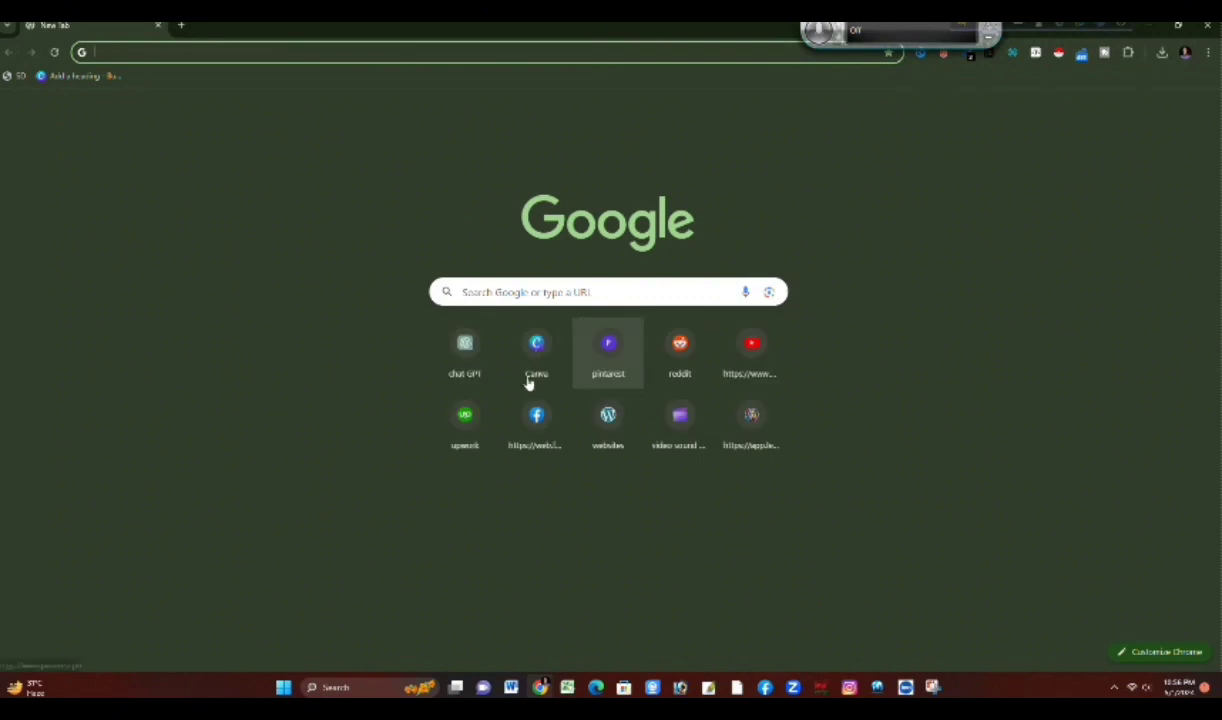
Step: Open Canva, search for "business" and open the Business Card (Landscape) templates
{"action": "left_click", "coordinate": [536, 345]}
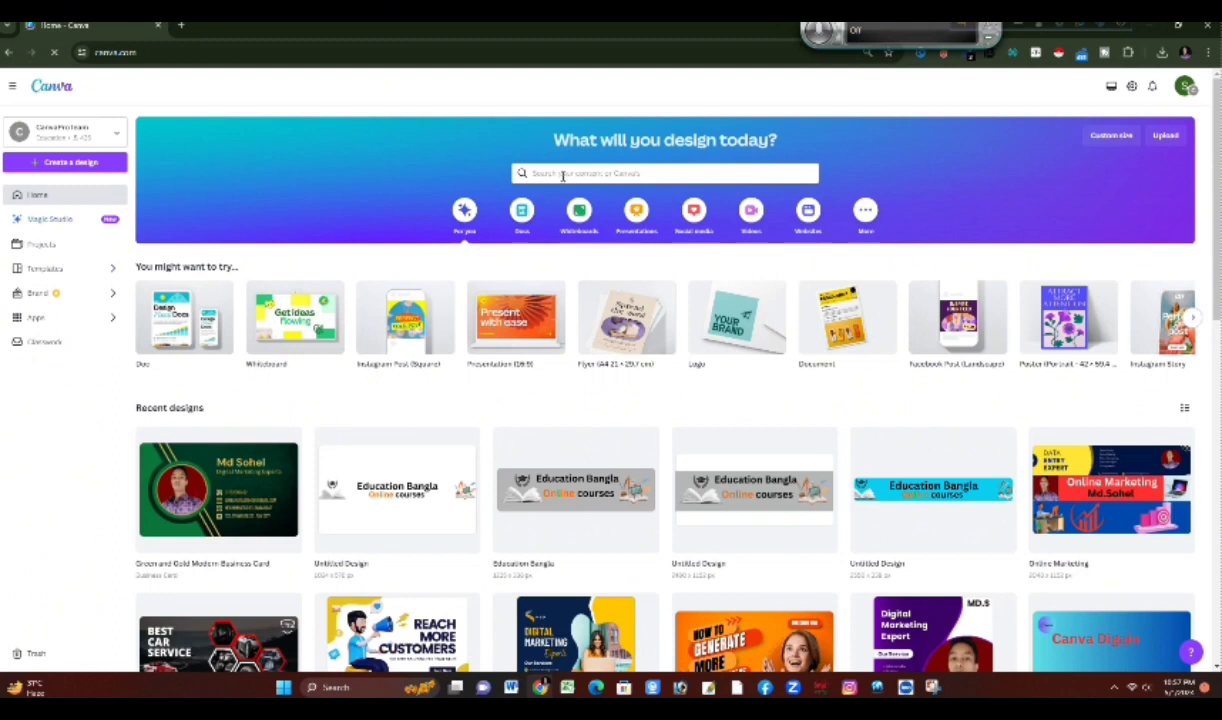
{"action": "left_click", "coordinate": [561, 174]}
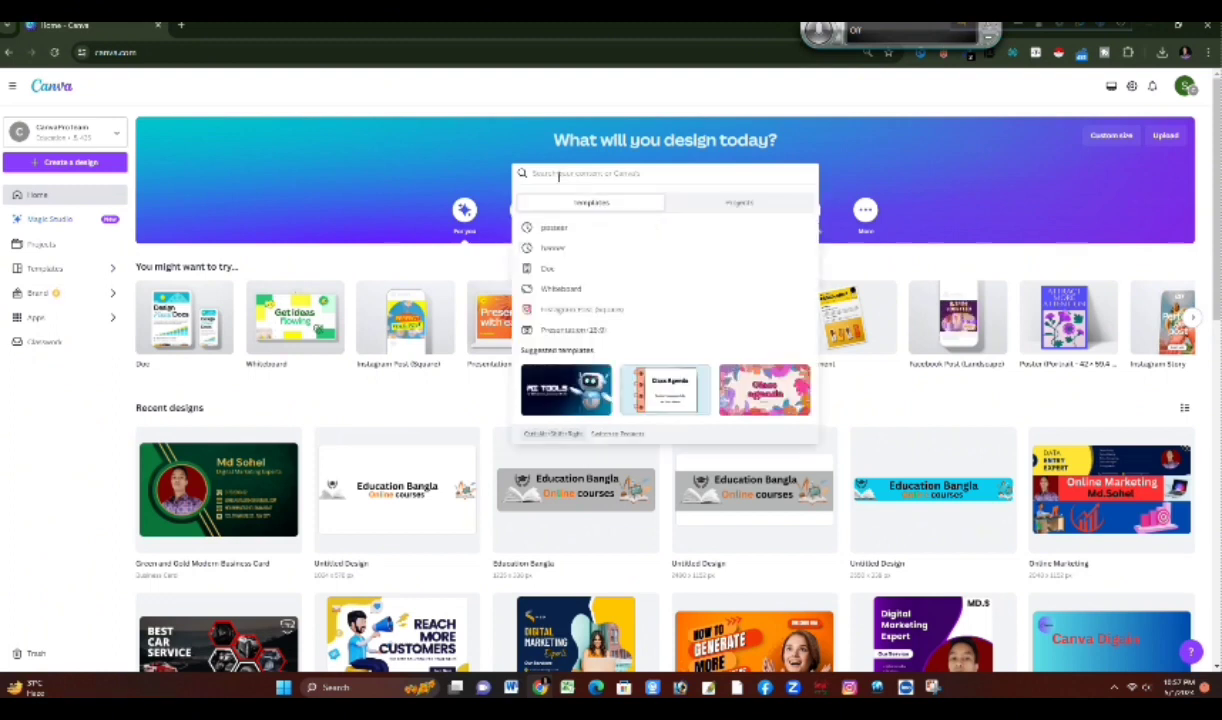
{"action": "type", "text": "bu"}
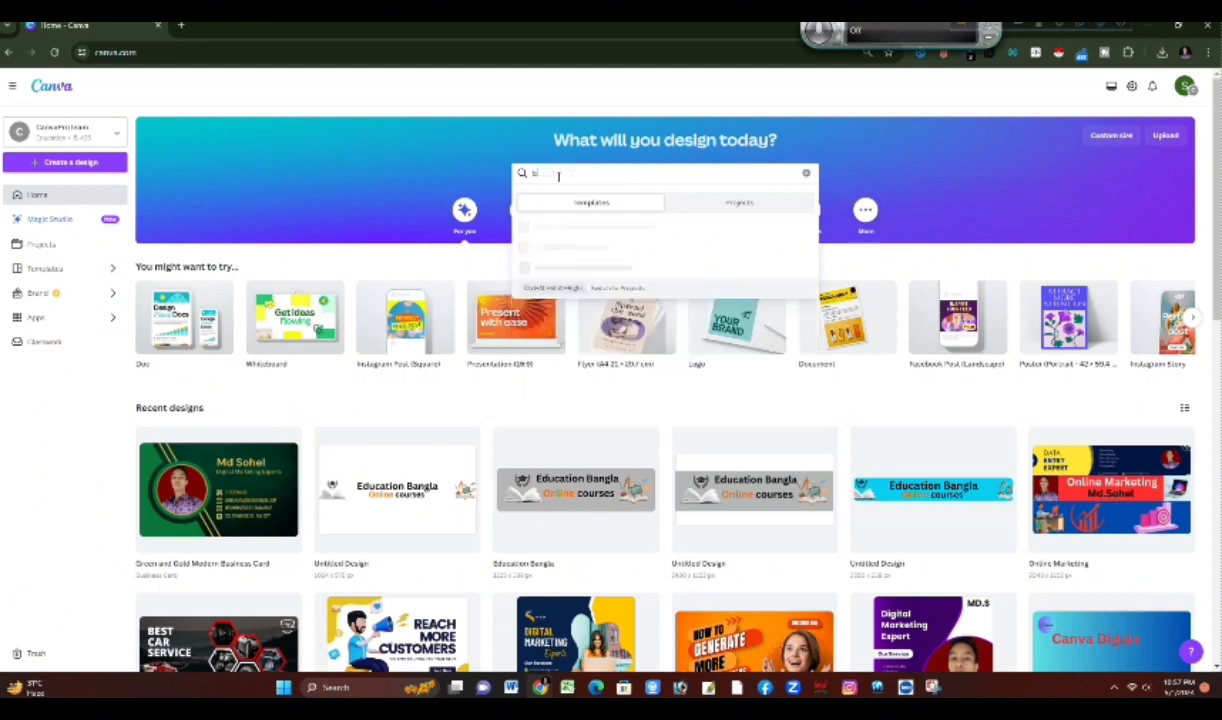
{"action": "type", "text": "siness"}
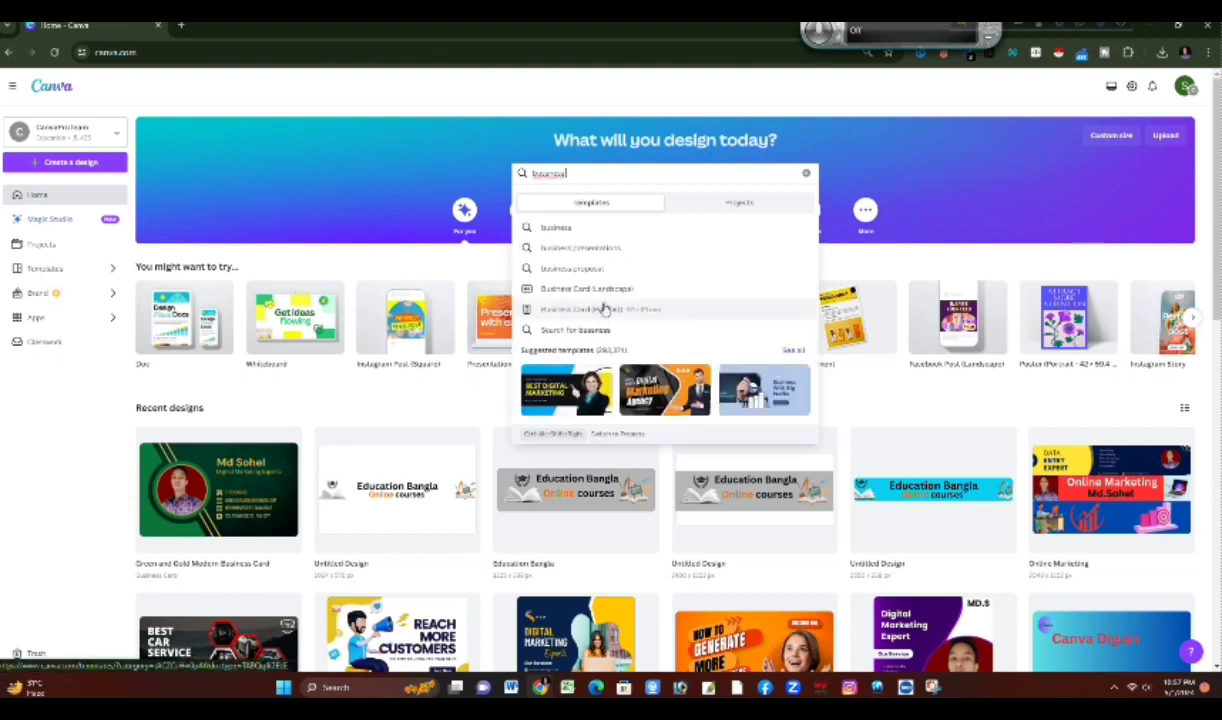
{"action": "left_click", "coordinate": [600, 292]}
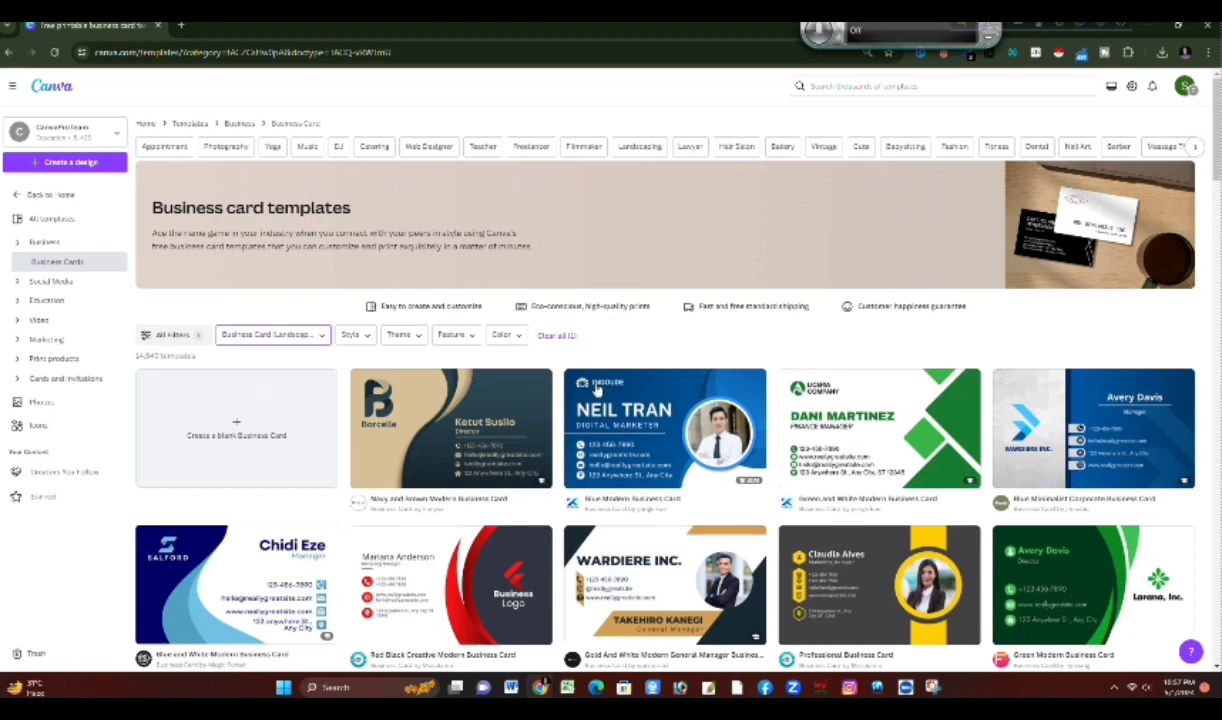
Step: Browse the landscape business card templates for a modern design with a portrait photo and contact details
{"action": "scroll", "coordinate": [570, 372], "scroll_direction": "down", "scroll_amount": 3}
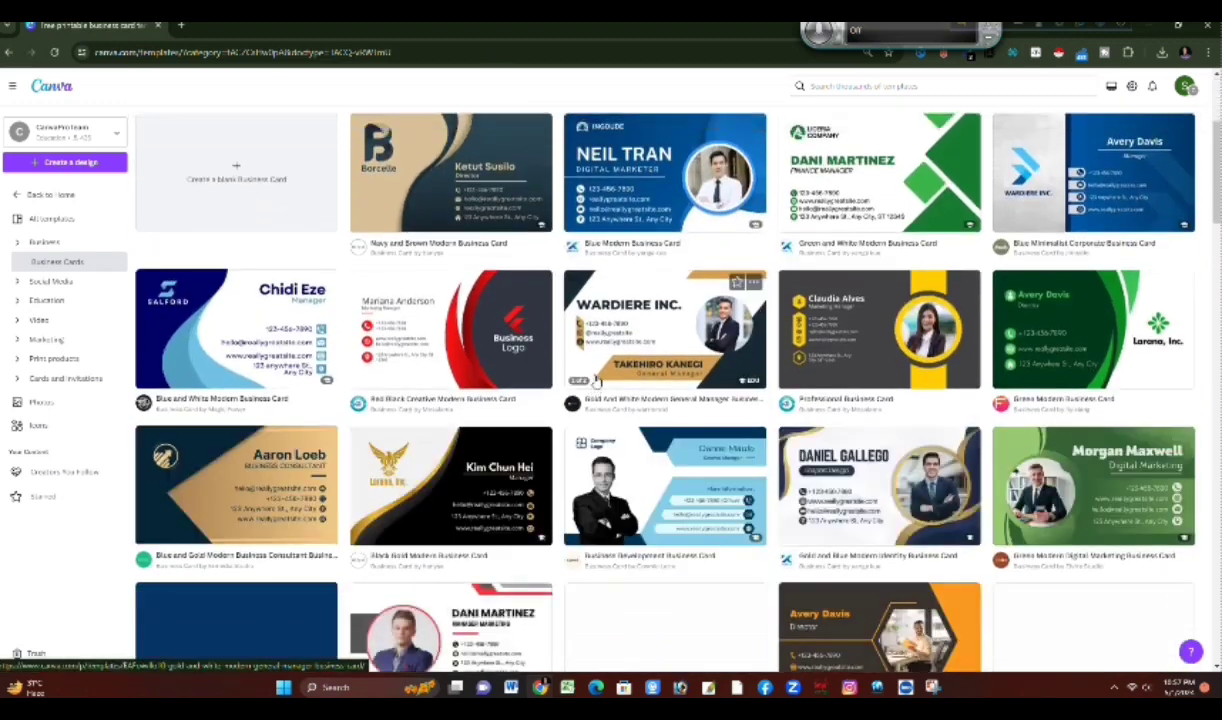
{"action": "scroll", "coordinate": [597, 383], "scroll_direction": "down", "scroll_amount": 2}
{"action": "scroll", "coordinate": [597, 381], "scroll_direction": "down", "scroll_amount": 1}
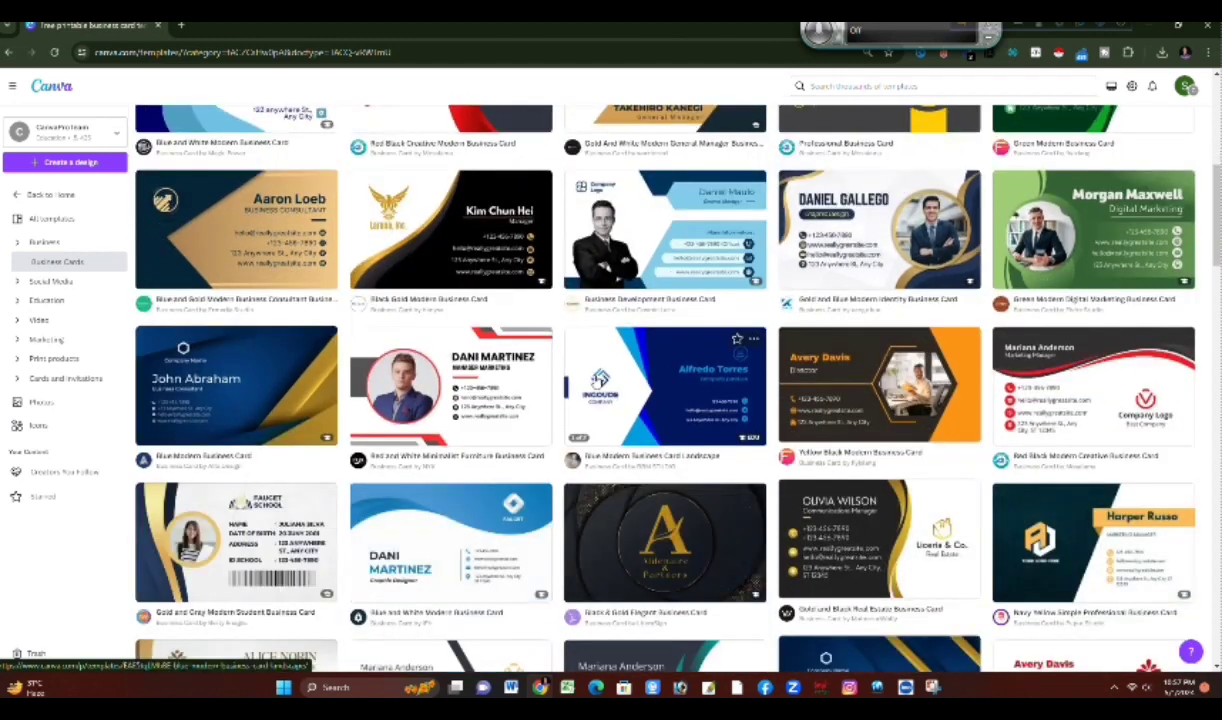
{"action": "scroll", "coordinate": [597, 380], "scroll_direction": "down", "scroll_amount": 2}
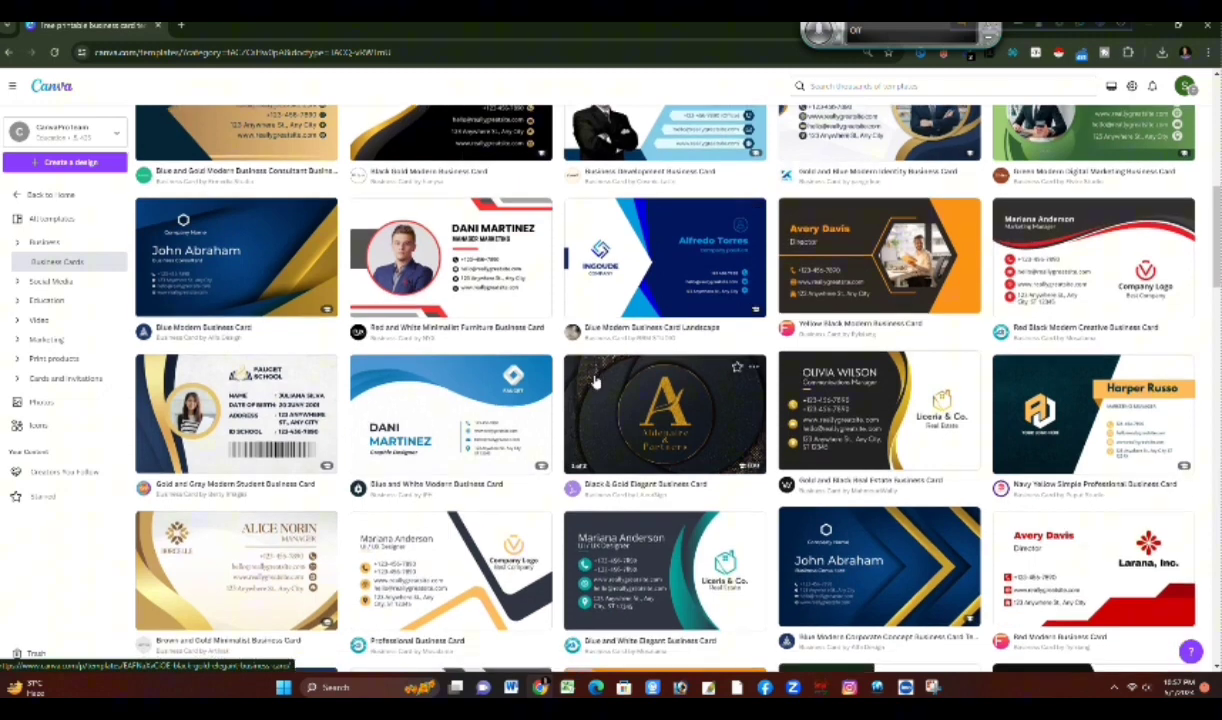
{"action": "scroll", "coordinate": [597, 381], "scroll_direction": "down", "scroll_amount": 1}
{"action": "scroll", "coordinate": [597, 381], "scroll_direction": "down", "scroll_amount": 8}
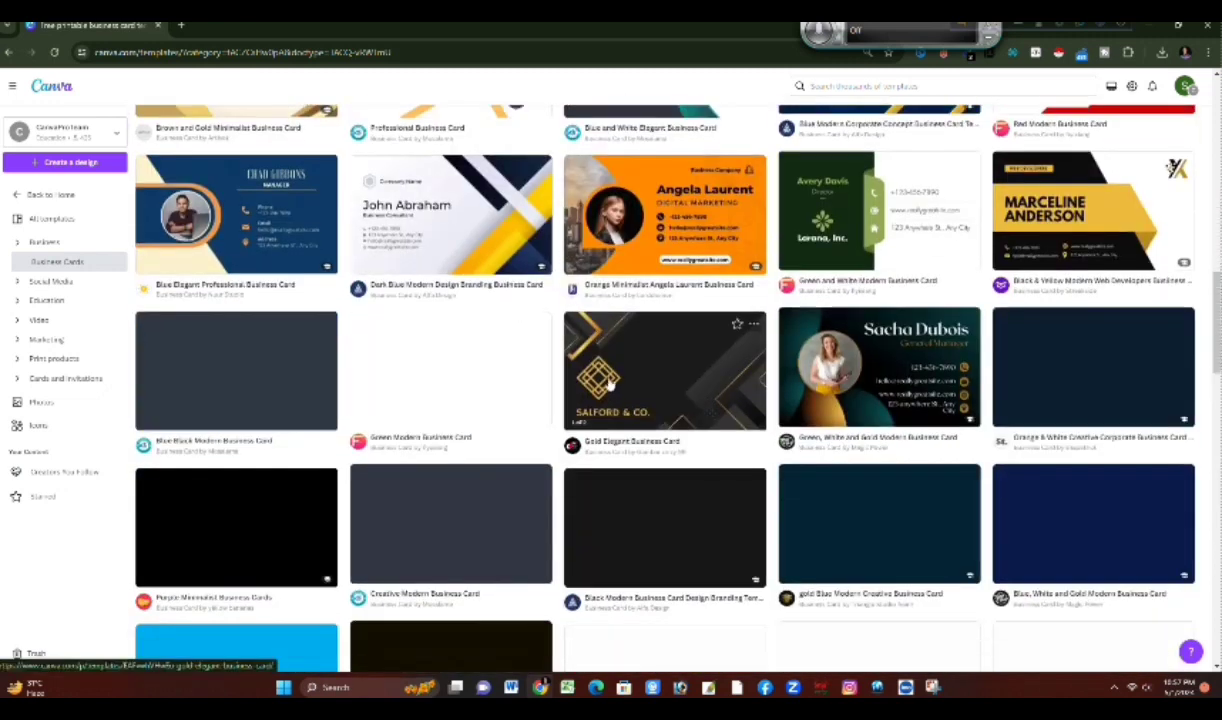
{"action": "scroll", "coordinate": [604, 378], "scroll_direction": "down", "scroll_amount": 4}
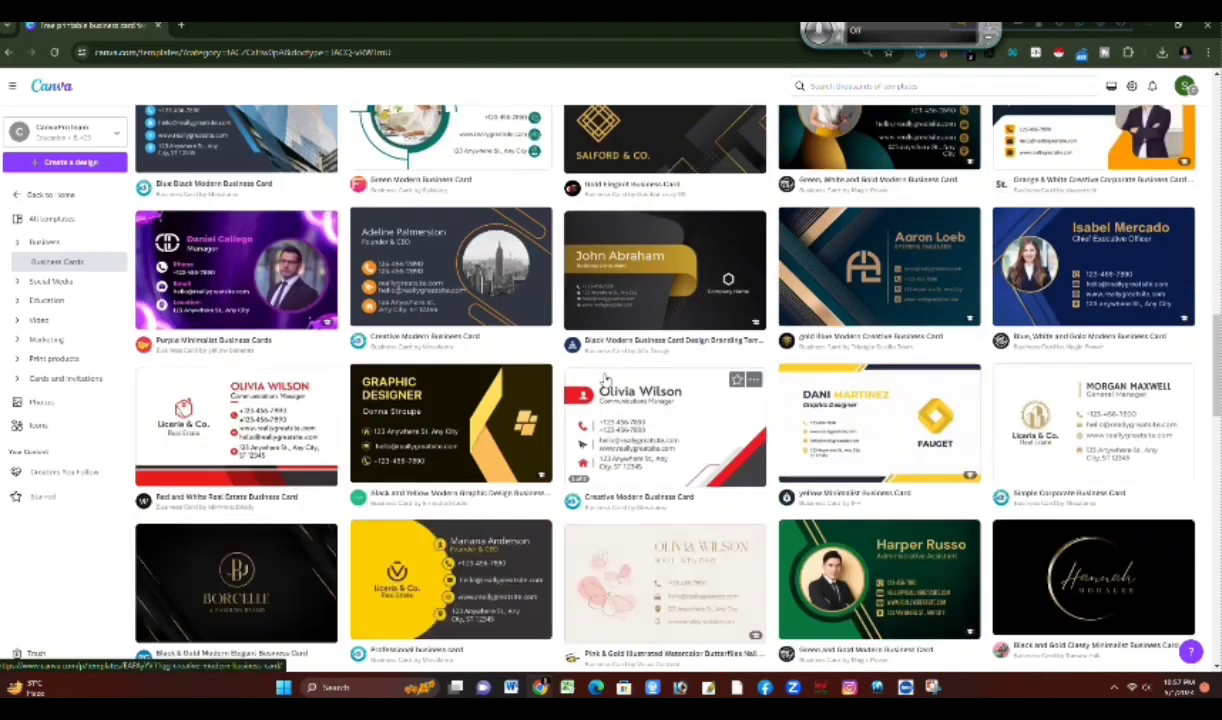
{"action": "scroll", "coordinate": [606, 378], "scroll_direction": "down", "scroll_amount": 2}
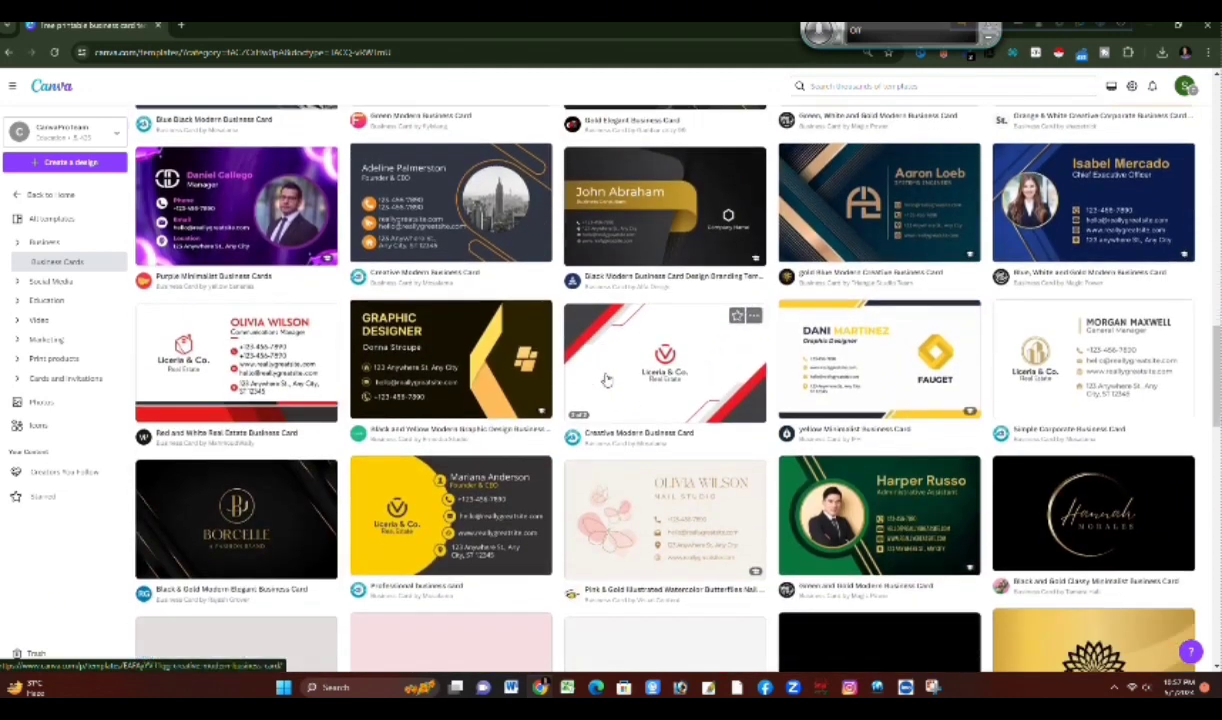
{"action": "scroll", "coordinate": [606, 378], "scroll_direction": "down", "scroll_amount": 1}
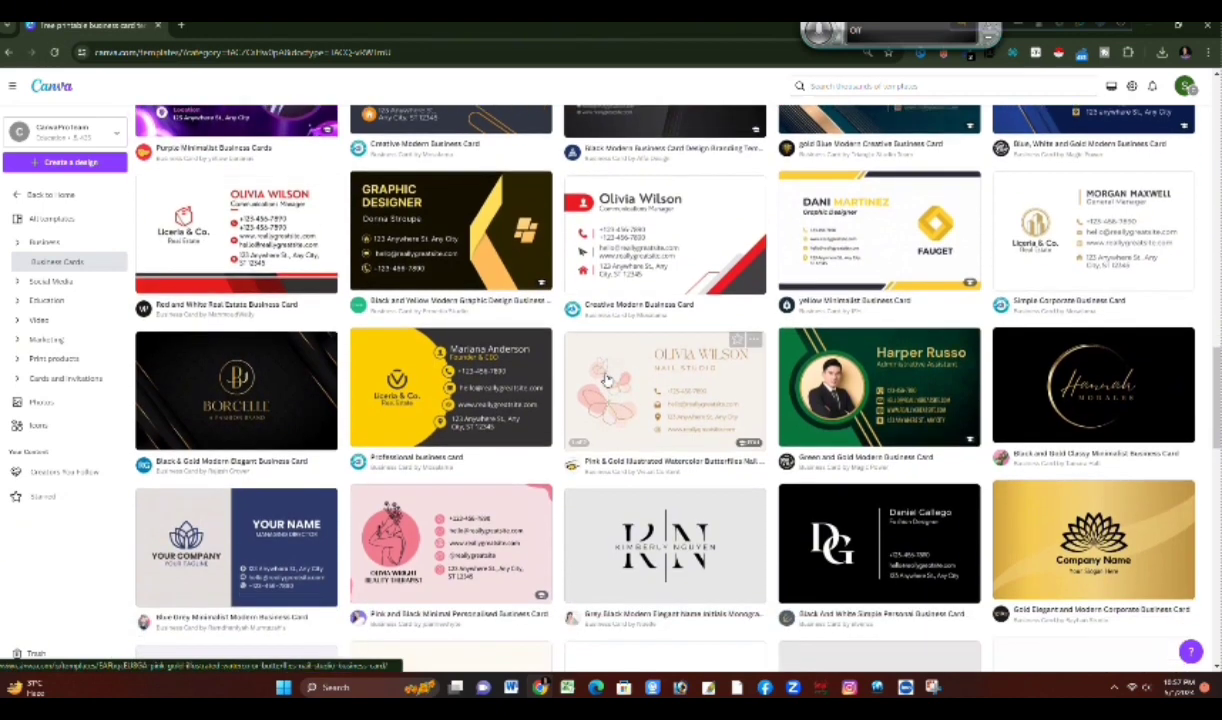
{"action": "scroll", "coordinate": [606, 378], "scroll_direction": "up", "scroll_amount": 2}
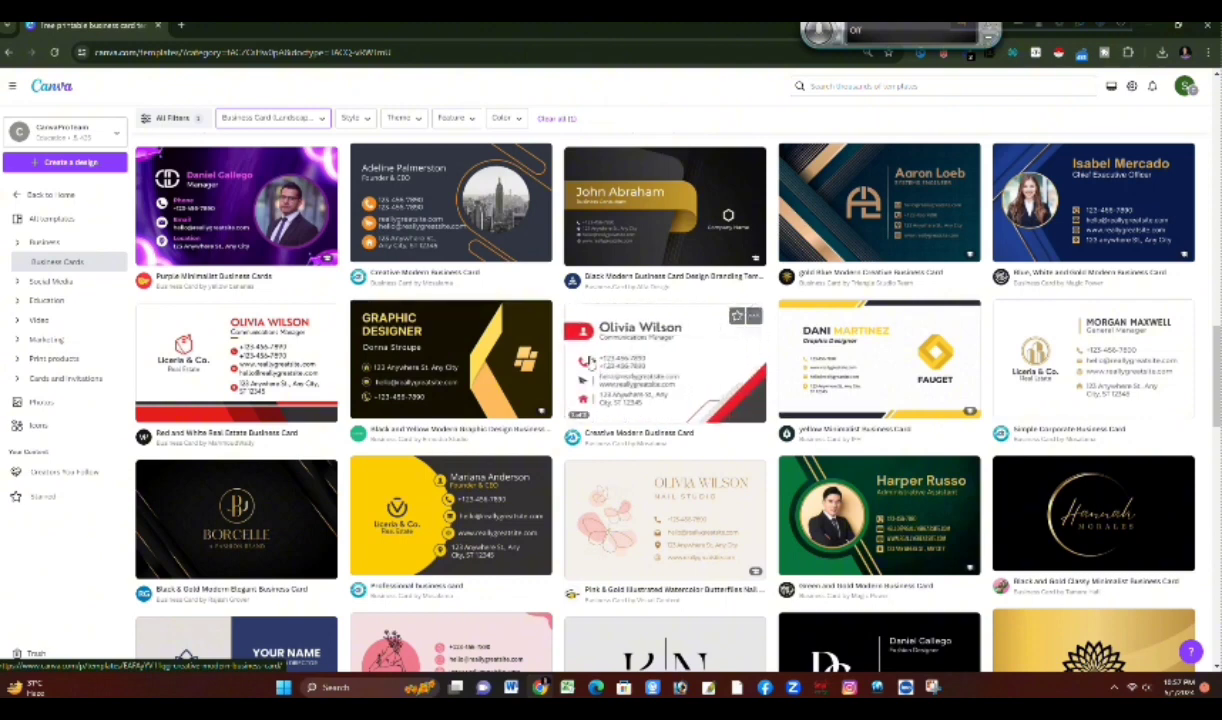
{"action": "scroll", "coordinate": [508, 363], "scroll_direction": "down", "scroll_amount": 4}
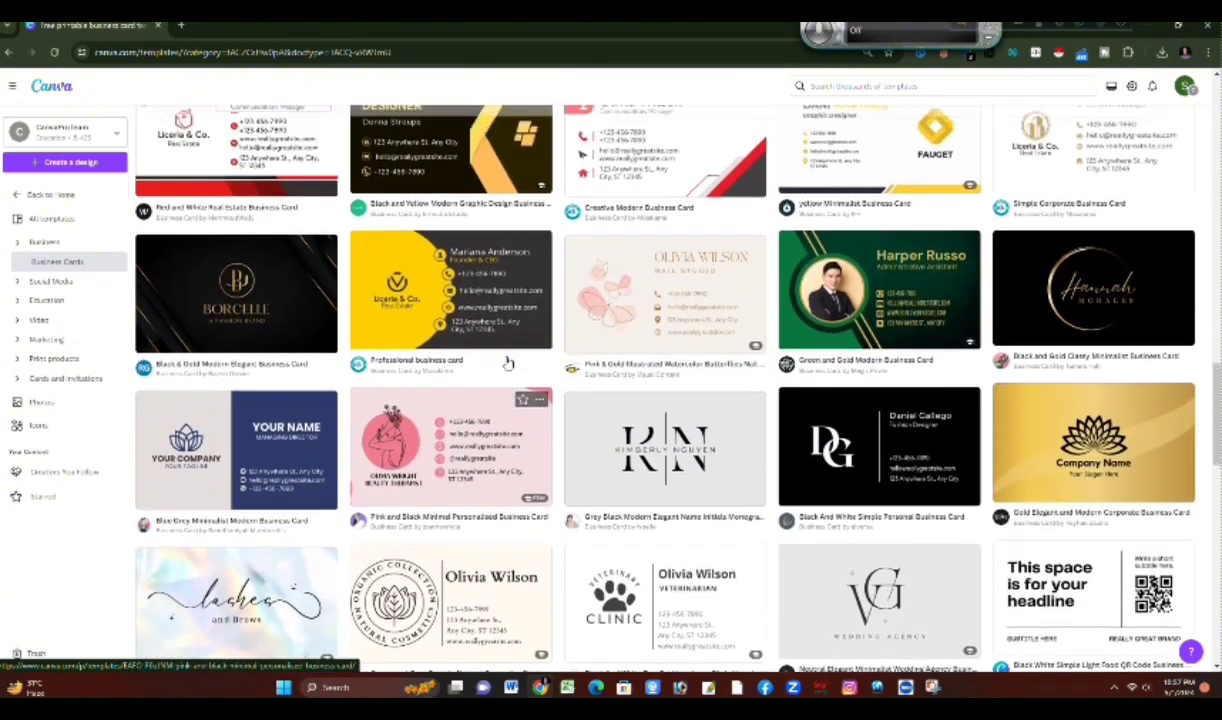
{"action": "scroll", "coordinate": [508, 363], "scroll_direction": "up", "scroll_amount": 3}
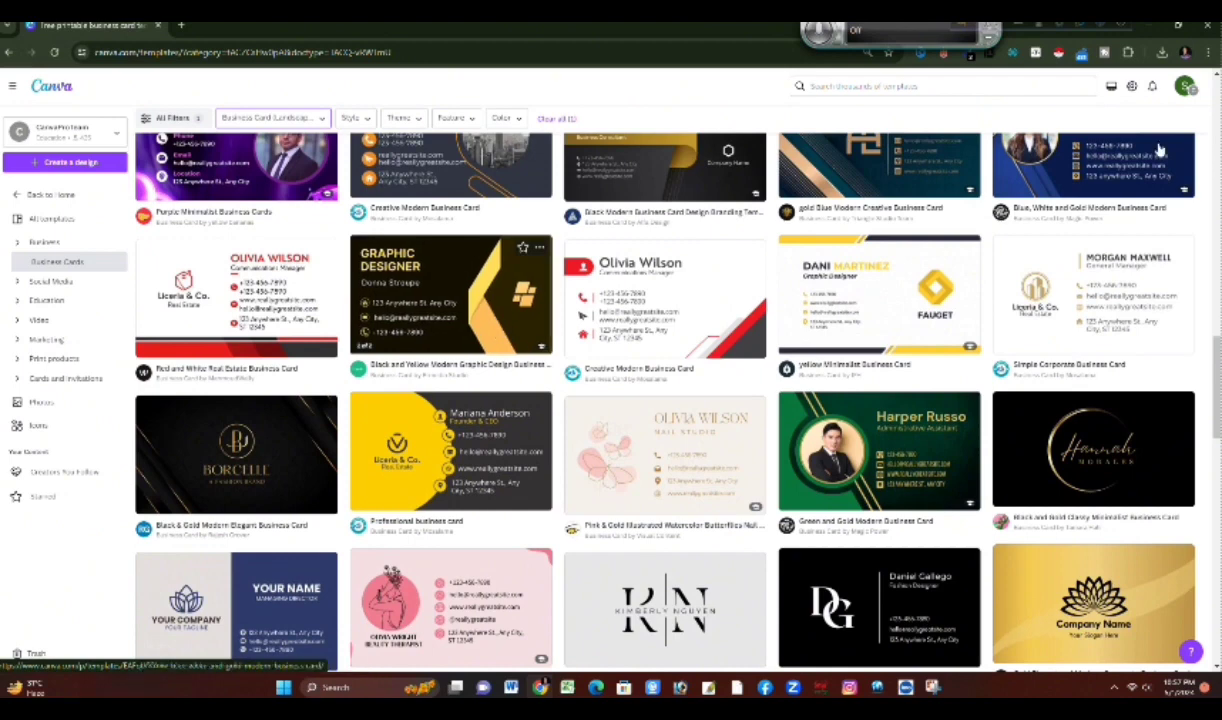
{"action": "scroll", "coordinate": [1050, 197], "scroll_direction": "up", "scroll_amount": 1}
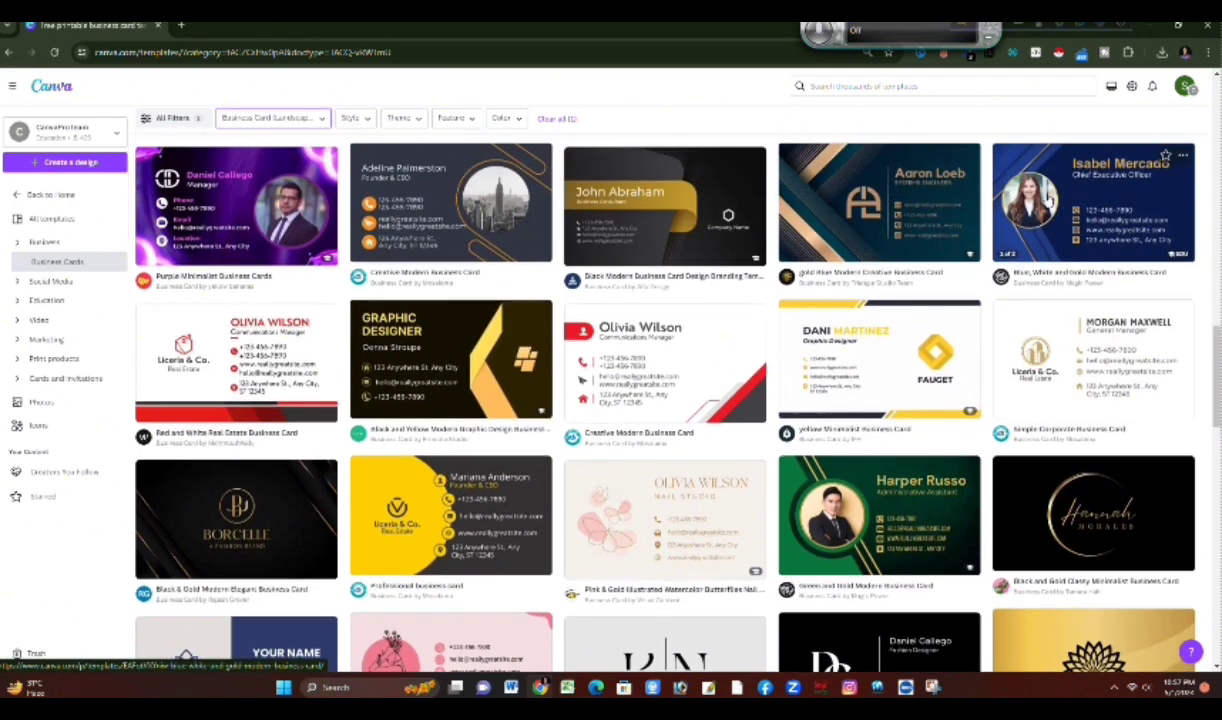
Step: Open the Green and Gold Modern Business Card template for customization and check both of its pages
{"action": "left_click", "coordinate": [1021, 201]}
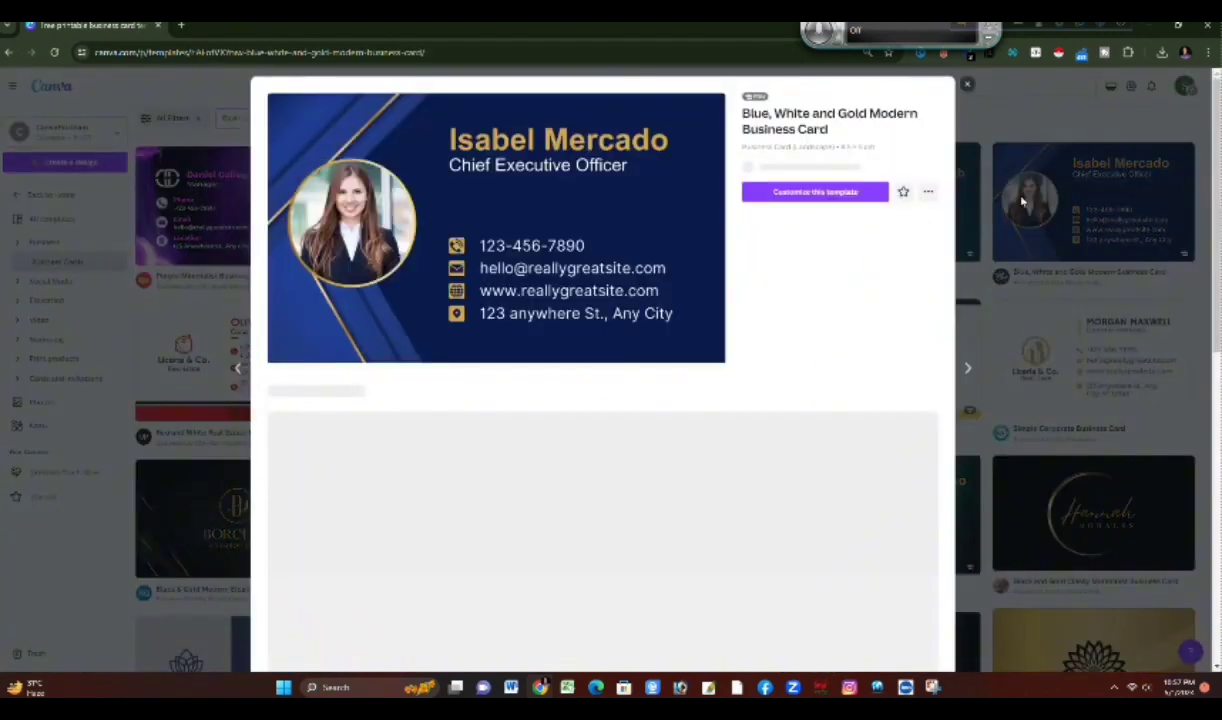
{"action": "left_click", "coordinate": [966, 90]}
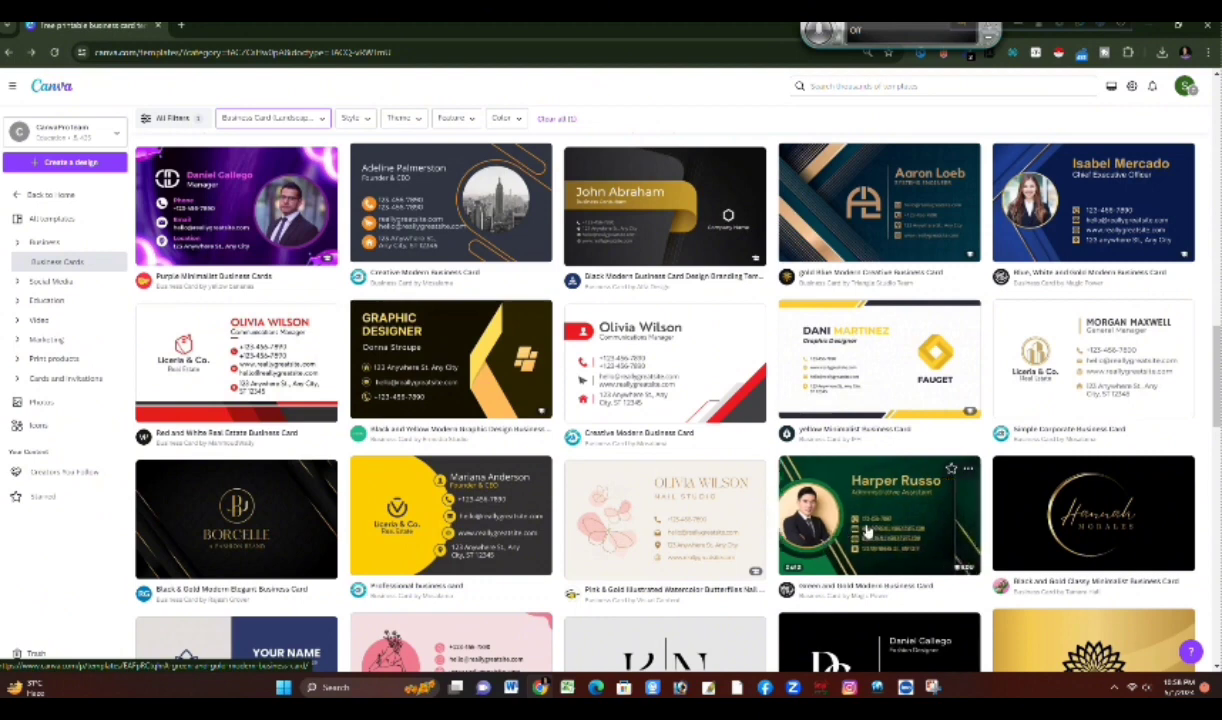
{"action": "left_click", "coordinate": [855, 548]}
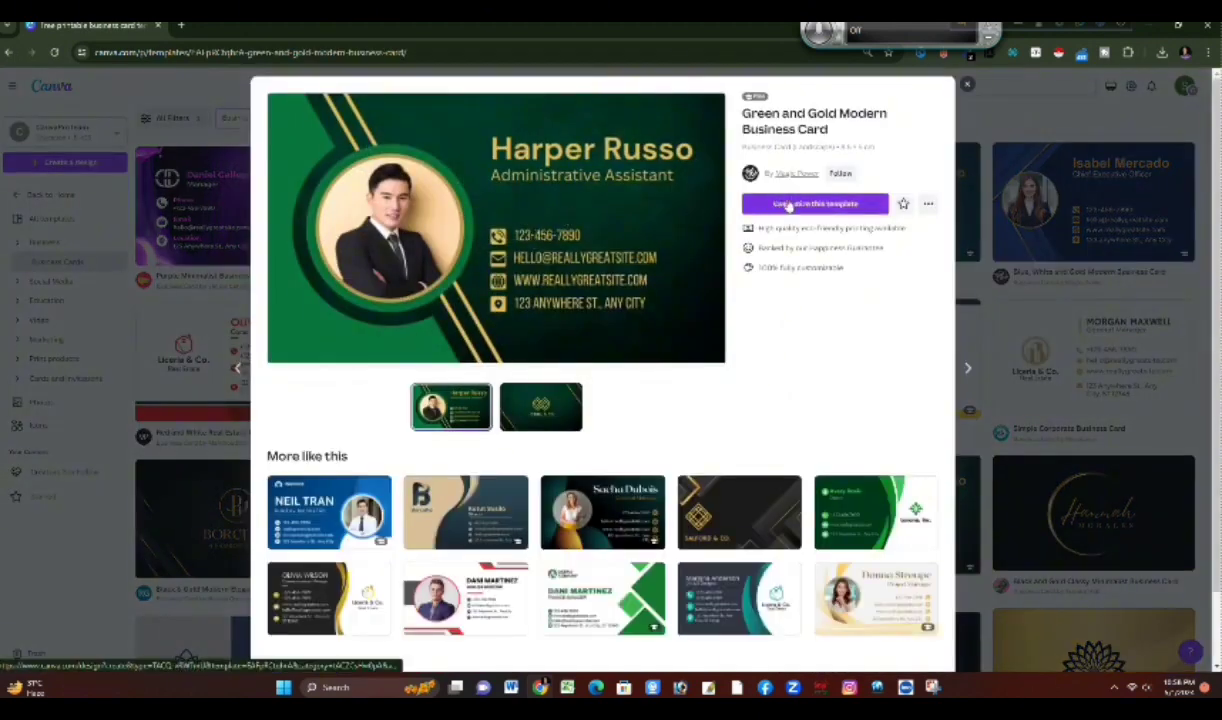
{"action": "left_click", "coordinate": [785, 204]}
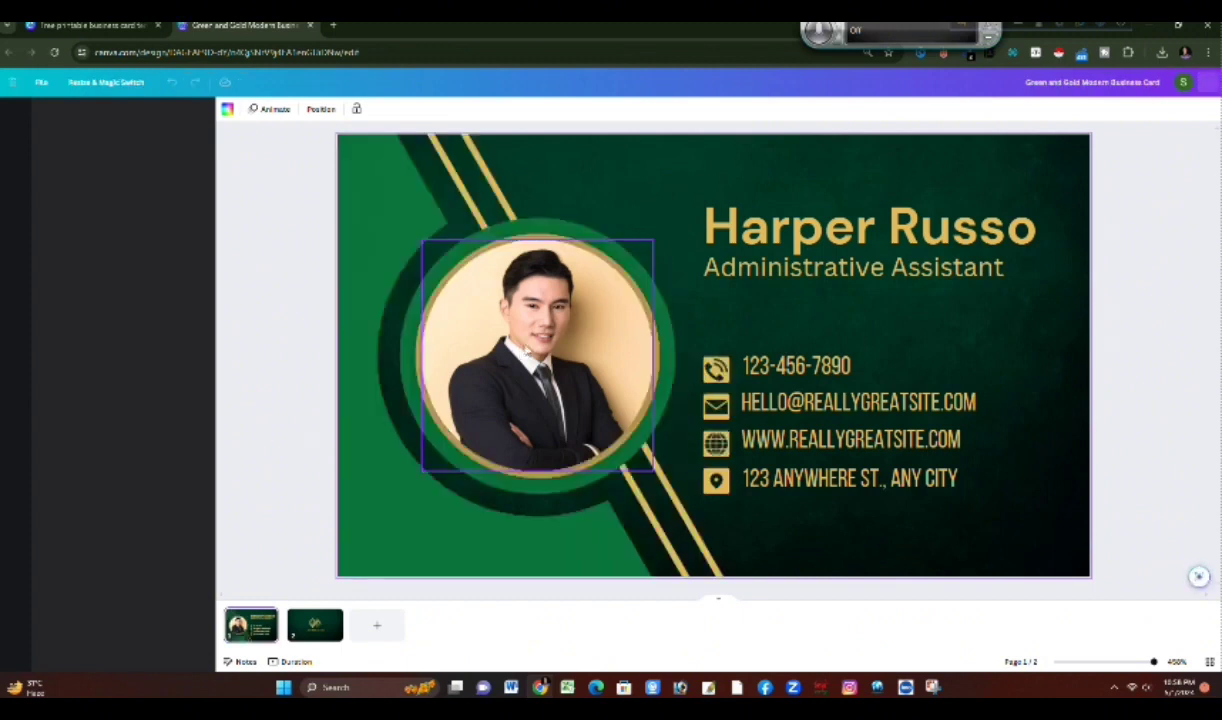
{"action": "scroll", "coordinate": [527, 349], "scroll_direction": "down", "scroll_amount": 1}
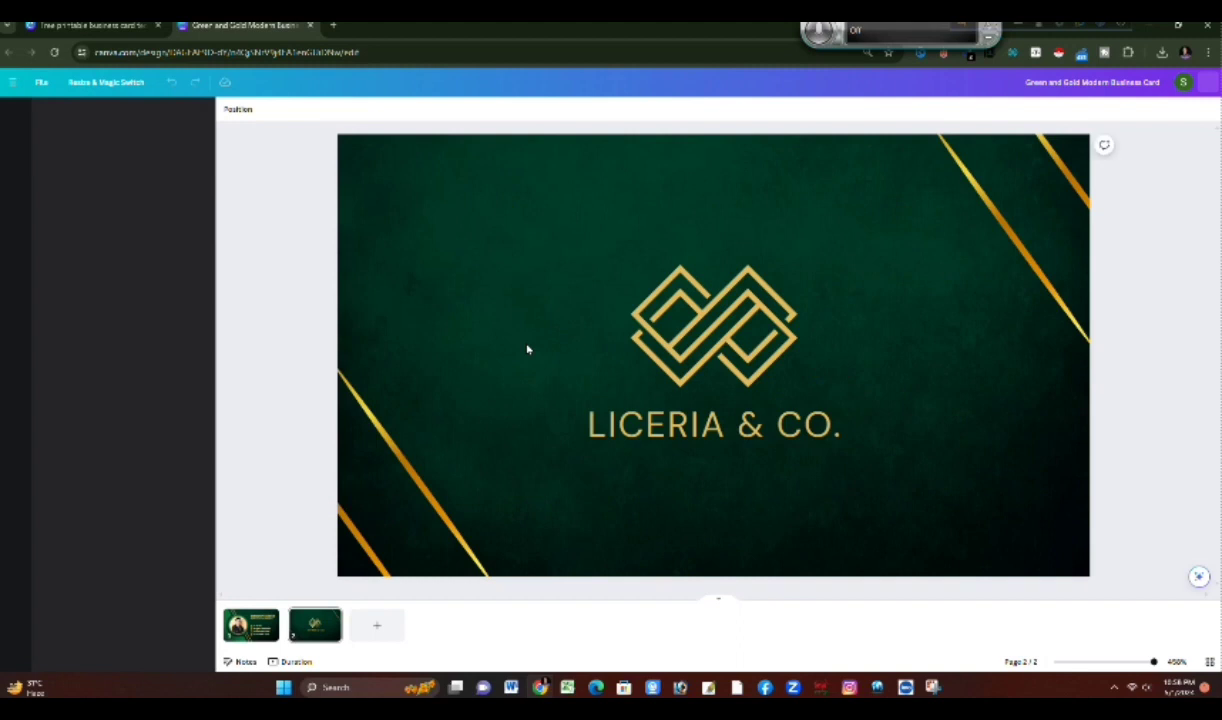
{"action": "left_click", "coordinate": [527, 349]}
{"action": "scroll", "coordinate": [527, 349], "scroll_direction": "up", "scroll_amount": 1}
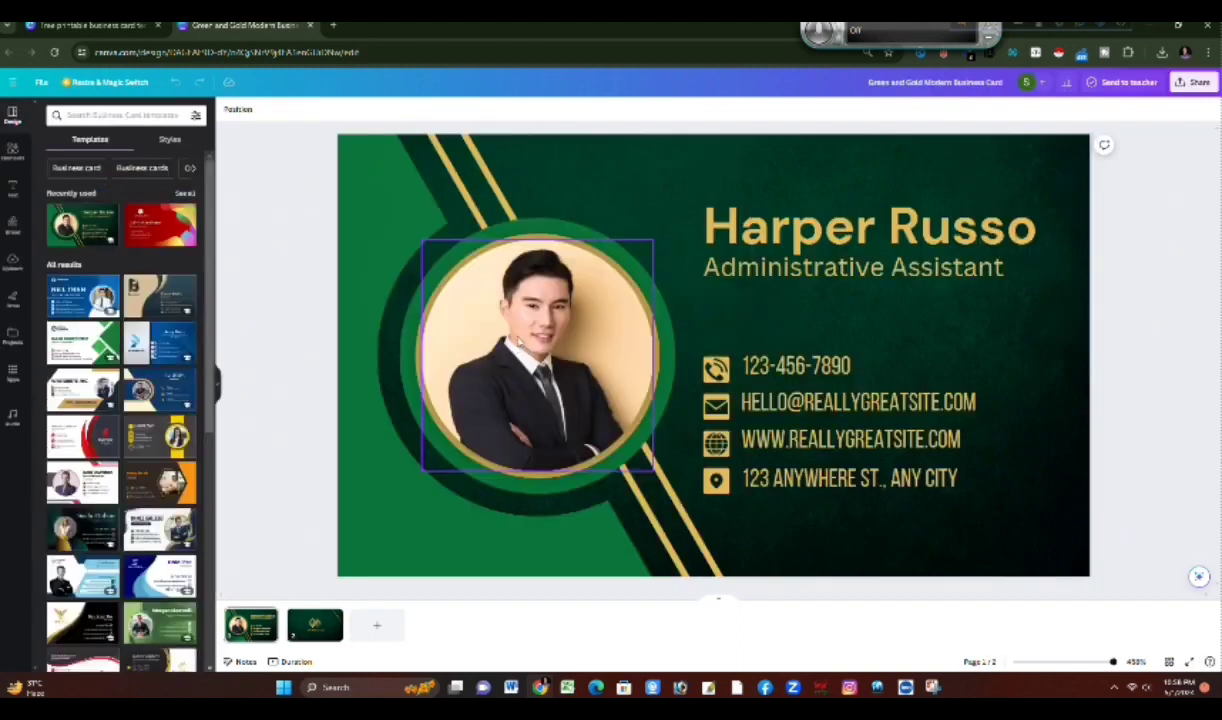
Step: Replace the portrait in the circular frame on page 1 with the uploaded red-background photo of the man in the checked shirt
{"action": "left_click", "coordinate": [517, 342]}
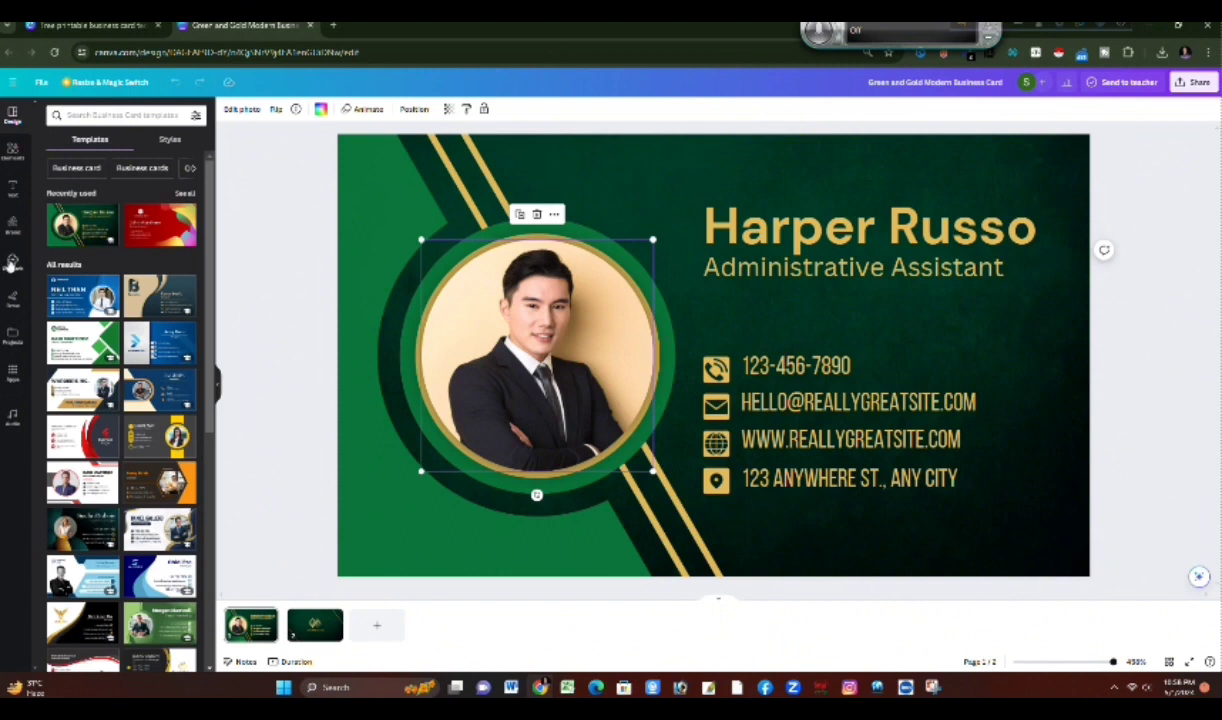
{"action": "left_click", "coordinate": [12, 262]}
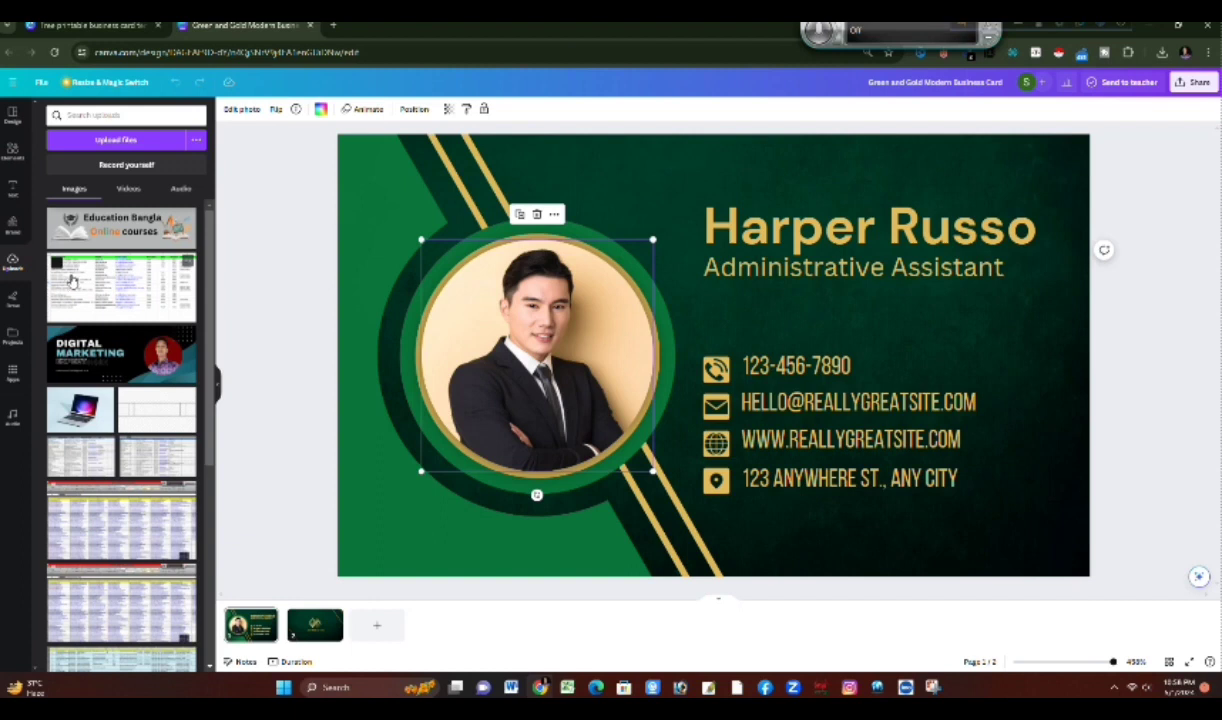
{"action": "scroll", "coordinate": [80, 290], "scroll_direction": "down", "scroll_amount": 5}
{"action": "scroll", "coordinate": [120, 302], "scroll_direction": "down", "scroll_amount": 5}
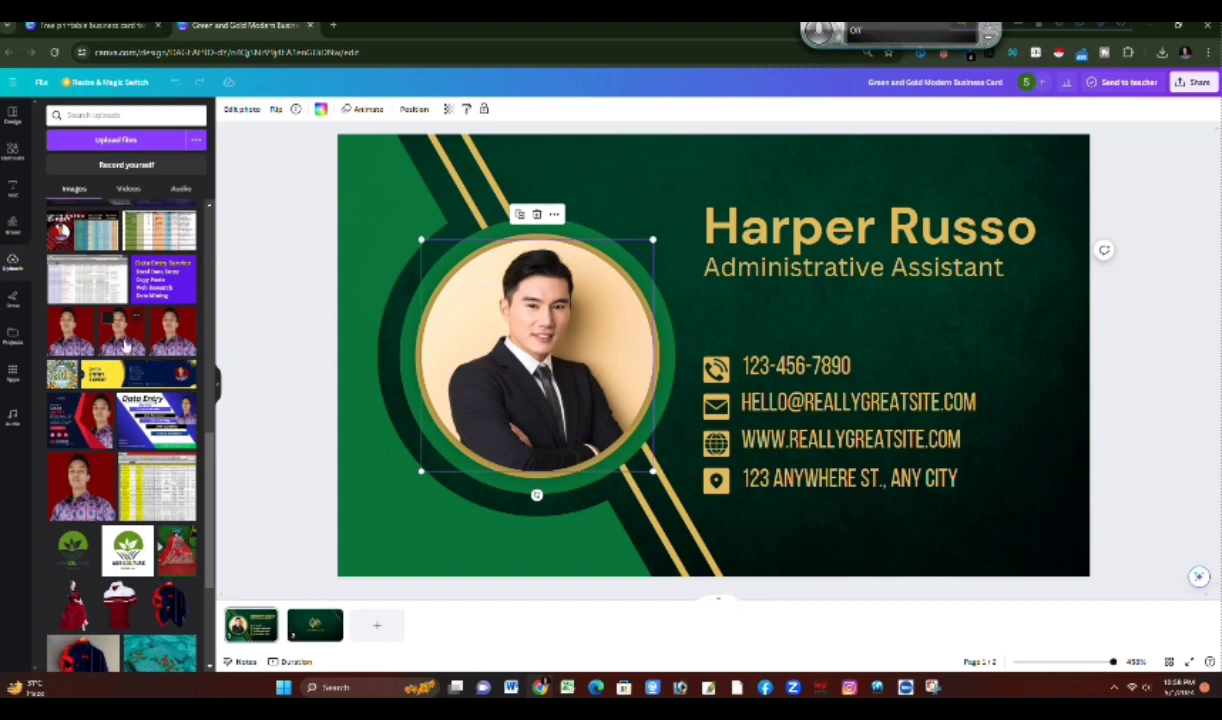
{"action": "left_click", "coordinate": [120, 330]}
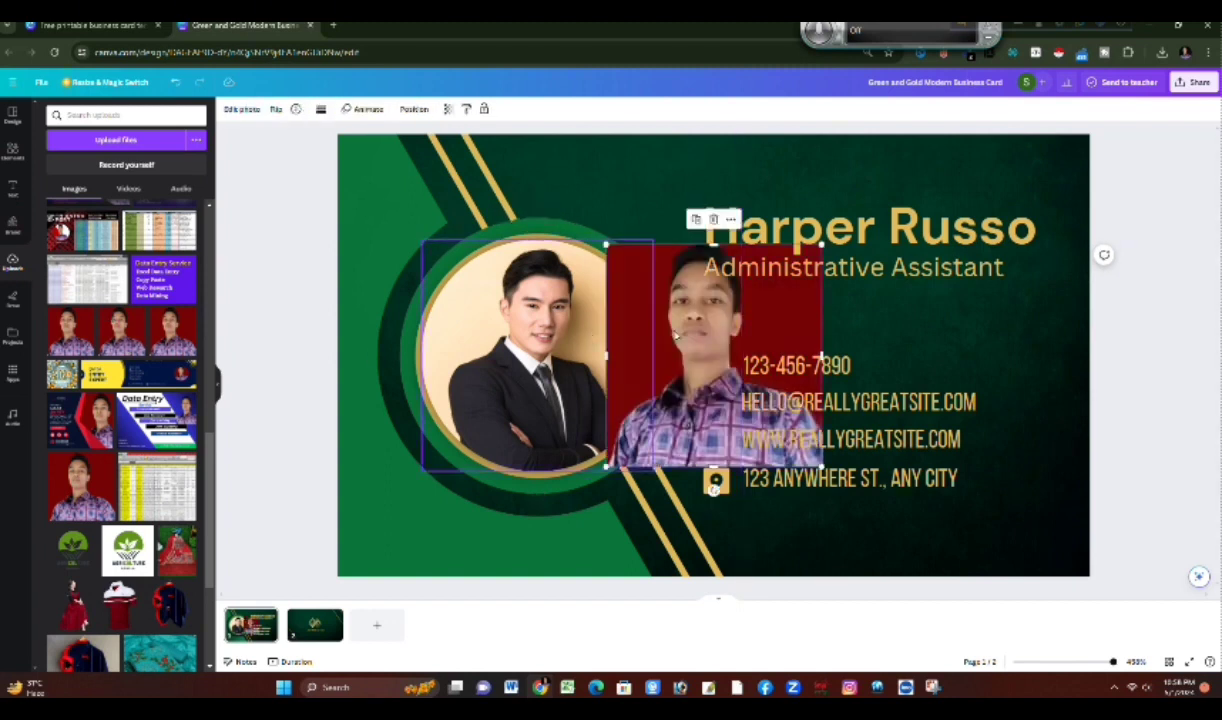
{"action": "mouse_move", "coordinate": [519, 334]}
{"action": "left_mouse_down"}
{"action": "mouse_move", "coordinate": [486, 335]}
{"action": "mouse_move", "coordinate": [513, 335]}
{"action": "left_mouse_up"}
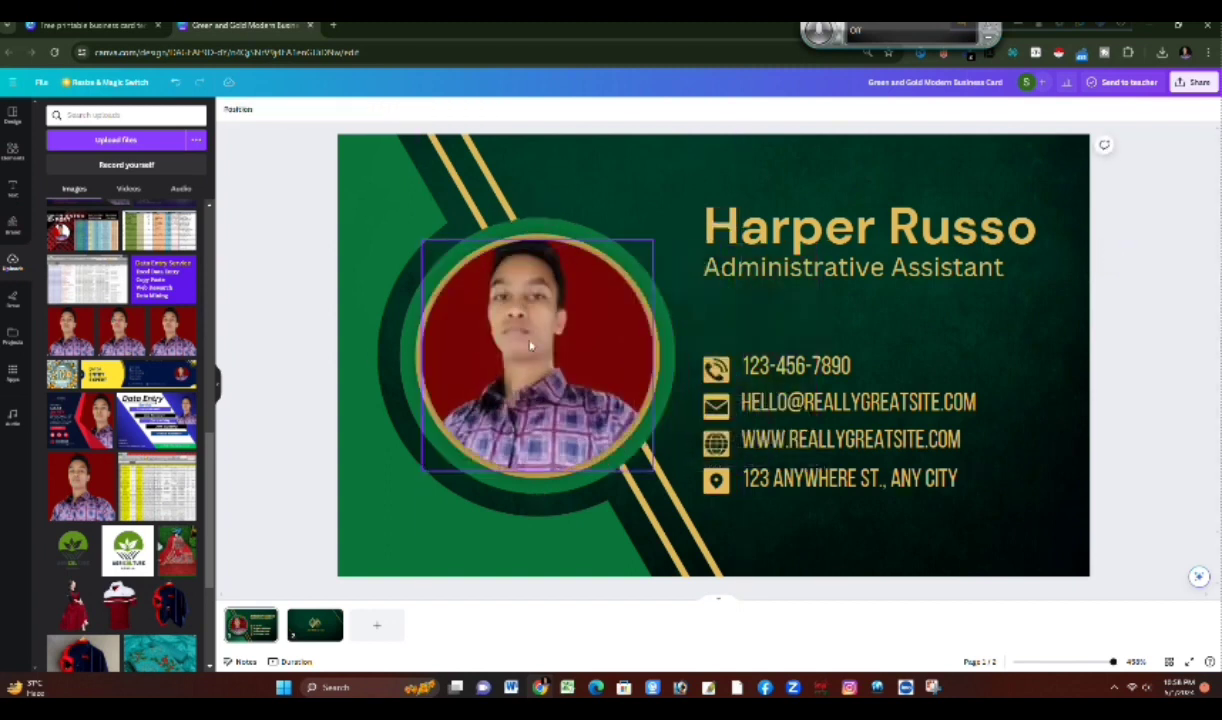
Step: Open the new portrait's crop and adjust how the photo sits within the circular frame
{"action": "left_click", "coordinate": [537, 344]}
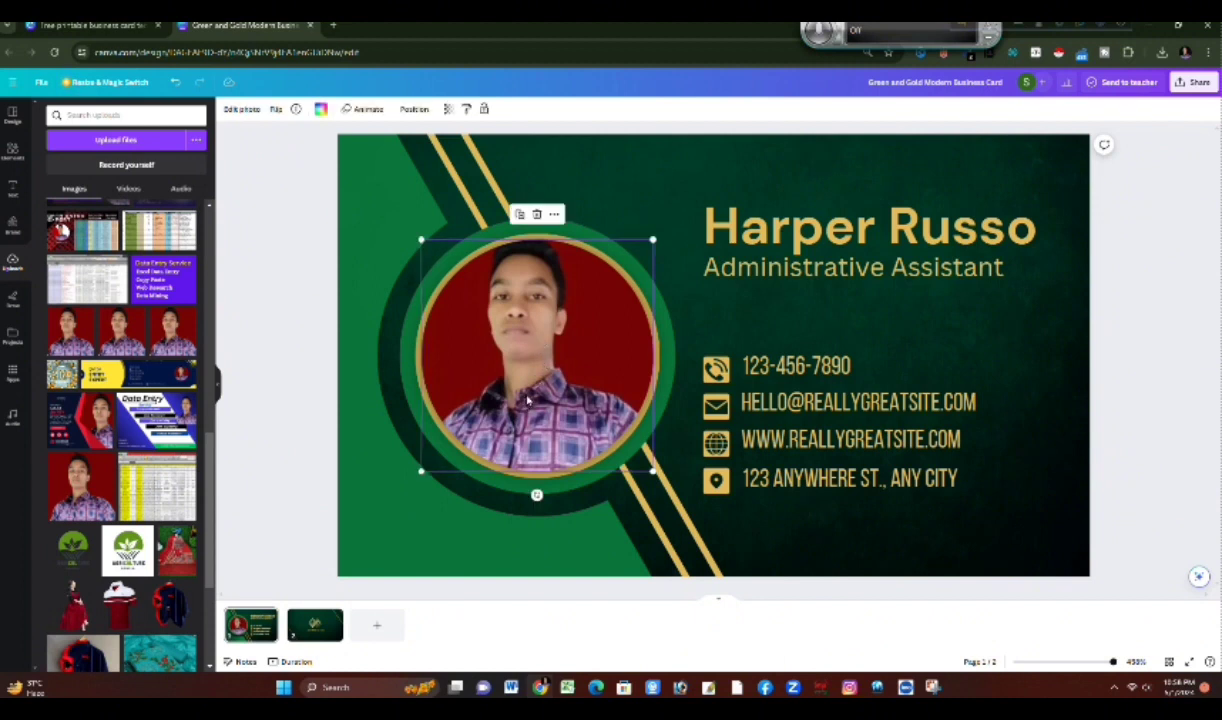
{"action": "double_click", "coordinate": [512, 316]}
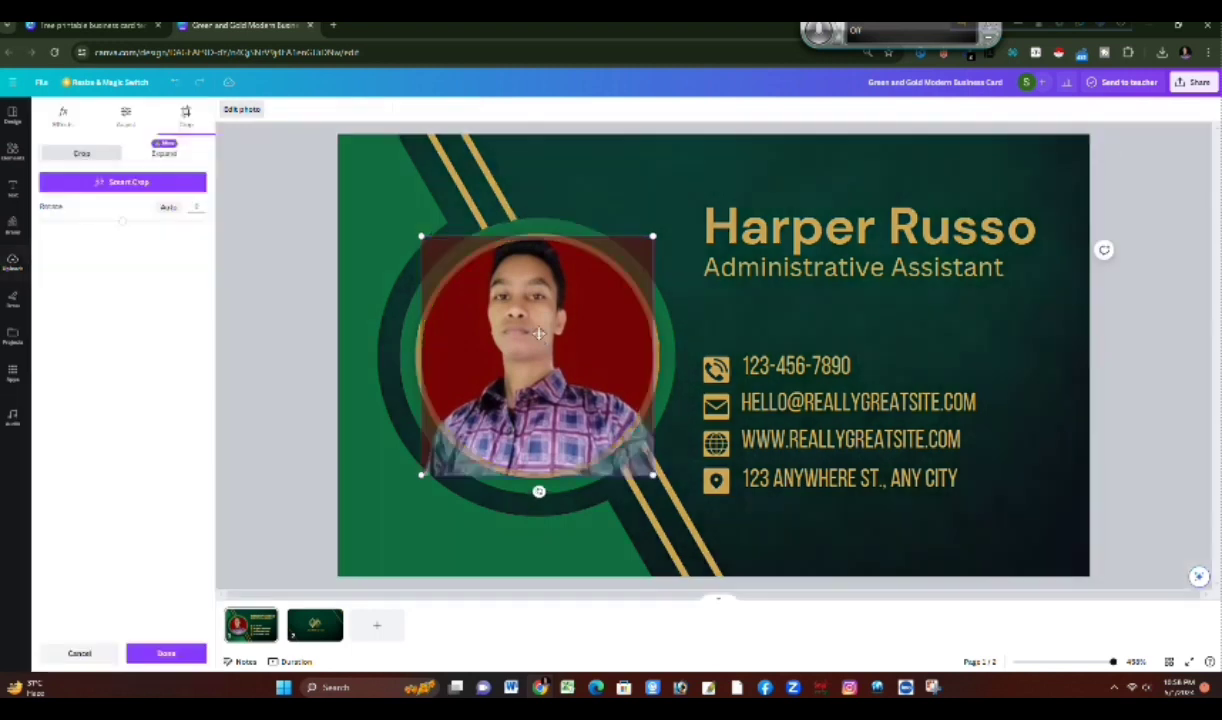
{"action": "left_click_drag", "start_coordinate": [538, 374], "coordinate": [537, 374]}
{"action": "left_click", "coordinate": [370, 211]}
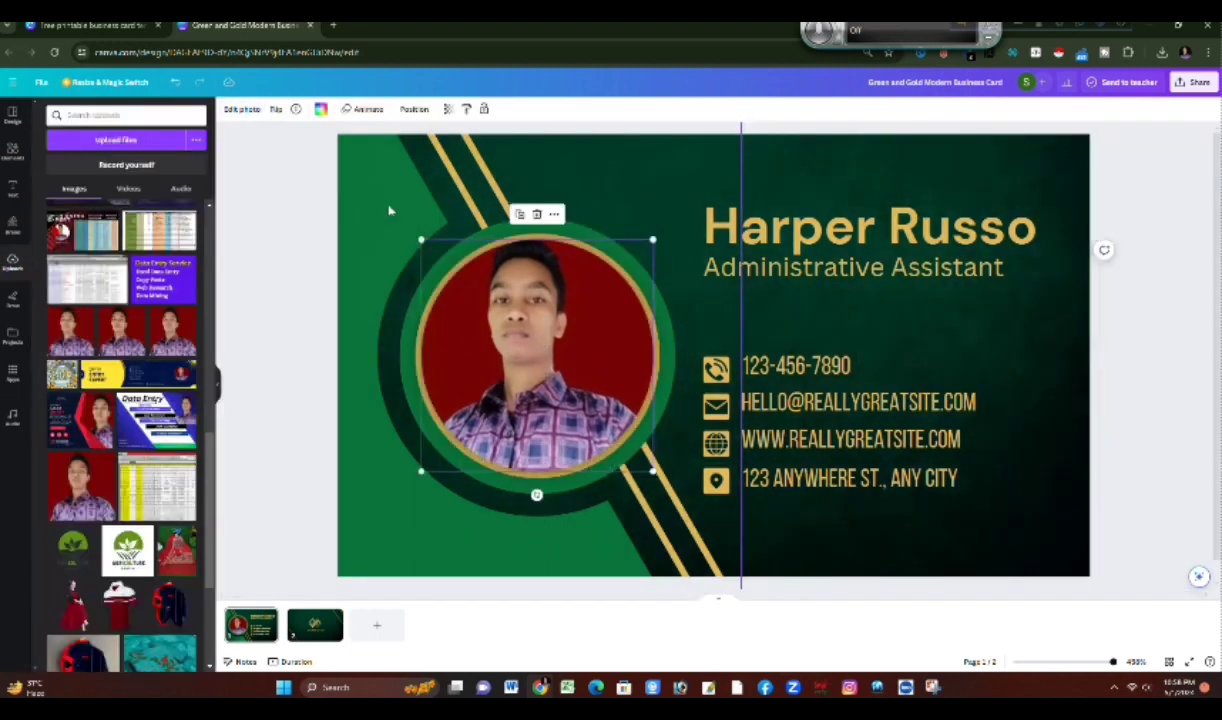
Step: Replace the placeholder name in the card's heading on page 1 with the cardholder's full name
{"action": "left_click", "coordinate": [876, 228]}
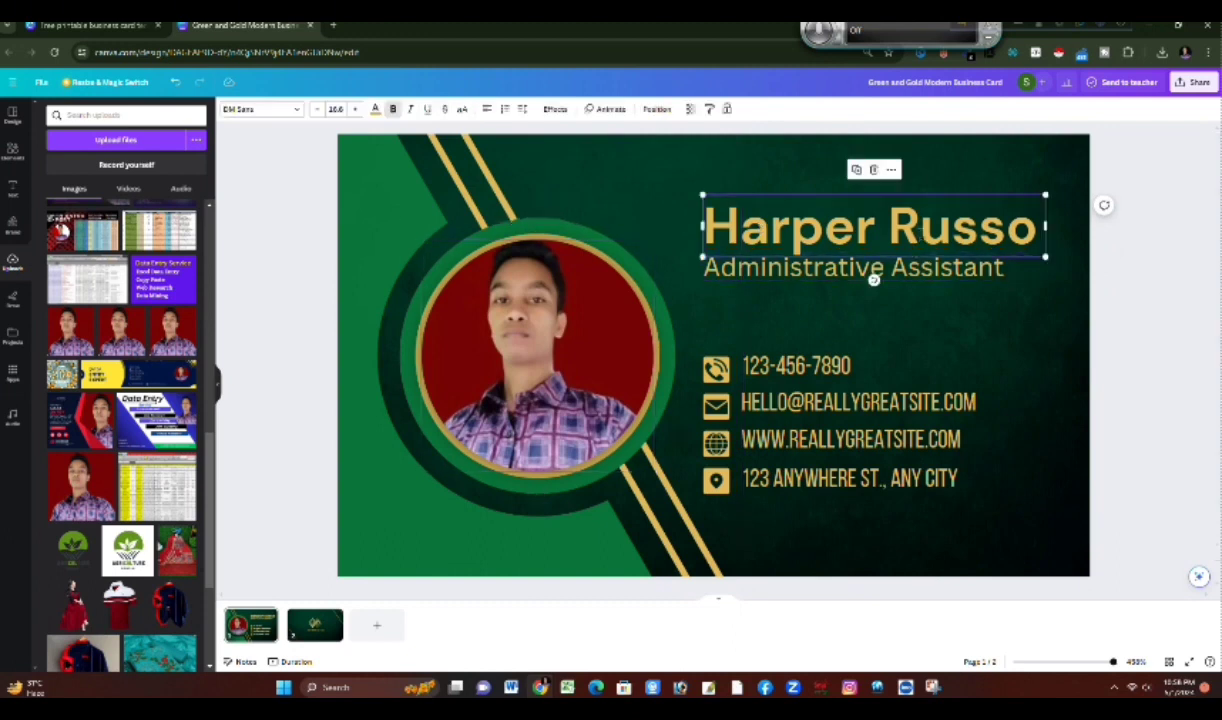
{"action": "double_click", "coordinate": [876, 228]}
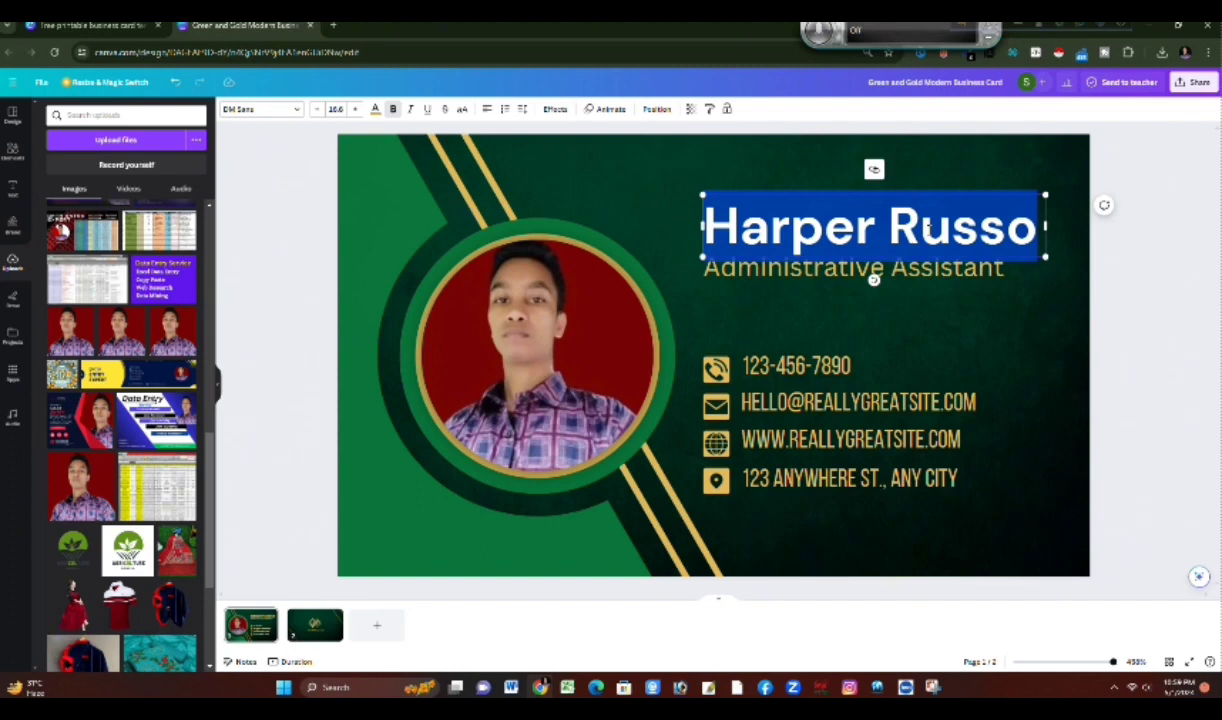
{"action": "type", "text": "Md"}
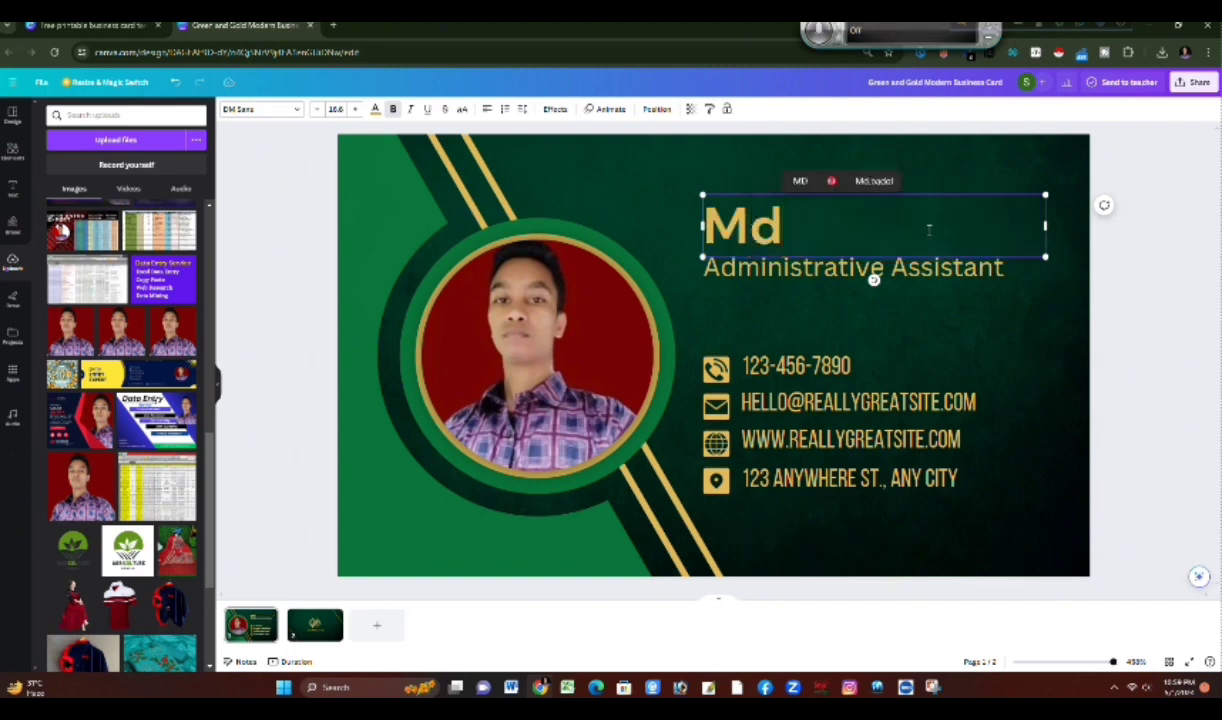
{"action": "key", "text": "BackSpace"}
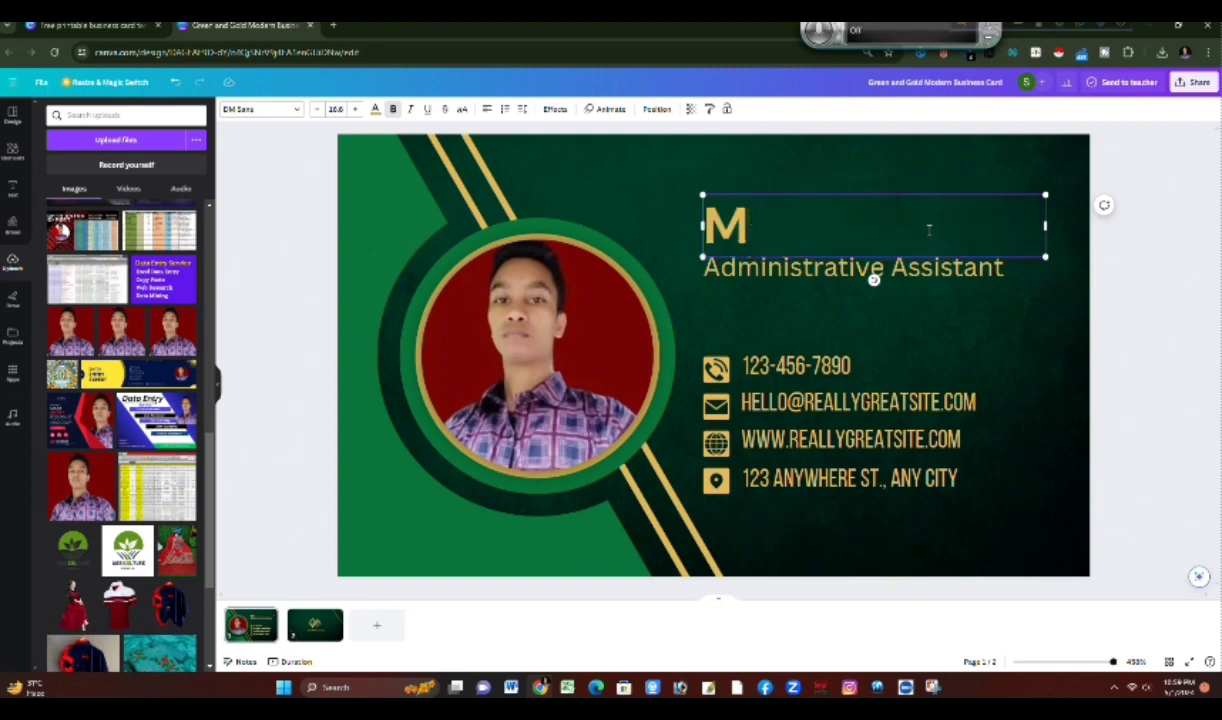
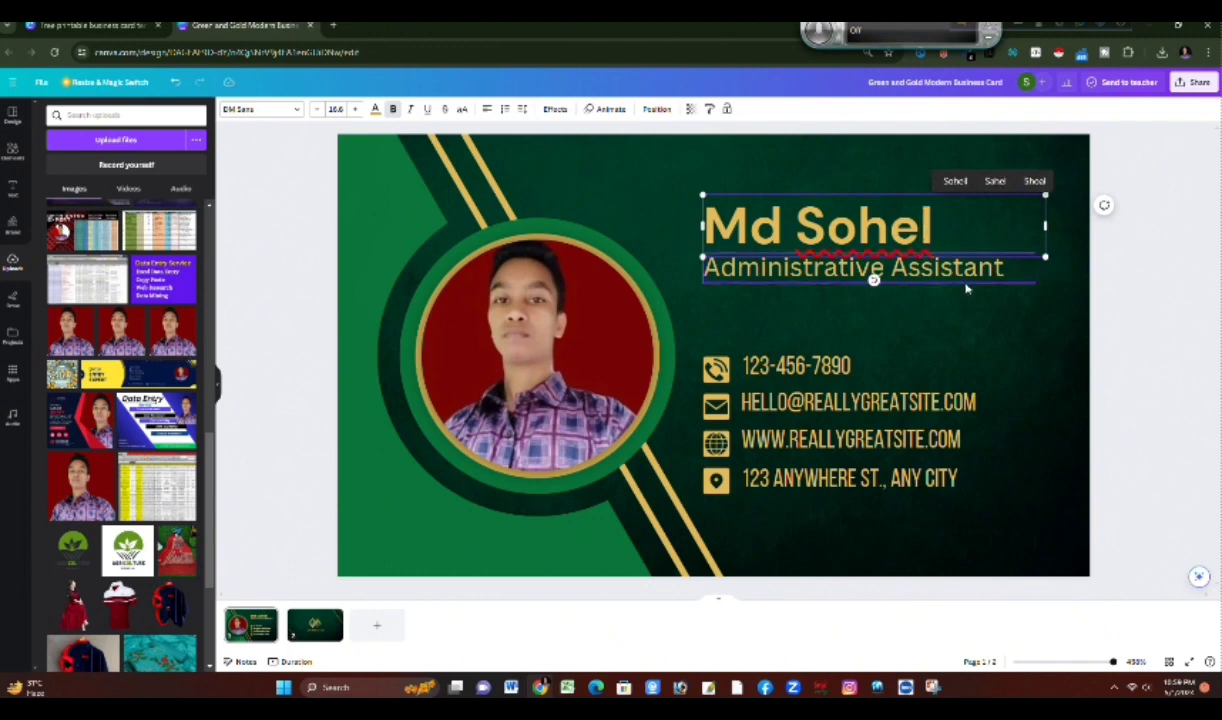
Step: Replace the job title under the name with "Digital Marketing Expert", capitalizing each word
{"action": "double_click", "coordinate": [873, 270]}
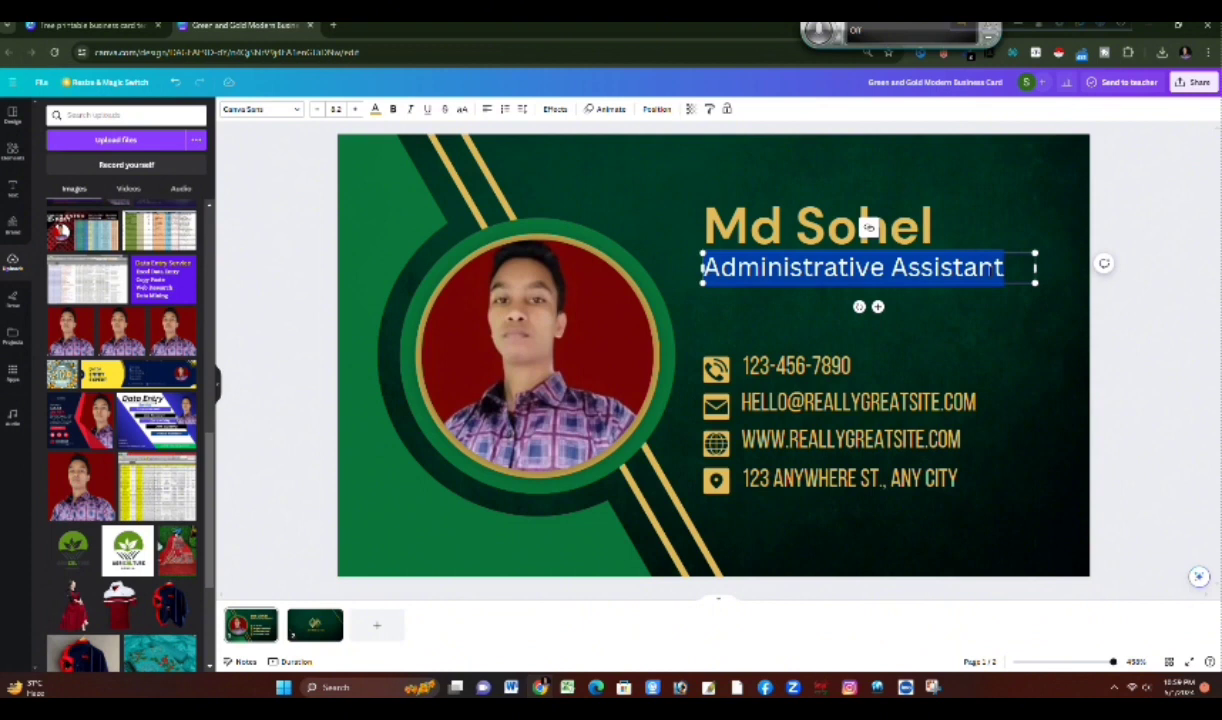
{"action": "type", "text": "Dig"}
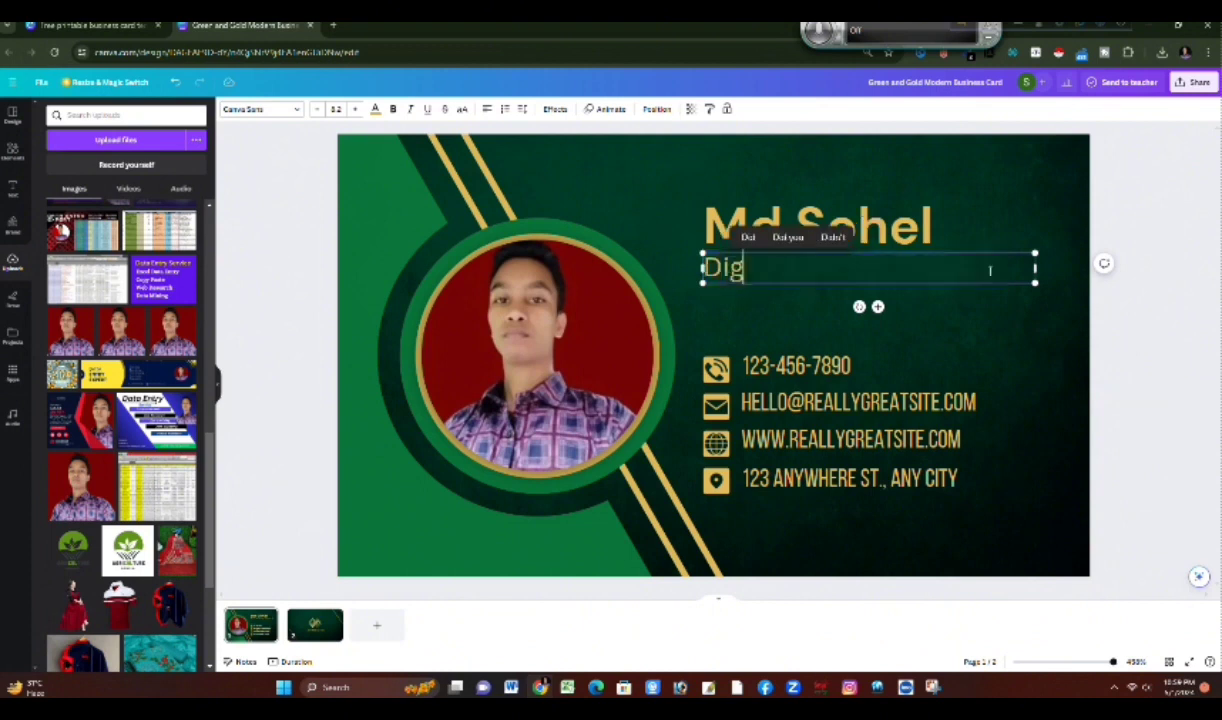
{"action": "type", "text": "ital "}
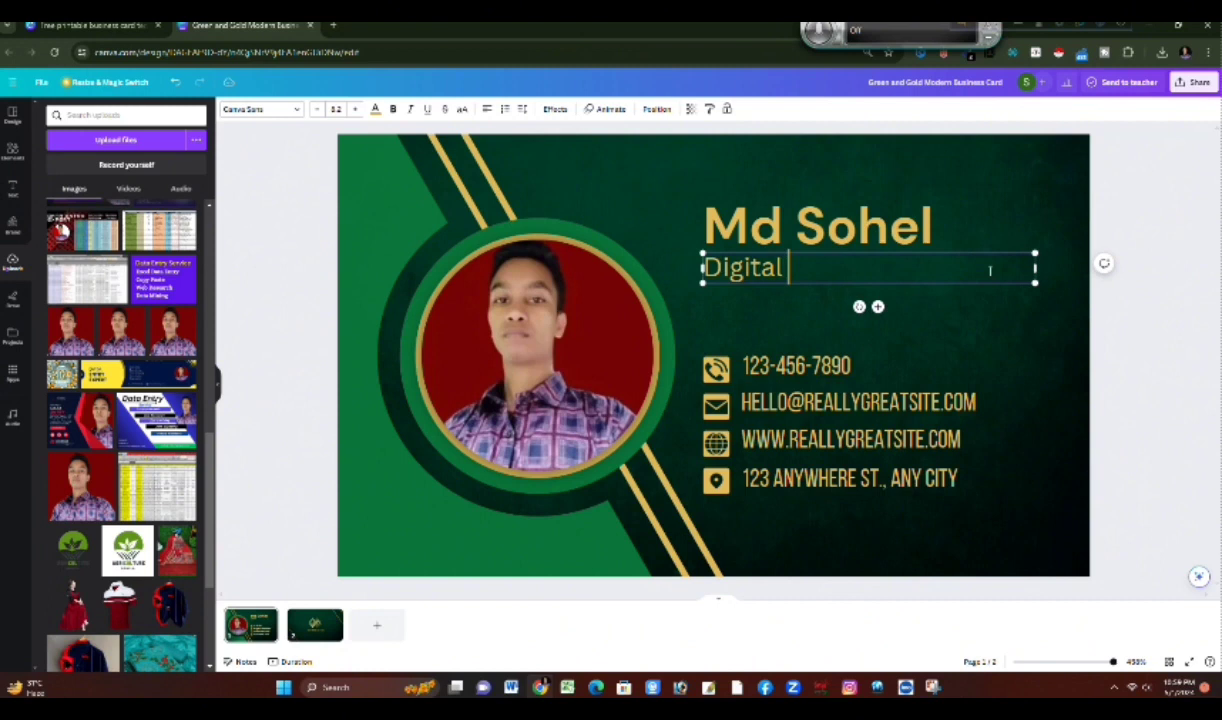
{"action": "type", "text": "marketing "}
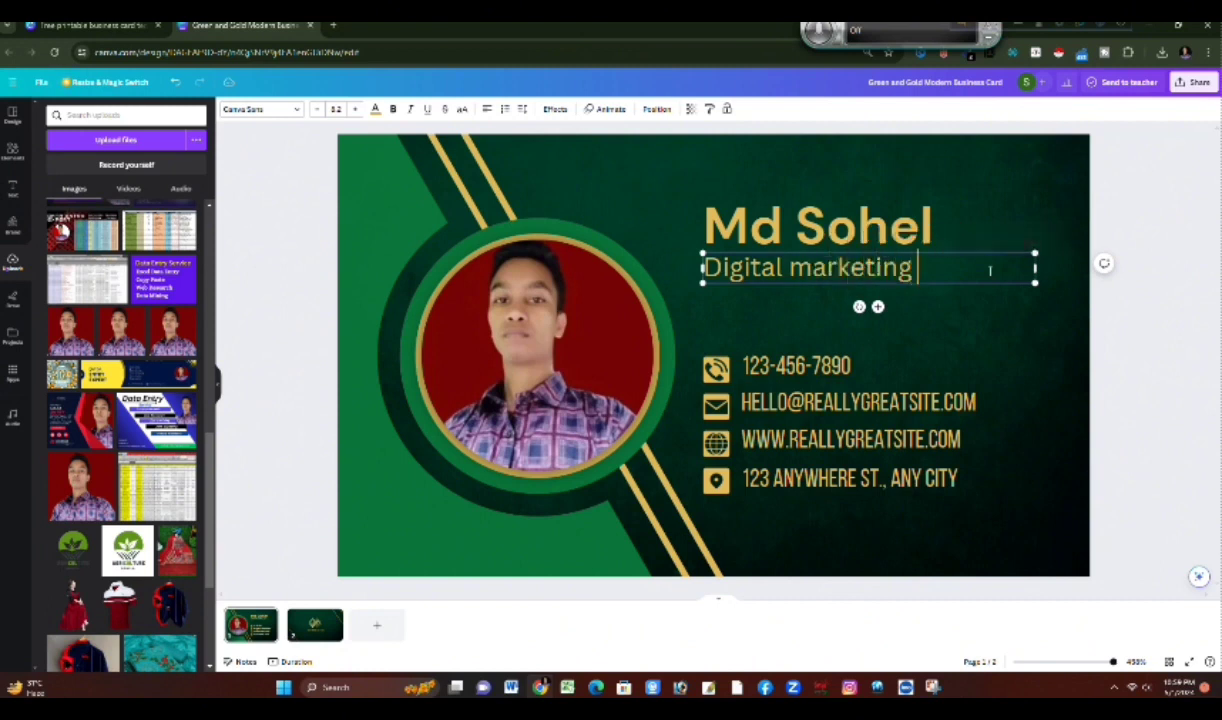
{"action": "type", "text": "Expert"}
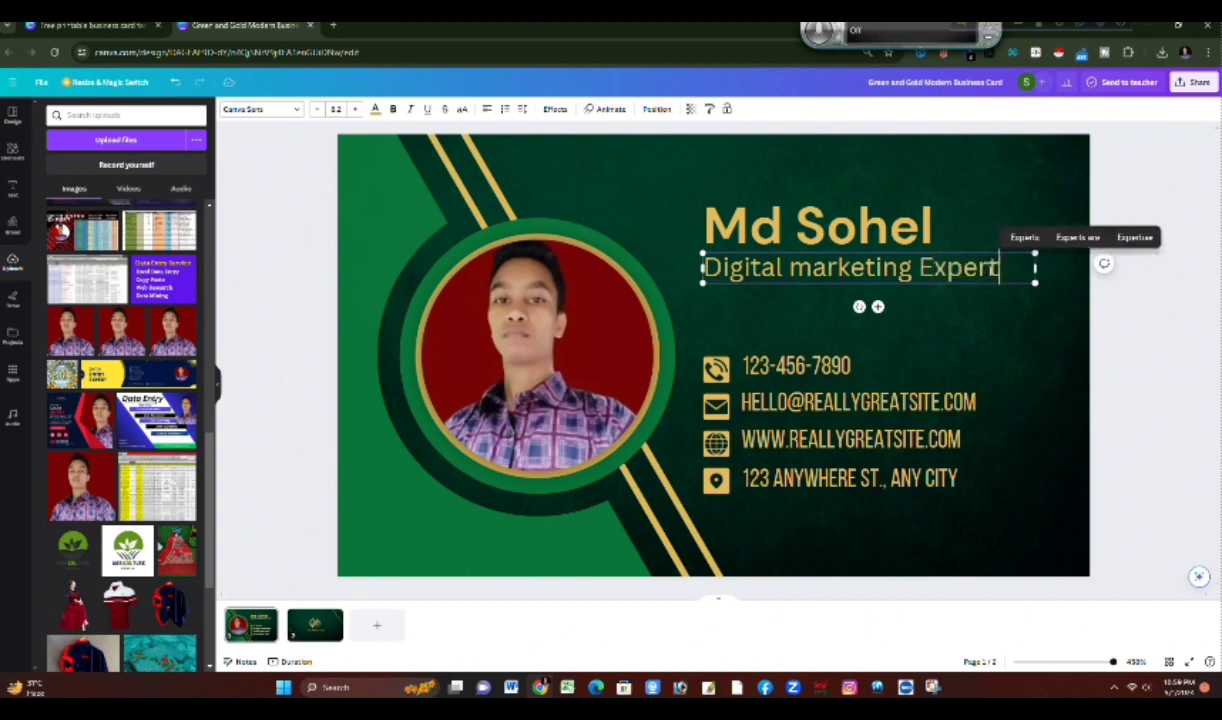
{"action": "left_click_drag", "start_coordinate": [790, 267], "coordinate": [812, 267]}
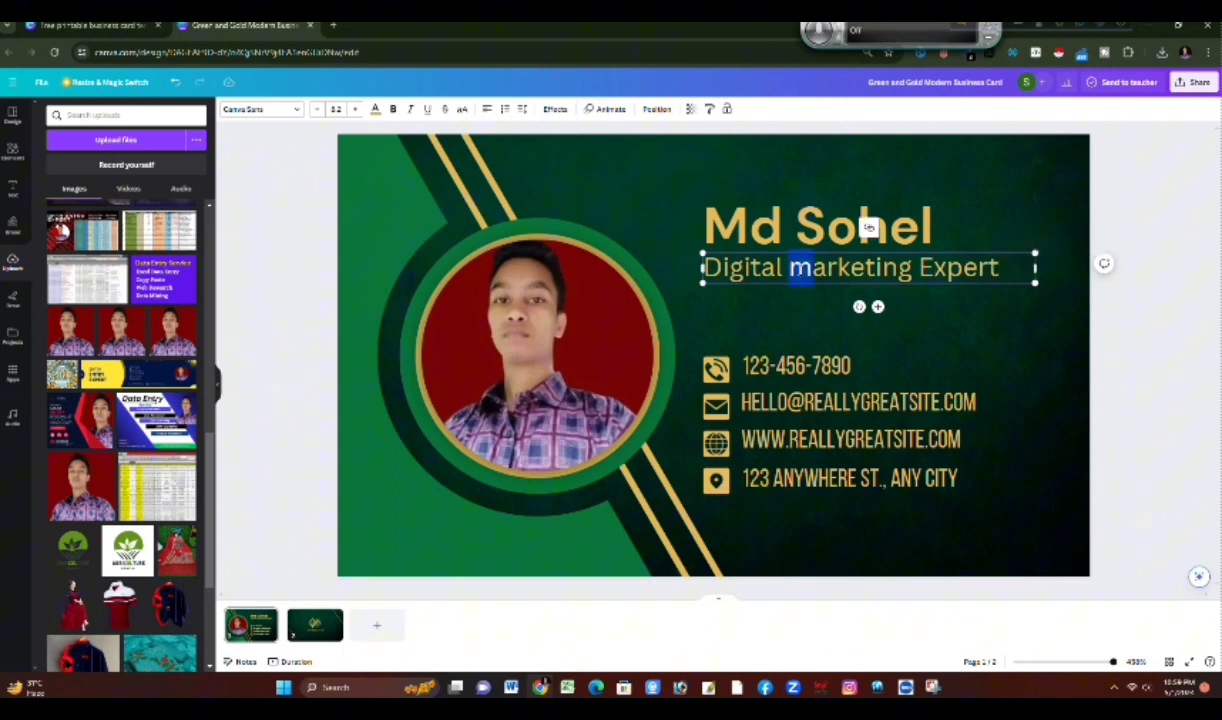
{"action": "type", "text": "M"}
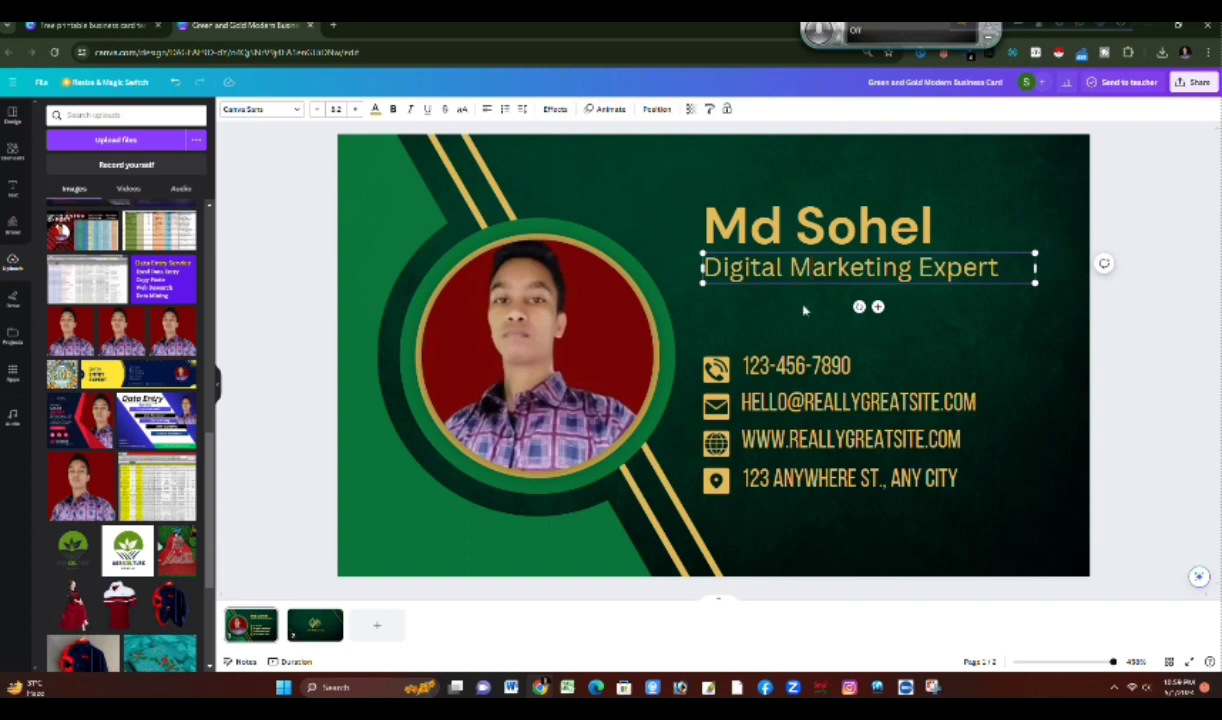
Step: Replace the placeholder phone number beside the phone icon with the cardholder's phone number
{"action": "left_click", "coordinate": [838, 368]}
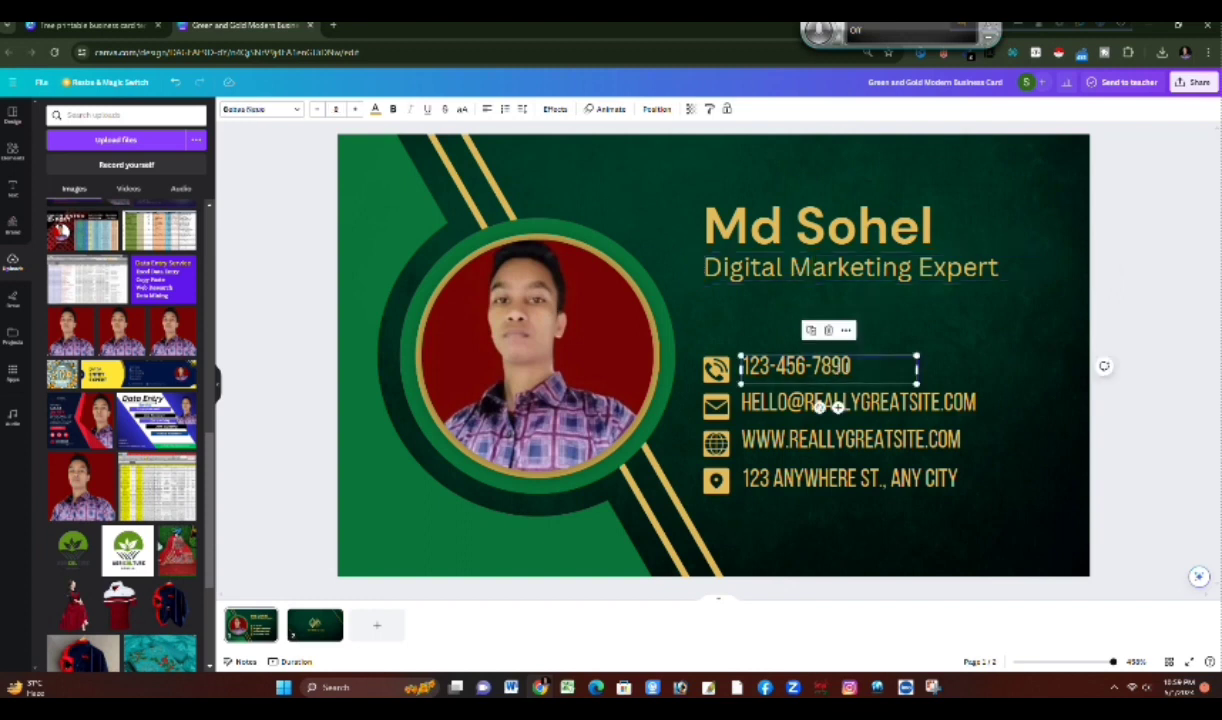
{"action": "left_click", "coordinate": [863, 366]}
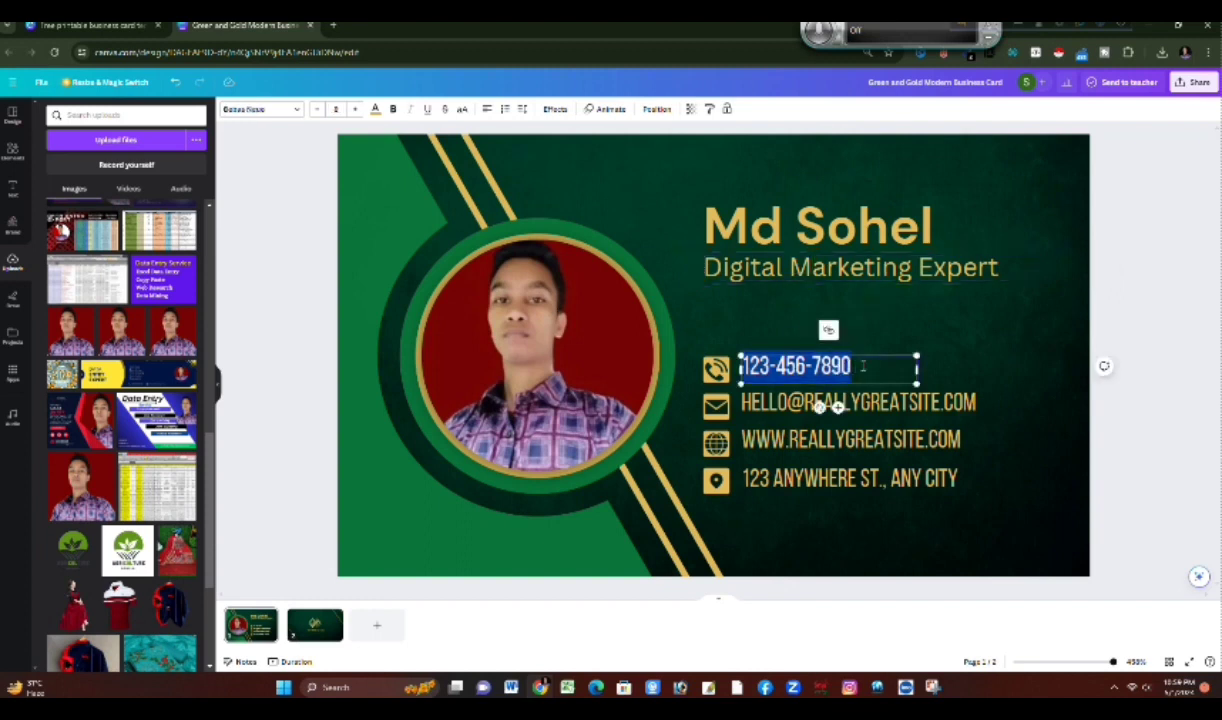
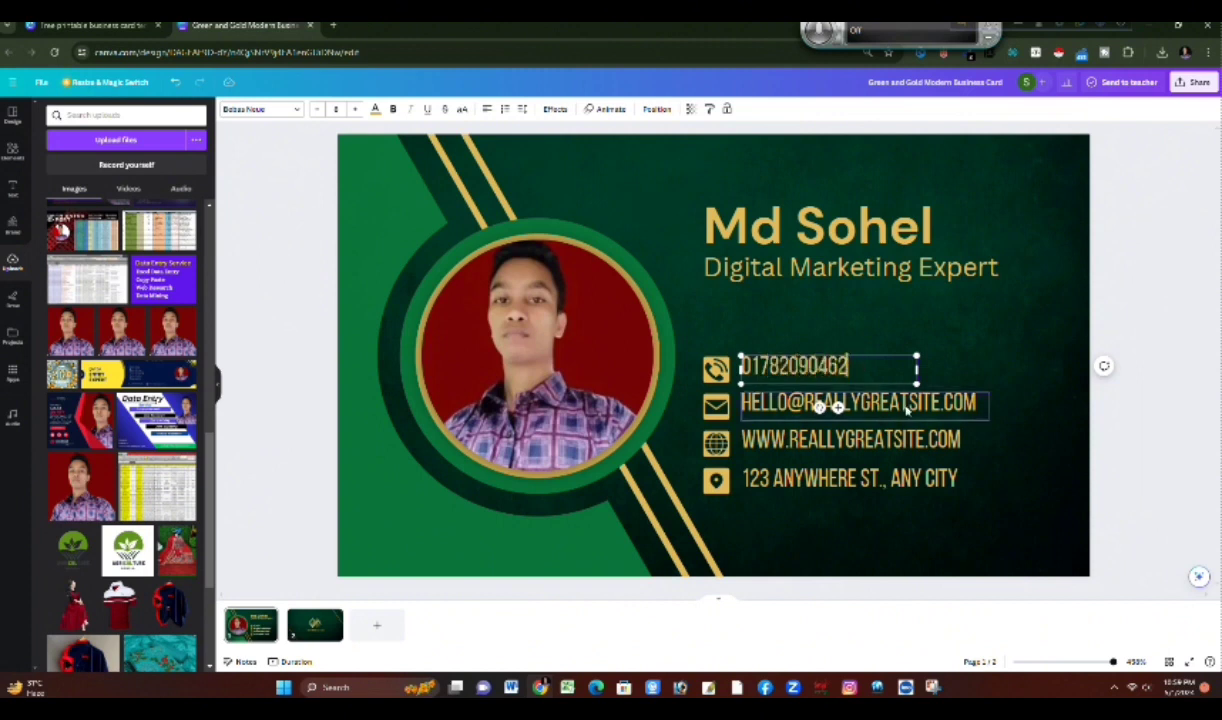
Step: Copy the cardholder's e-mail address from the results of the browser's email extractor extension
{"action": "double_click", "coordinate": [906, 407]}
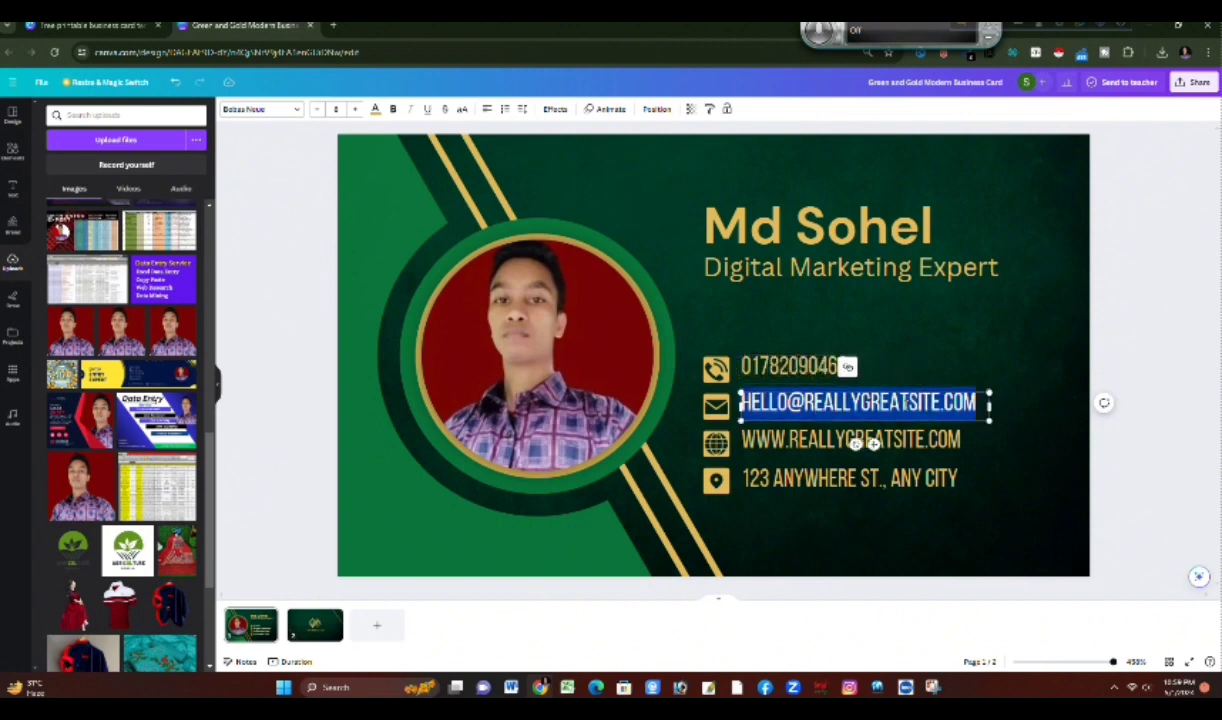
{"action": "left_click", "coordinate": [971, 58]}
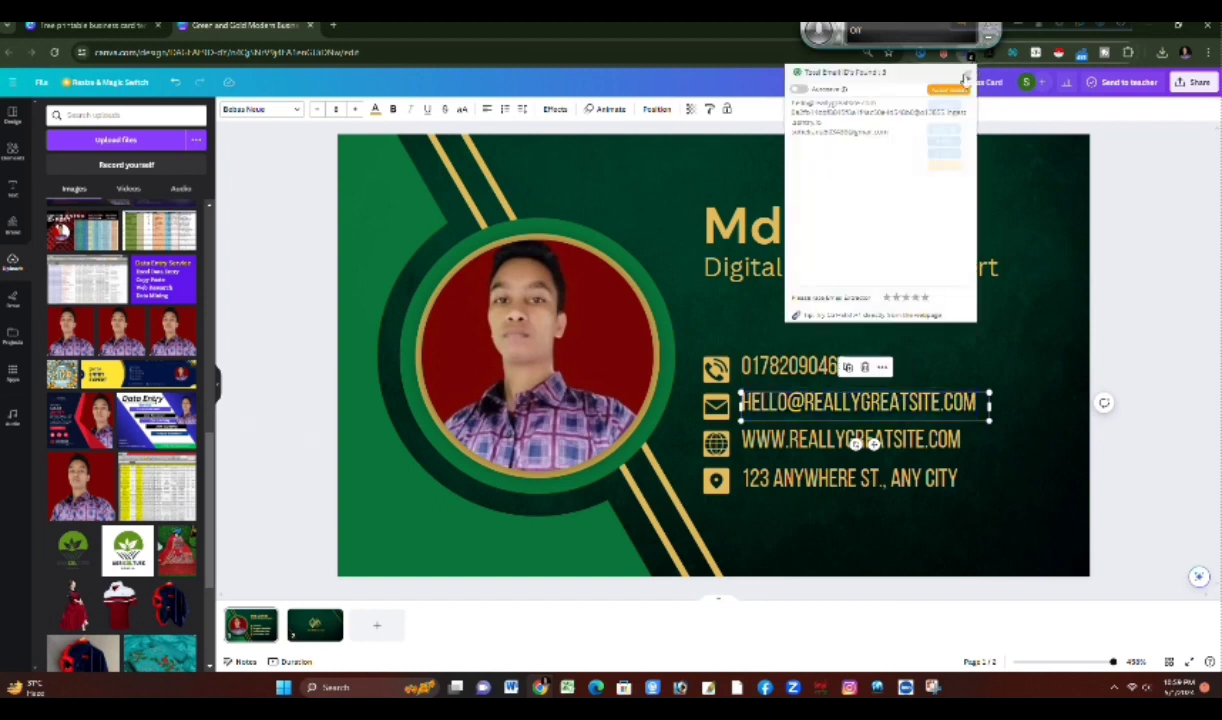
{"action": "left_click_drag", "start_coordinate": [894, 139], "coordinate": [782, 140]}
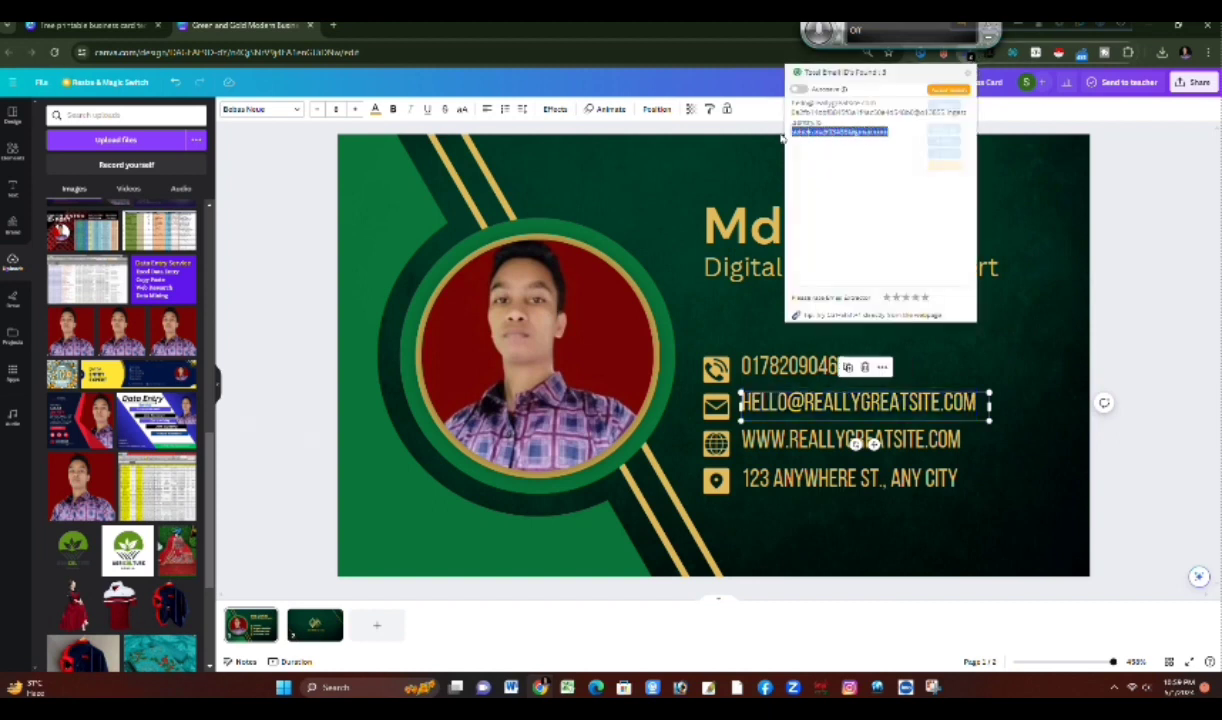
{"action": "right_click", "coordinate": [800, 132]}
{"action": "left_click", "coordinate": [824, 138]}
Step: Replace the placeholder e-mail beside the envelope icon with the copied e-mail address
{"action": "left_click_drag", "start_coordinate": [855, 403], "coordinate": [743, 403]}
{"action": "left_click", "coordinate": [930, 402]}
{"action": "left_click_drag", "start_coordinate": [976, 402], "coordinate": [710, 402]}
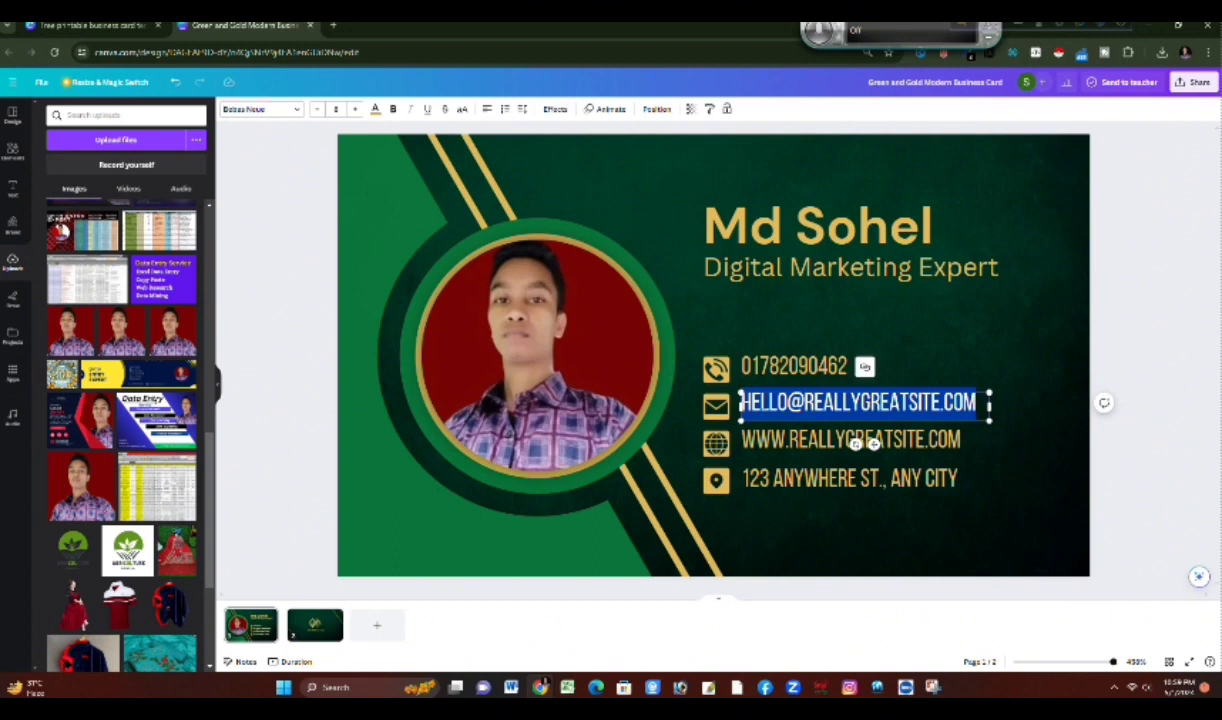
{"action": "right_click", "coordinate": [765, 402]}
{"action": "left_click", "coordinate": [814, 179]}
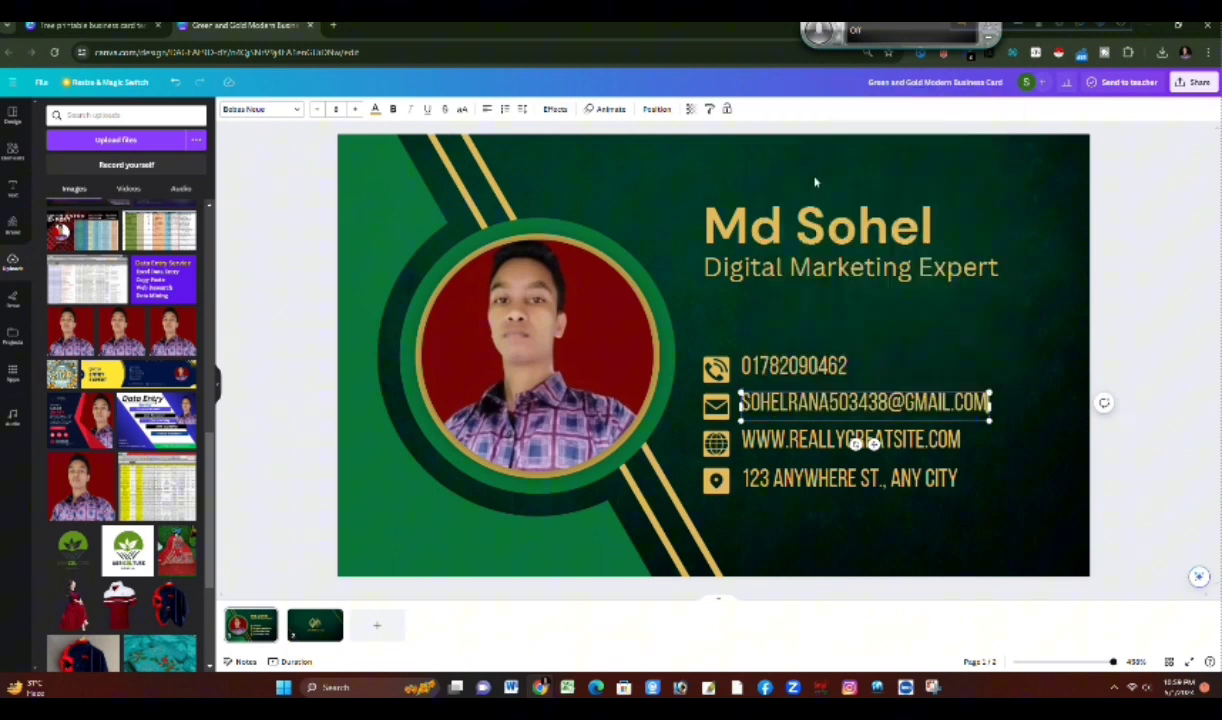
Step: Switch to Facebook, copy the link to the cardholder's own profile, and return to the business card in Canva
{"action": "left_click", "coordinate": [960, 447]}
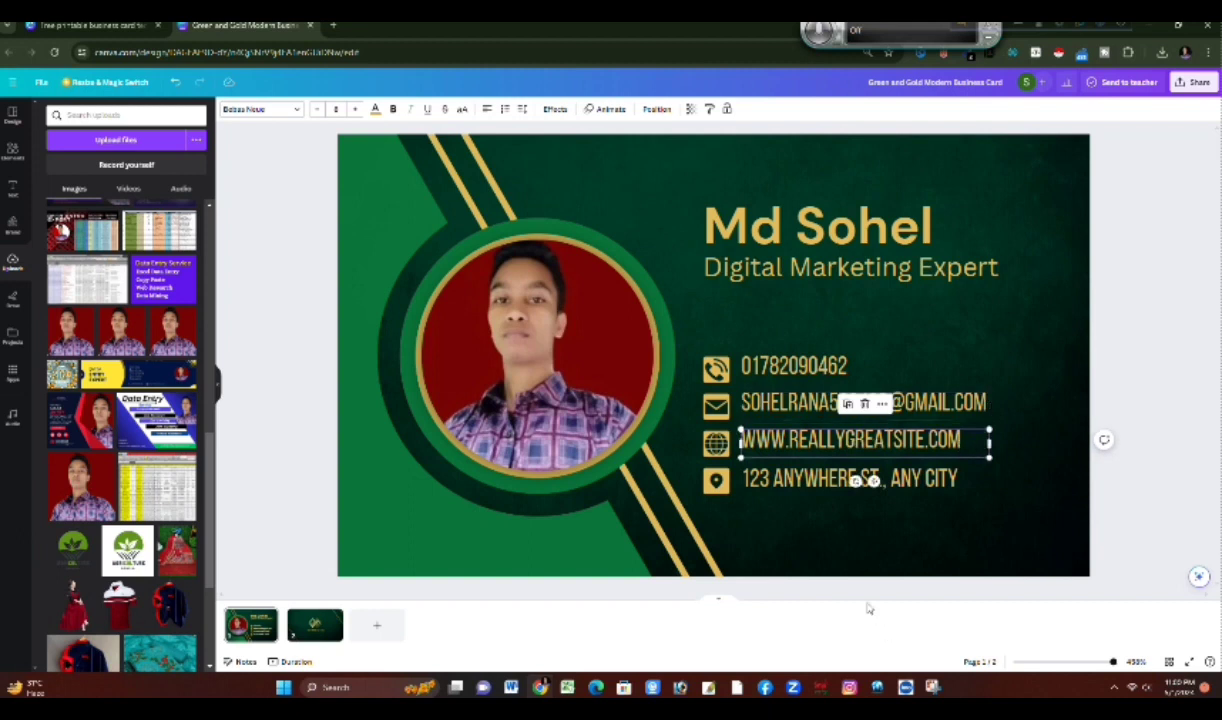
{"action": "left_click", "coordinate": [764, 688]}
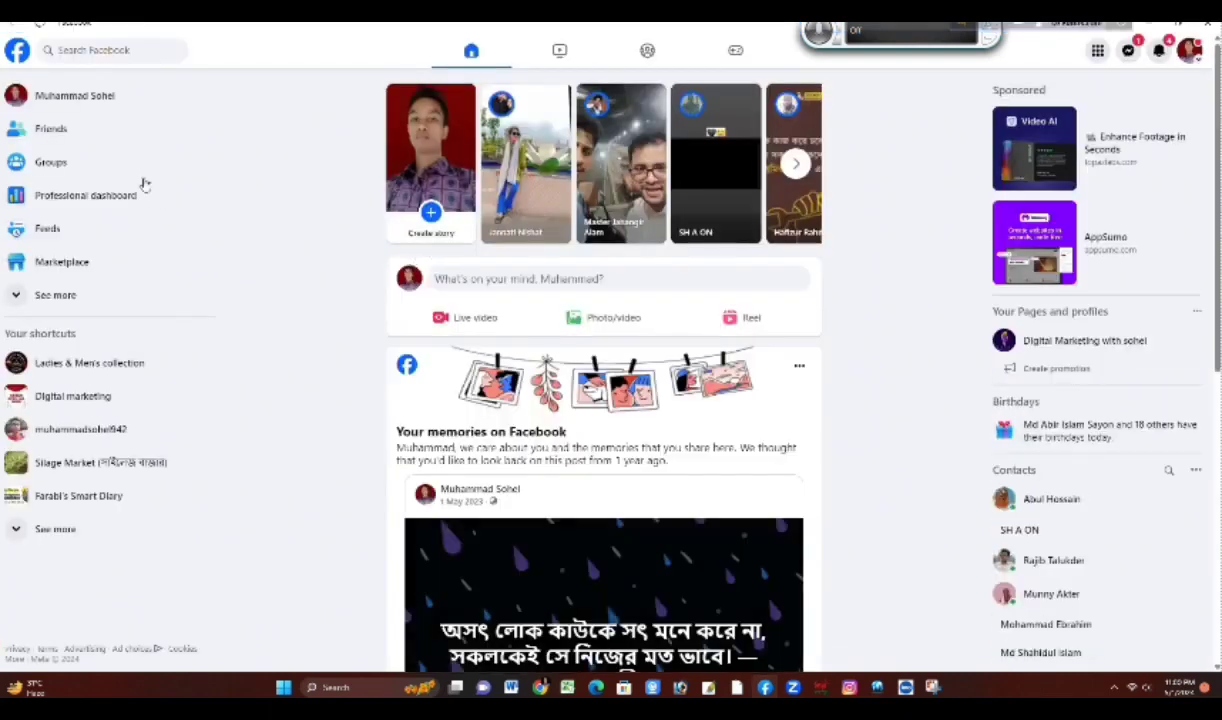
{"action": "right_click", "coordinate": [115, 97]}
{"action": "left_click", "coordinate": [157, 170]}
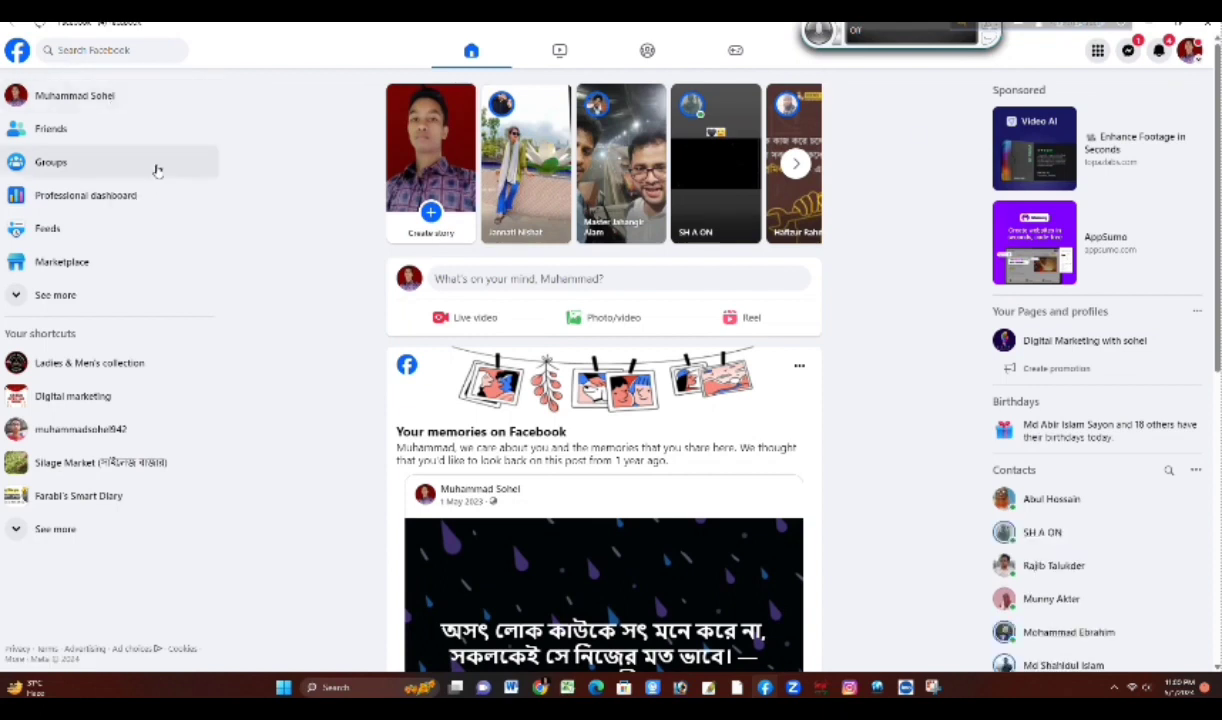
{"action": "left_click", "coordinate": [1148, 25]}
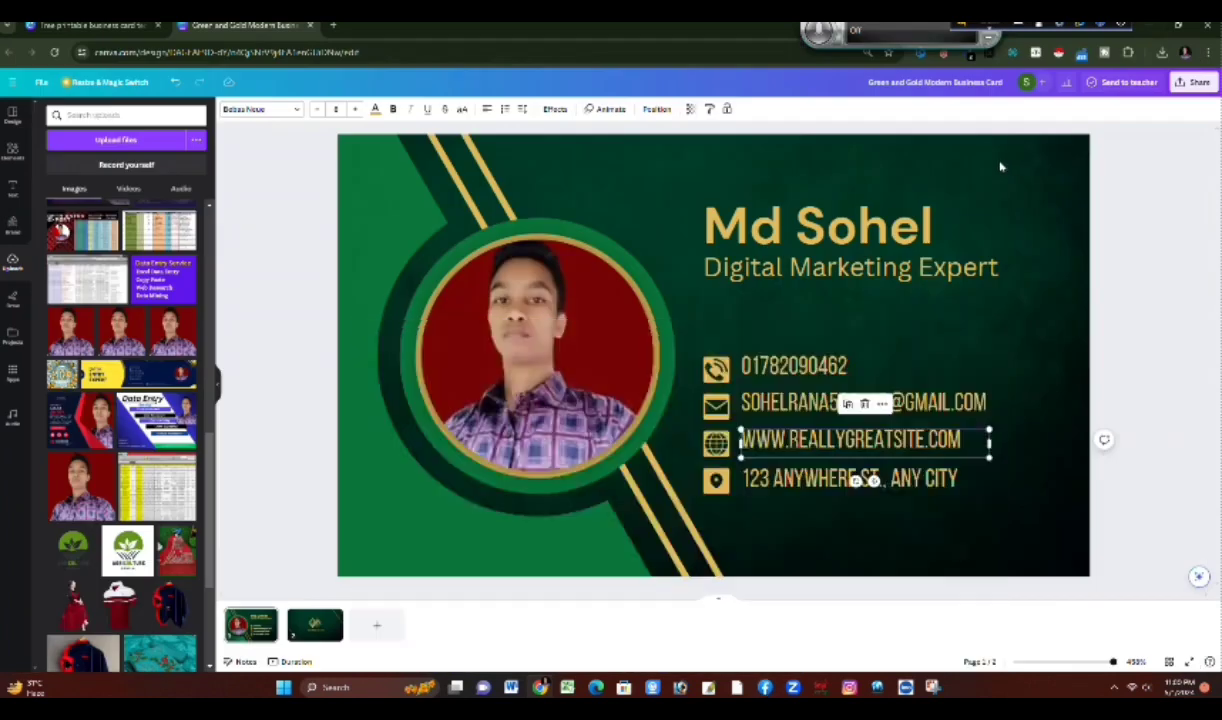
{"action": "double_click", "coordinate": [984, 442]}
{"action": "key", "text": "BackSpace"}
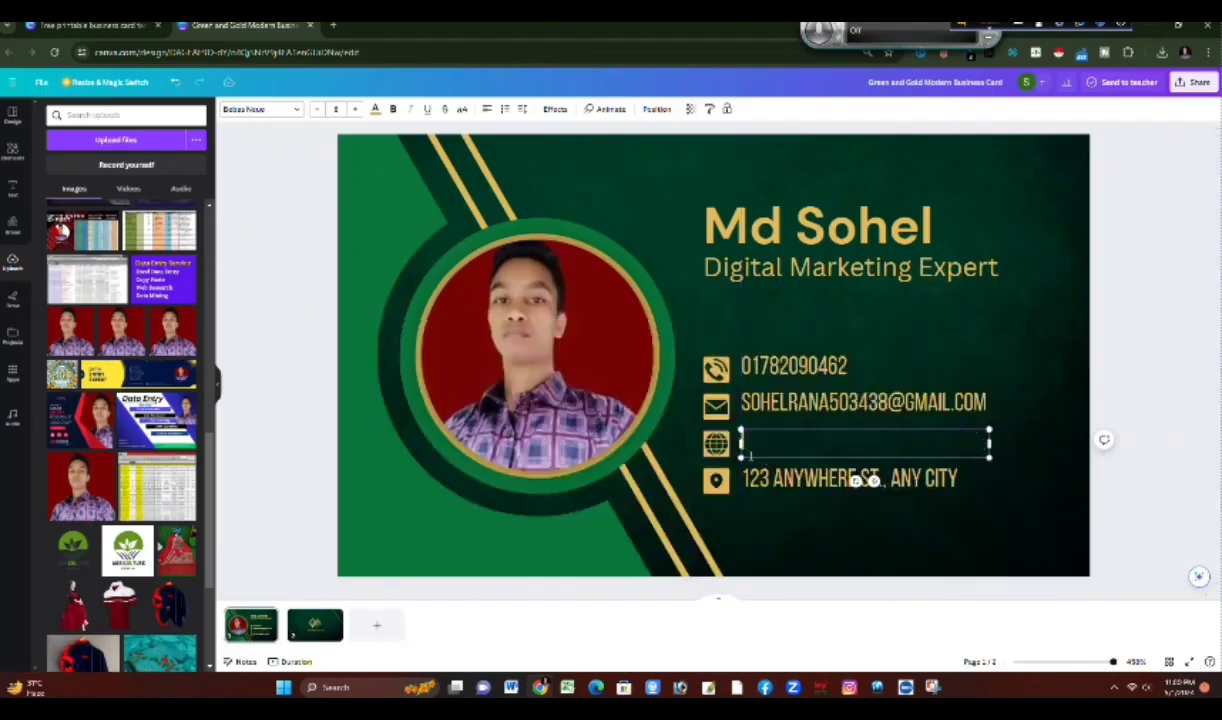
{"action": "right_click", "coordinate": [752, 441]}
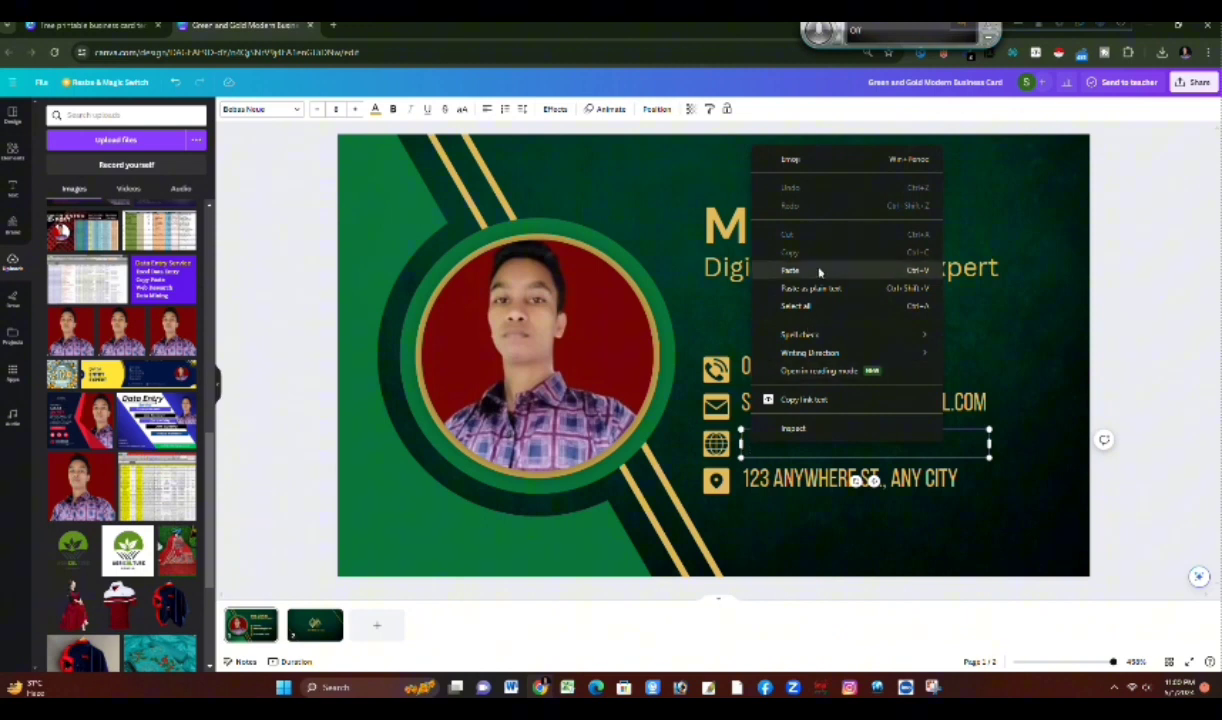
{"action": "left_click", "coordinate": [818, 267]}
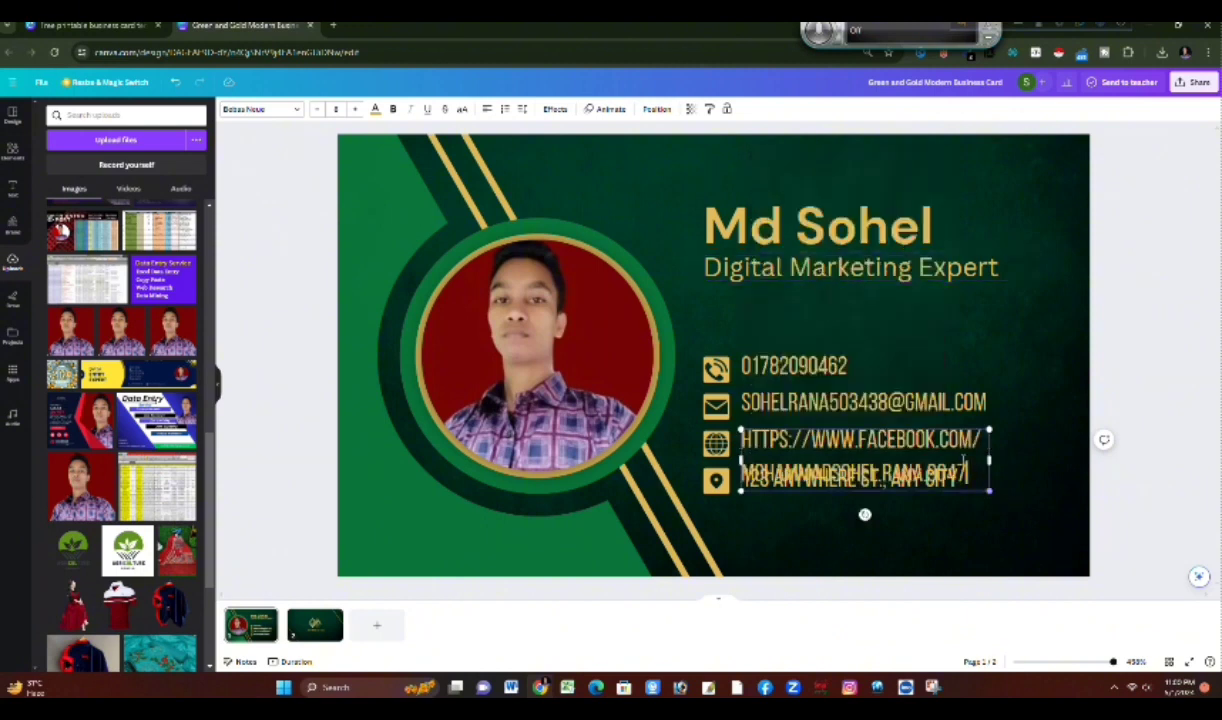
{"action": "left_click_drag", "start_coordinate": [979, 444], "coordinate": [714, 438]}
{"action": "key", "text": "BackSpace"}
{"action": "key", "text": "Delete"}
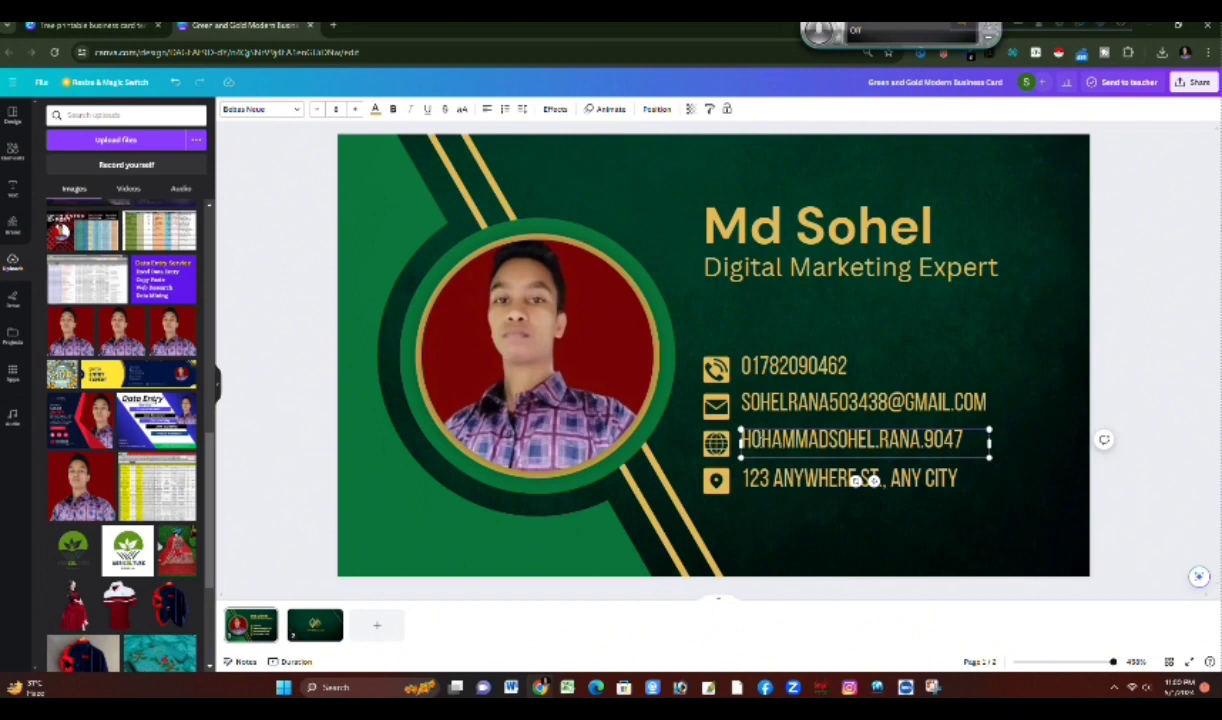
{"action": "left_click", "coordinate": [1027, 406]}
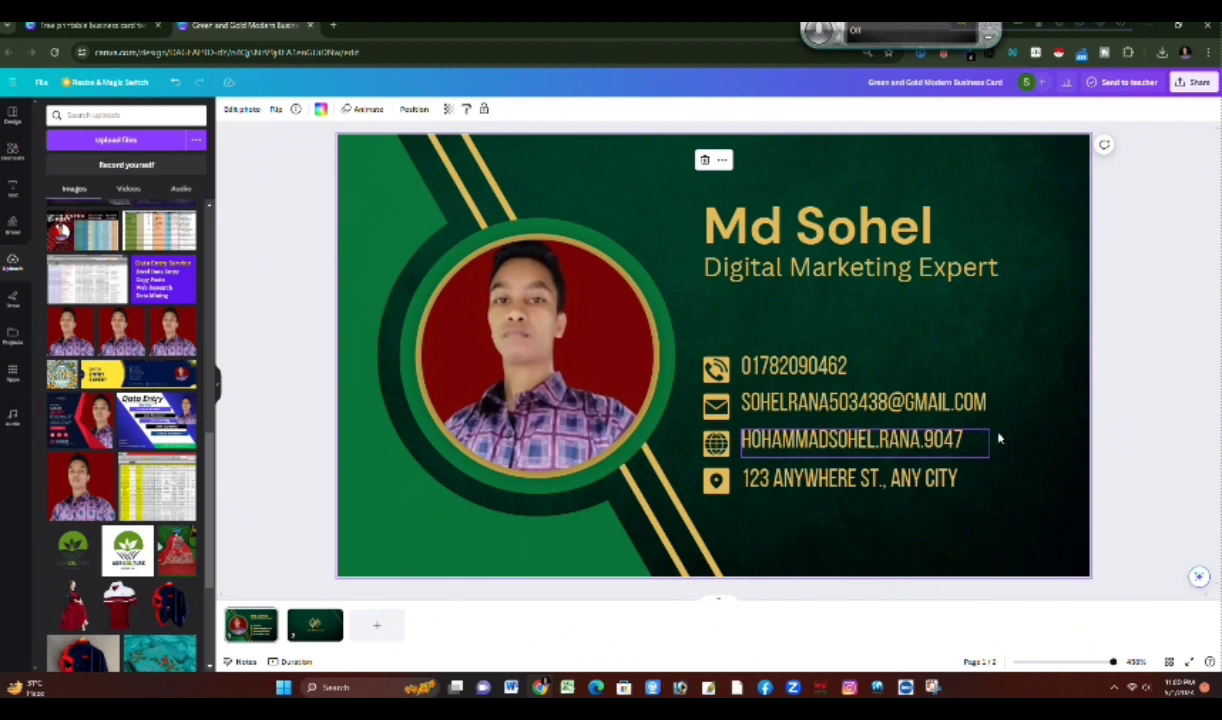
Step: Clear the trimmed web address line beside the globe icon and paste the full Facebook profile link again
{"action": "double_click", "coordinate": [971, 439]}
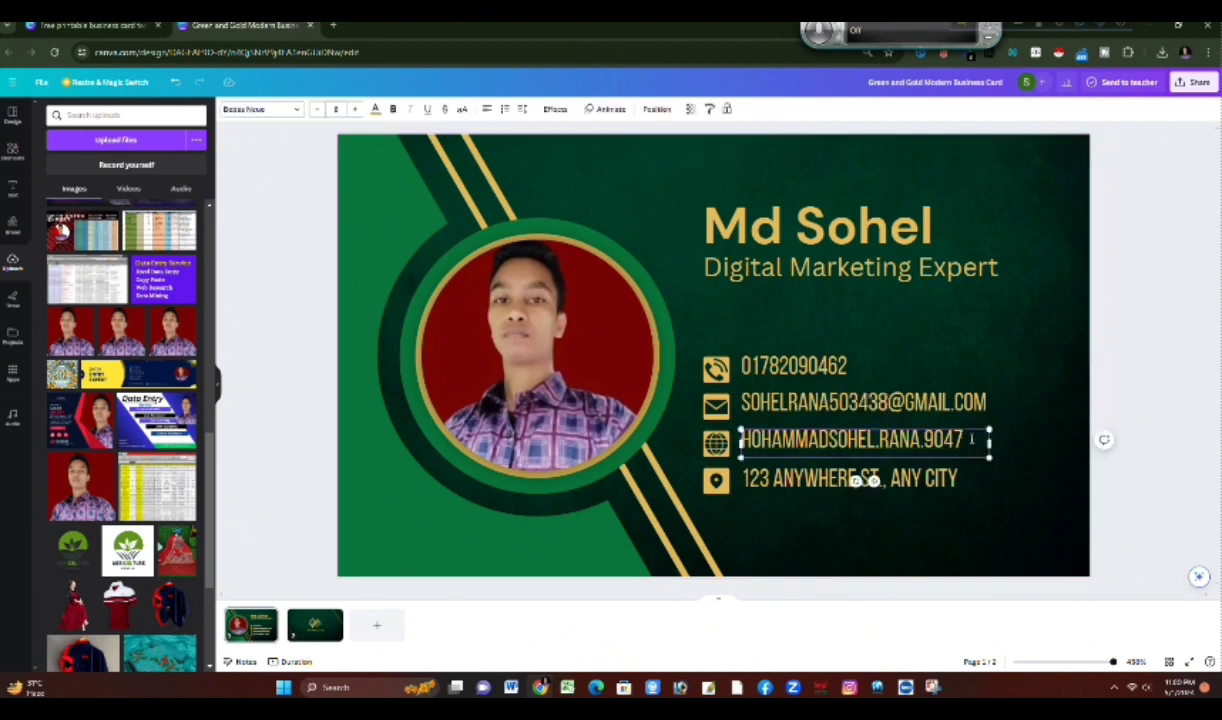
{"action": "key", "text": "BackSpace"}
{"action": "key", "text": "BackSpace"}
{"action": "key", "text": "BackSpace"}
{"action": "key", "text": "BackSpace"}
{"action": "key", "text": "BackSpace"}
{"action": "key", "text": "BackSpace"}
{"action": "key", "text": "BackSpace"}
{"action": "key", "text": "BackSpace"}
{"action": "key", "text": "BackSpace"}
{"action": "key", "text": "BackSpace"}
{"action": "key", "text": "BackSpace"}
{"action": "key", "text": "BackSpace"}
{"action": "key", "text": "BackSpace"}
{"action": "key", "text": "BackSpace"}
{"action": "key", "text": "BackSpace"}
{"action": "key", "text": "BackSpace"}
{"action": "key", "text": "BackSpace"}
{"action": "key", "text": "BackSpace"}
{"action": "key", "text": "BackSpace"}
{"action": "key", "text": "BackSpace"}
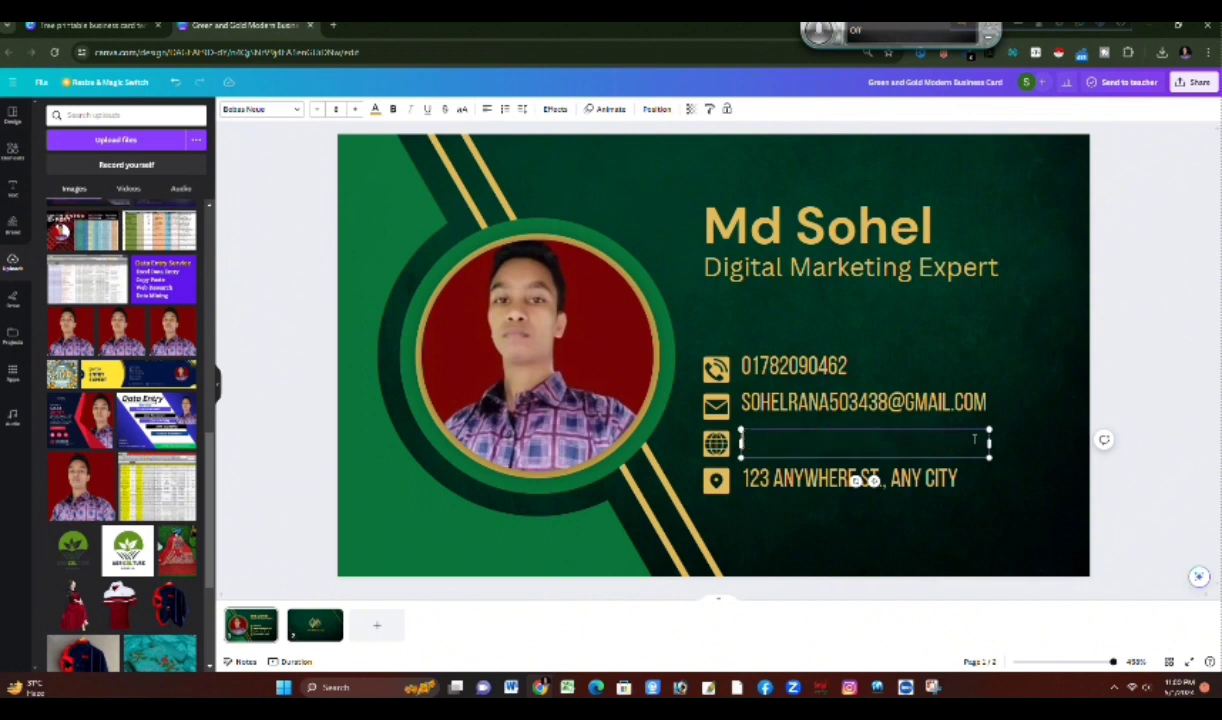
{"action": "key", "text": "ctrl+z"}
{"action": "key", "text": "ctrl+v"}
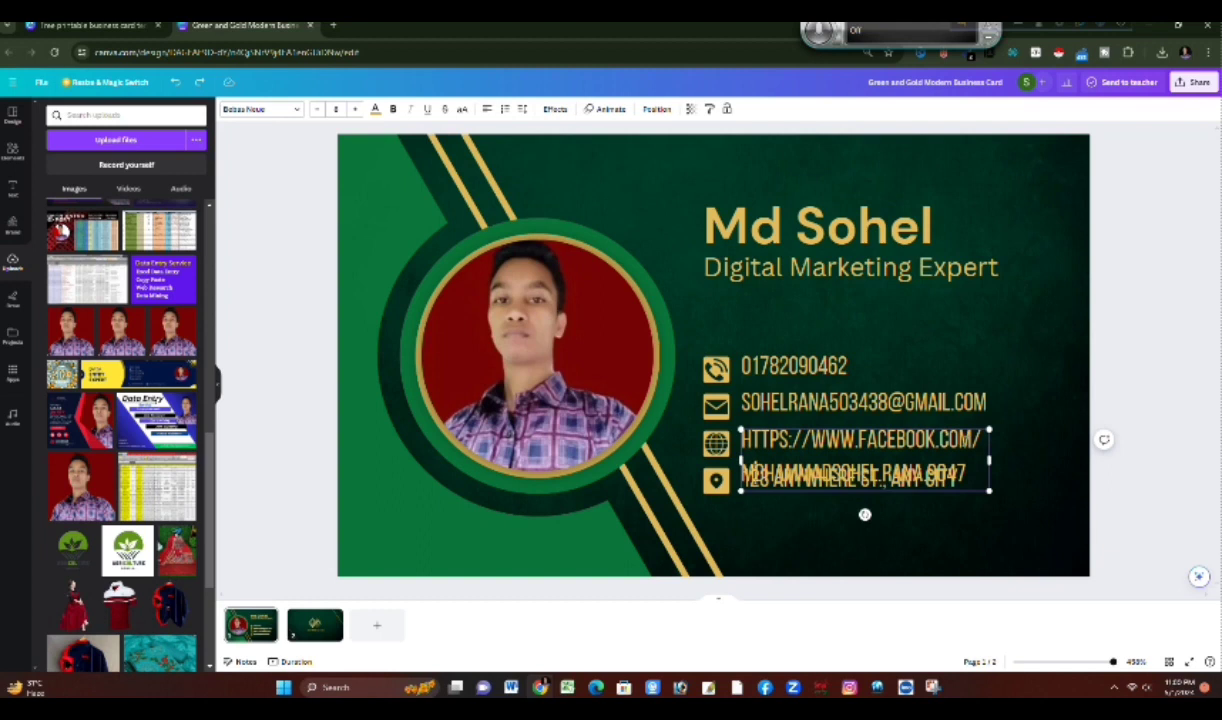
{"action": "left_click_drag", "start_coordinate": [982, 438], "coordinate": [743, 440]}
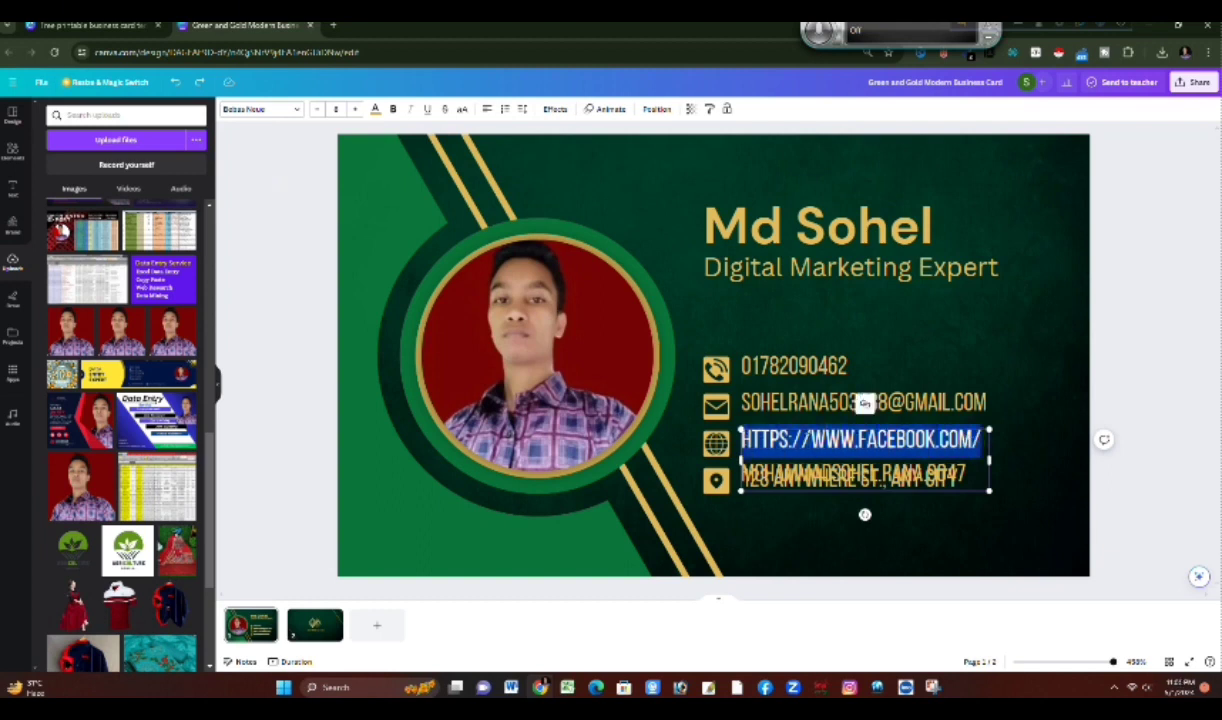
{"action": "key", "text": "BackSpace"}
{"action": "left_click", "coordinate": [1035, 425]}
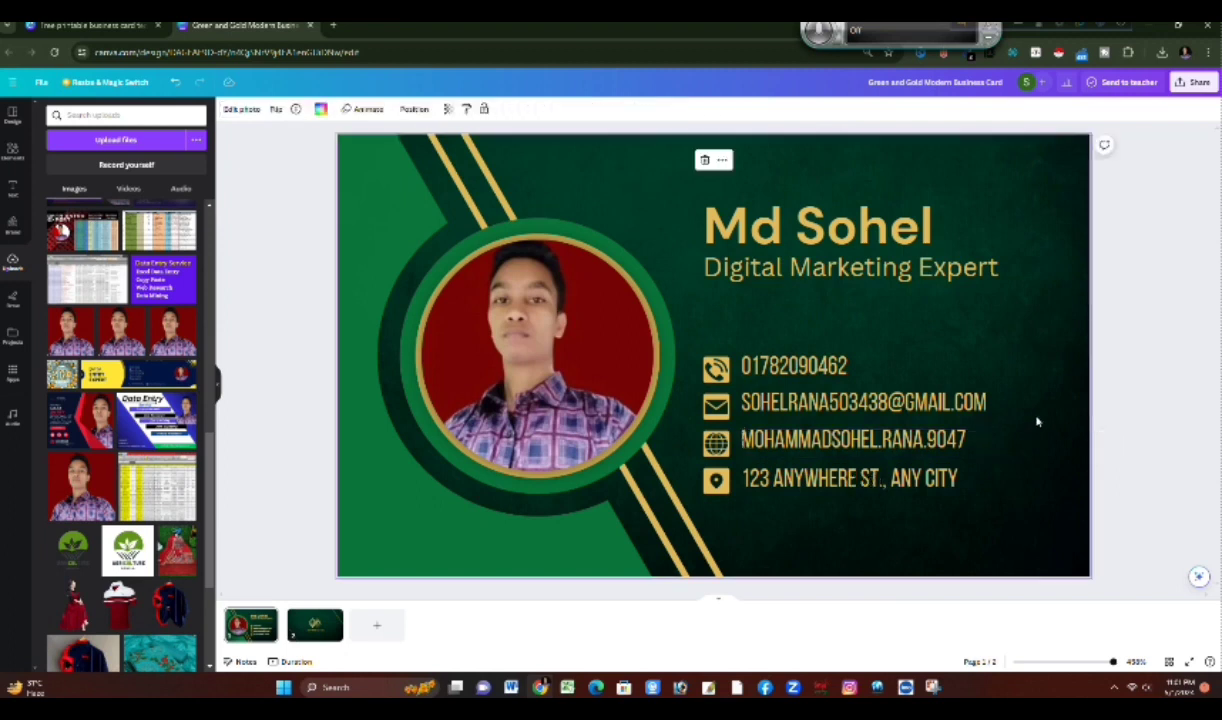
Step: Replace the placeholder address beside the location pin icon with the cardholder's own address
{"action": "double_click", "coordinate": [962, 480]}
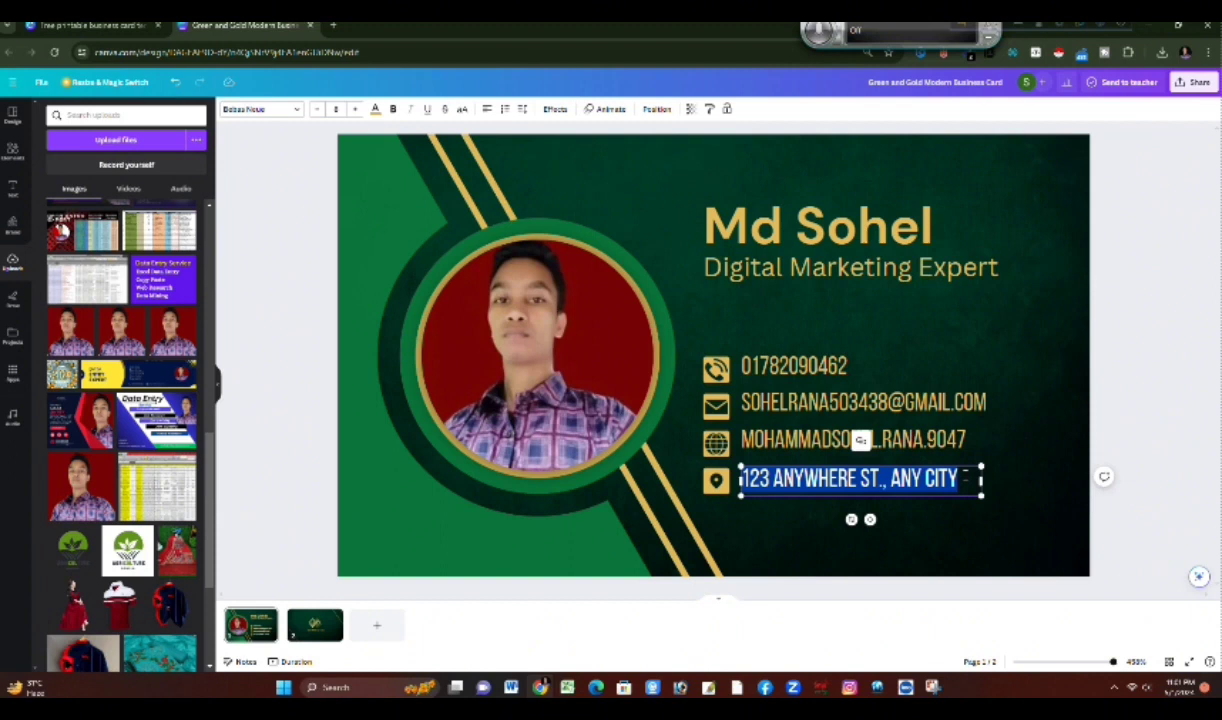
{"action": "key", "text": "BackSpace"}
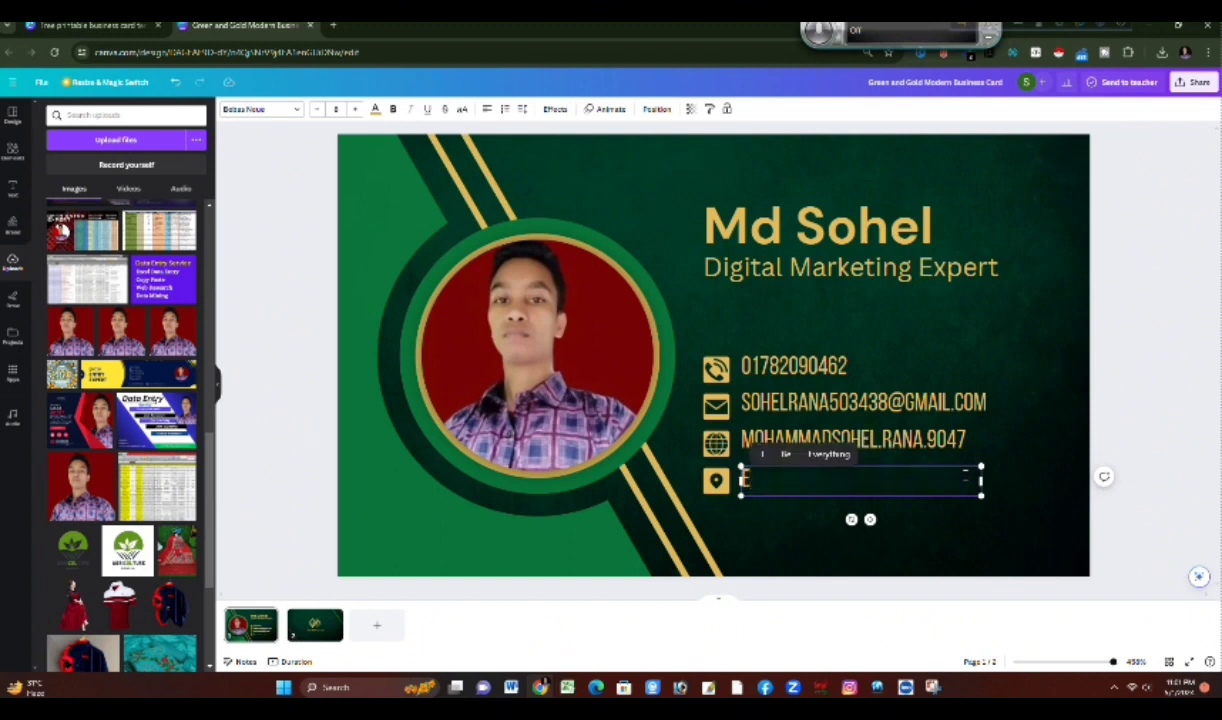
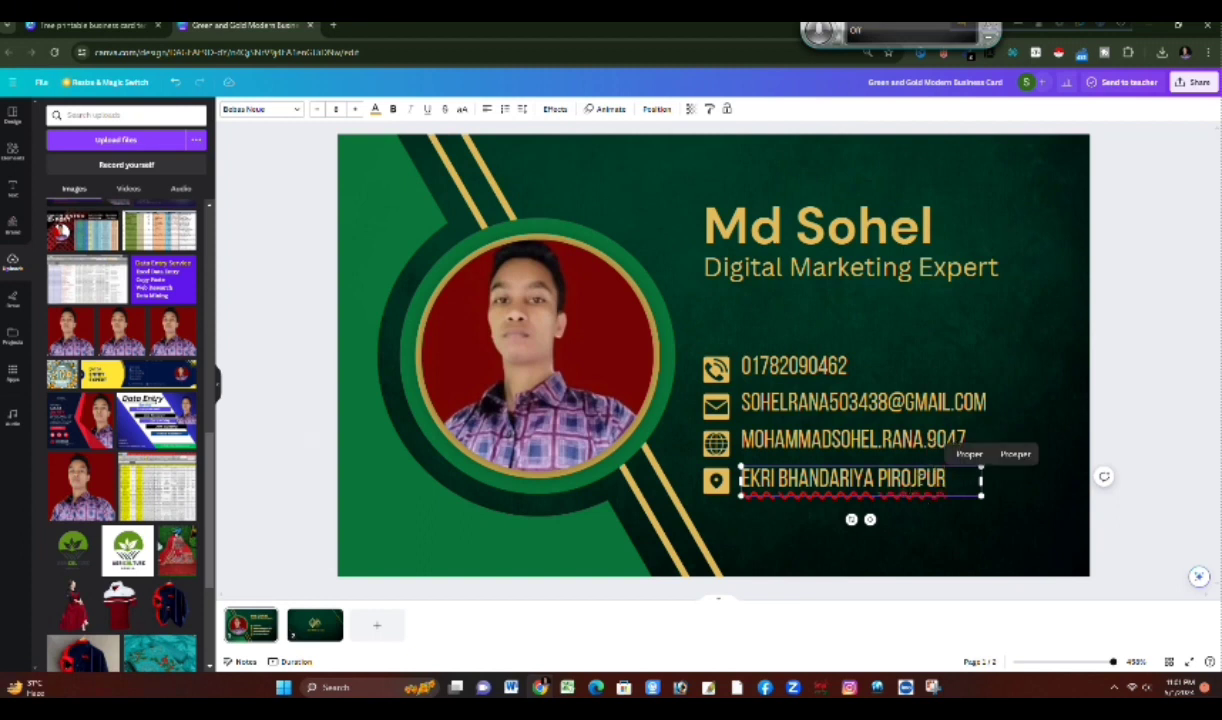
{"action": "left_click", "coordinate": [1008, 372]}
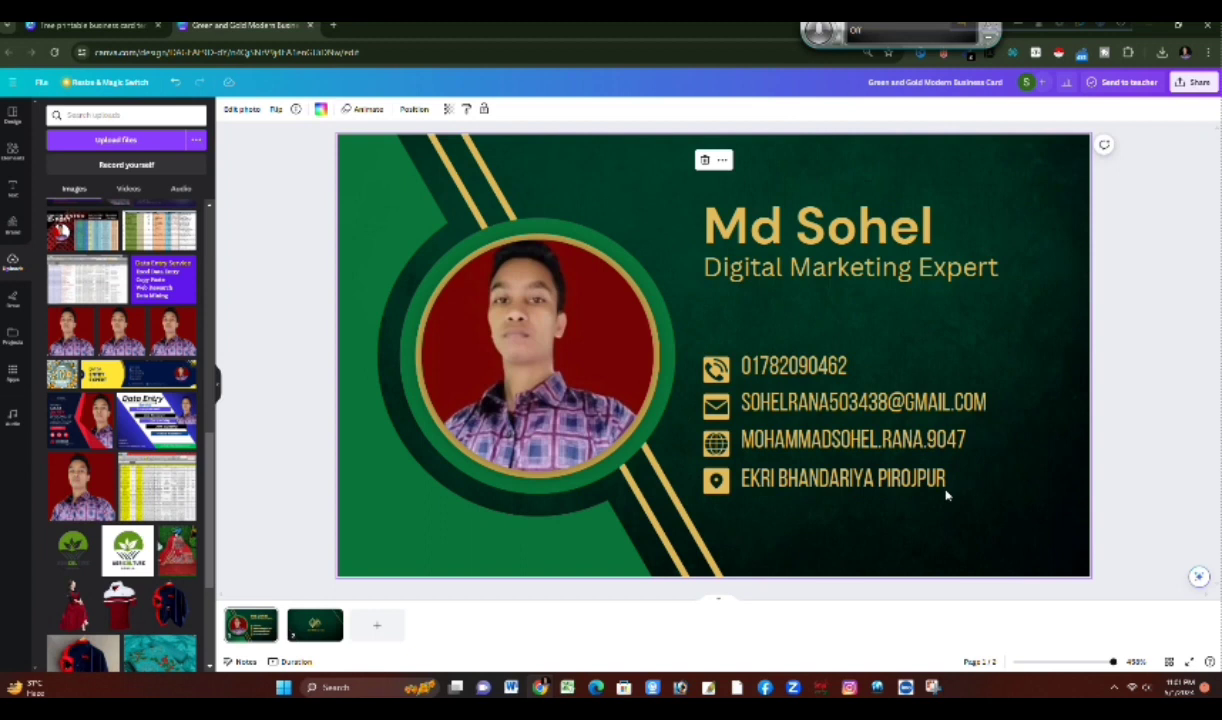
{"action": "left_click", "coordinate": [318, 628]}
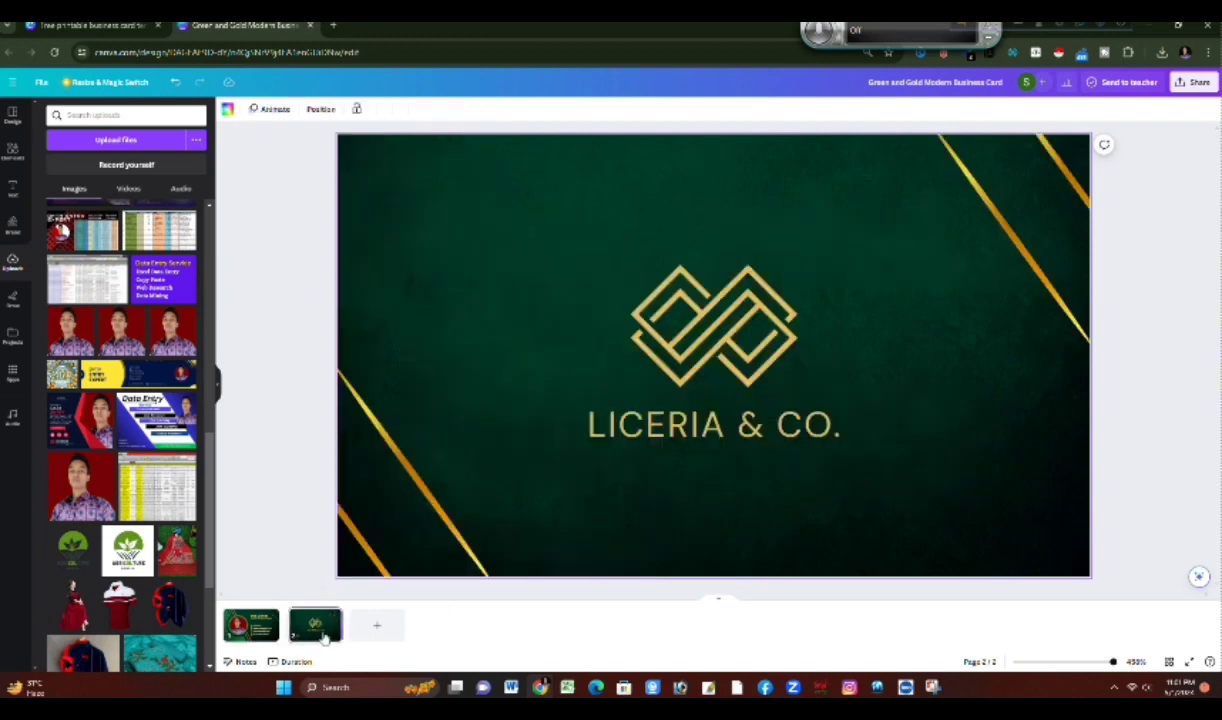
{"action": "double_click", "coordinate": [689, 424]}
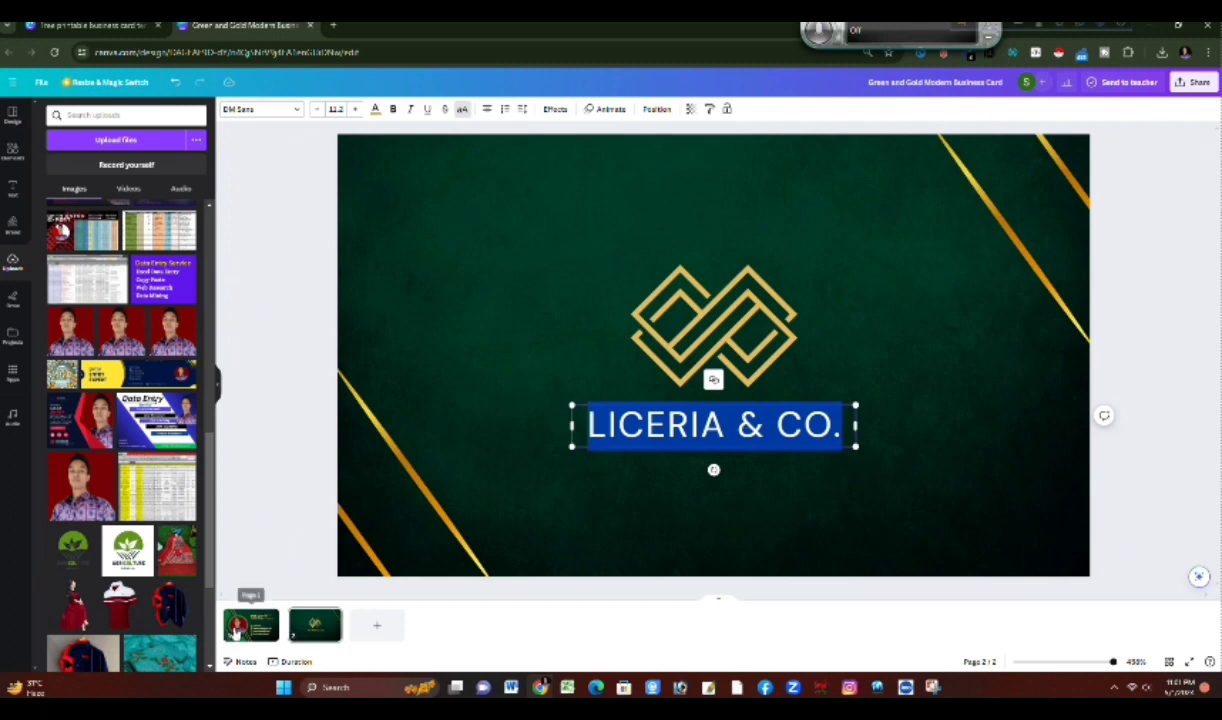
{"action": "left_click", "coordinate": [255, 625]}
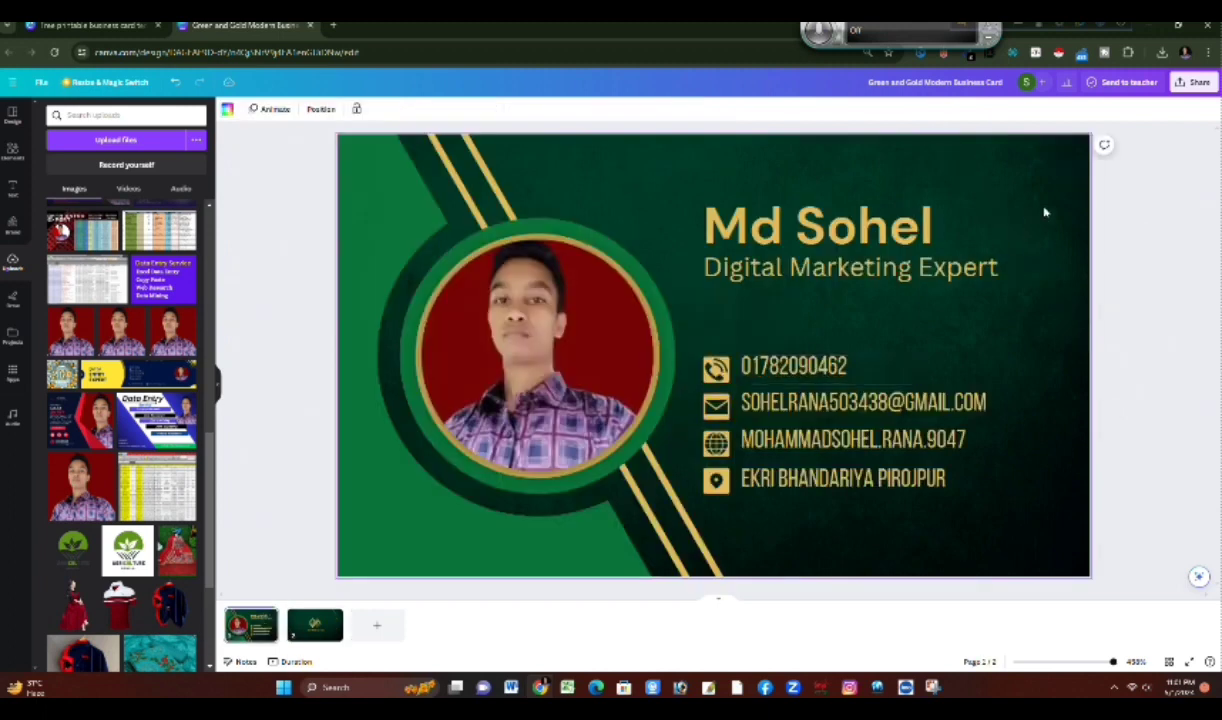
Step: Copy the job title Digital Marketing Expert from page 1 and paste it over the company name LICERIA & CO. on page 2
{"action": "left_click", "coordinate": [983, 282]}
{"action": "left_click", "coordinate": [983, 282]}
{"action": "left_click_drag", "start_coordinate": [1009, 267], "coordinate": [701, 268]}
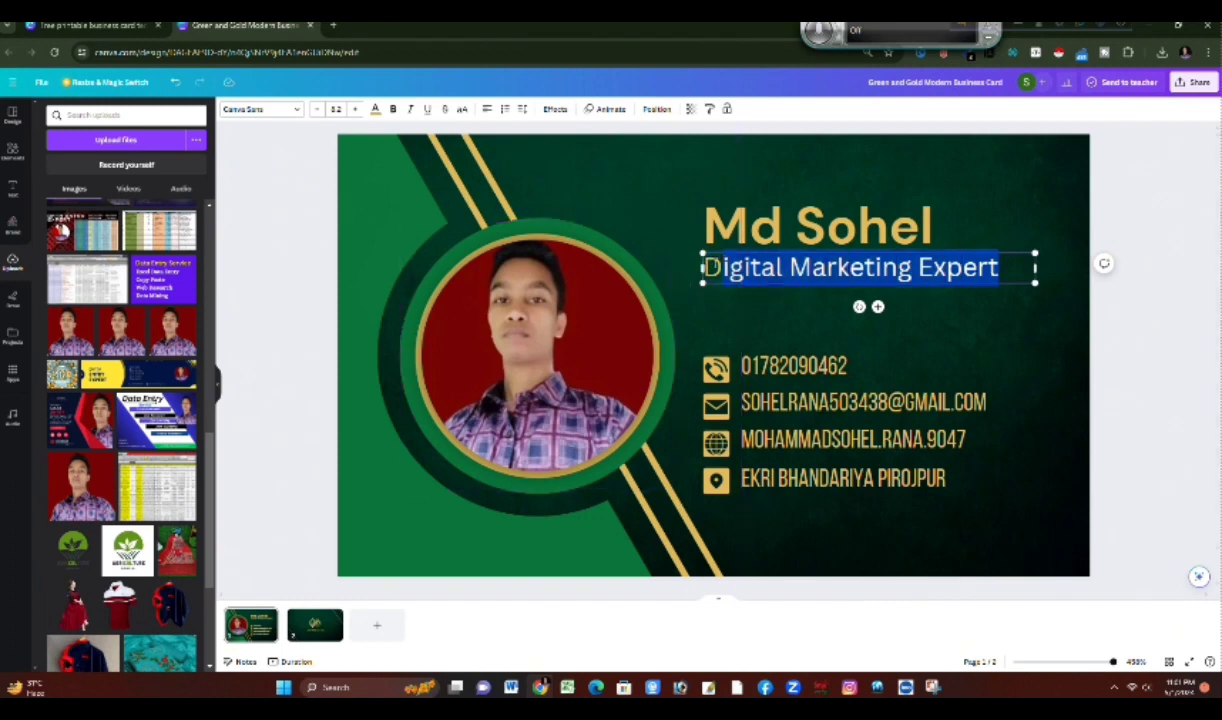
{"action": "right_click", "coordinate": [714, 266]}
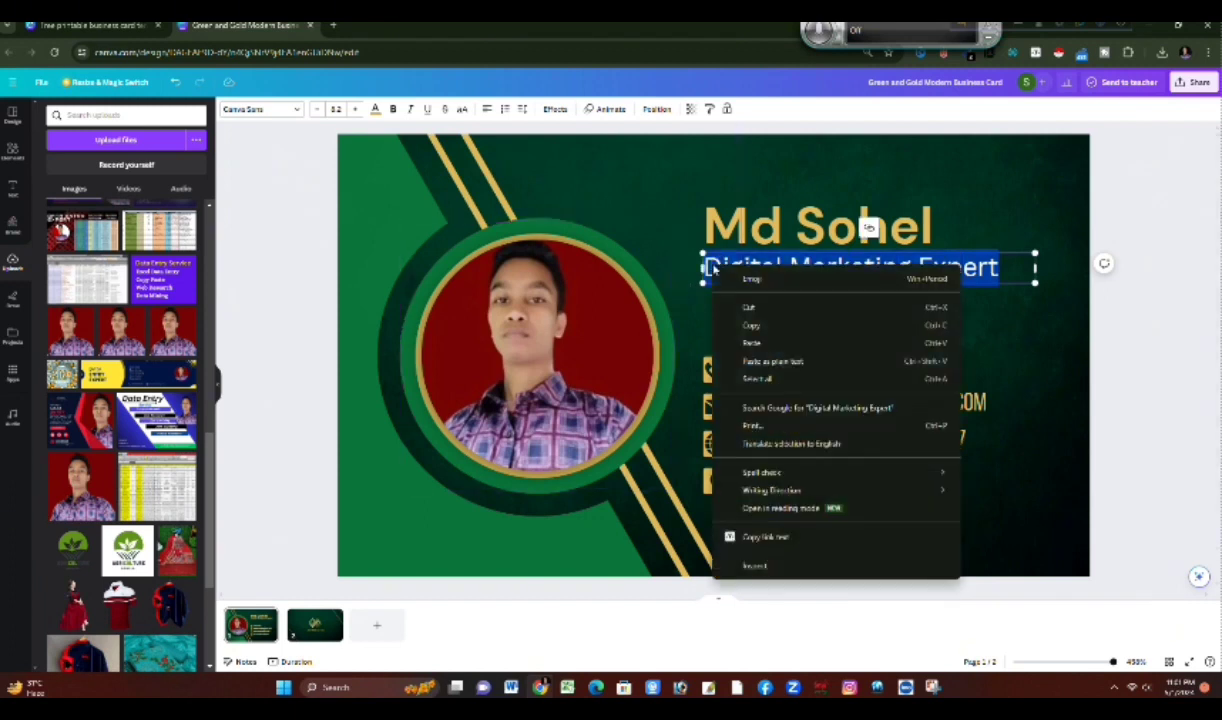
{"action": "left_click", "coordinate": [773, 327]}
{"action": "left_click", "coordinate": [315, 624]}
{"action": "left_click", "coordinate": [680, 424]}
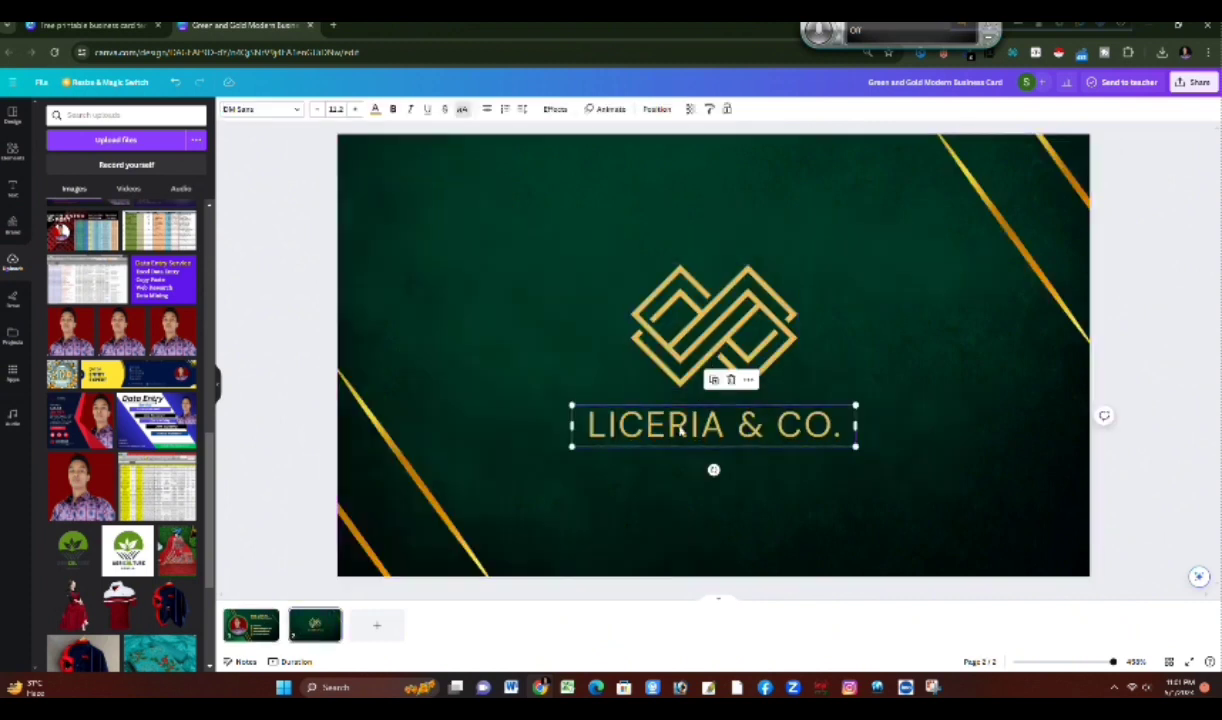
{"action": "left_click", "coordinate": [680, 424]}
{"action": "right_click", "coordinate": [680, 424]}
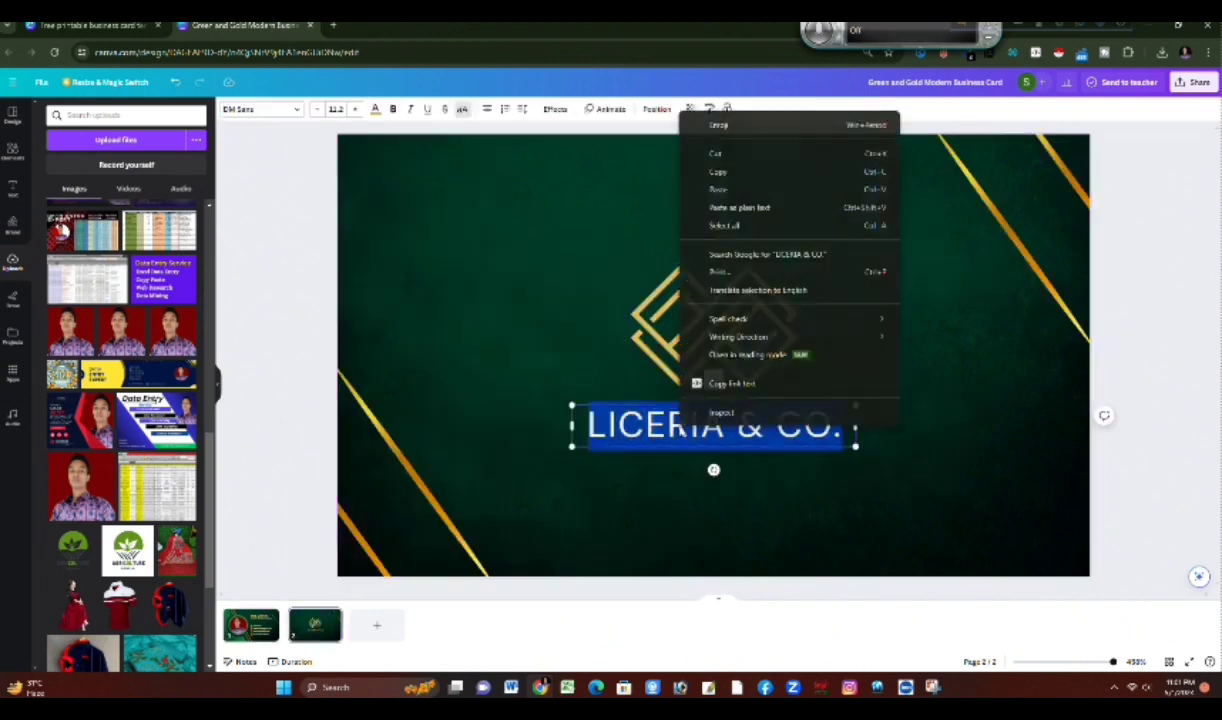
{"action": "left_click", "coordinate": [716, 189]}
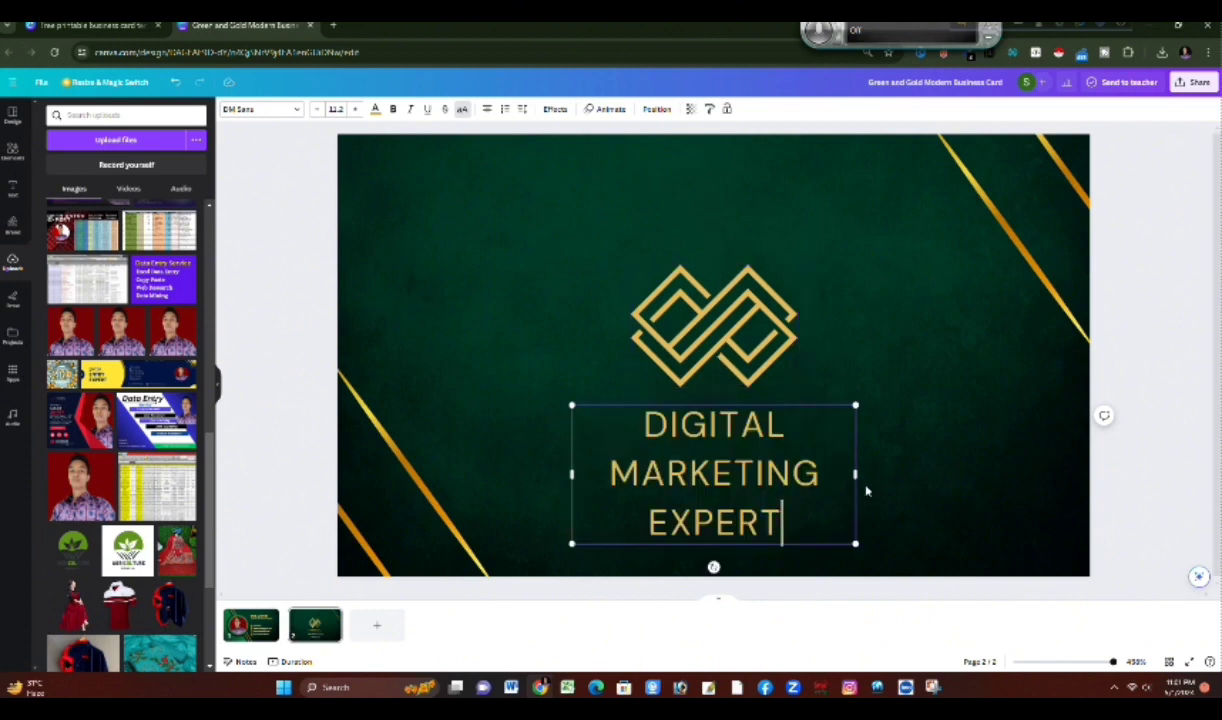
Step: Enlarge and widen the text box holding the job title below the logo on page 2
{"action": "left_click", "coordinate": [962, 459]}
{"action": "double_click", "coordinate": [962, 459]}
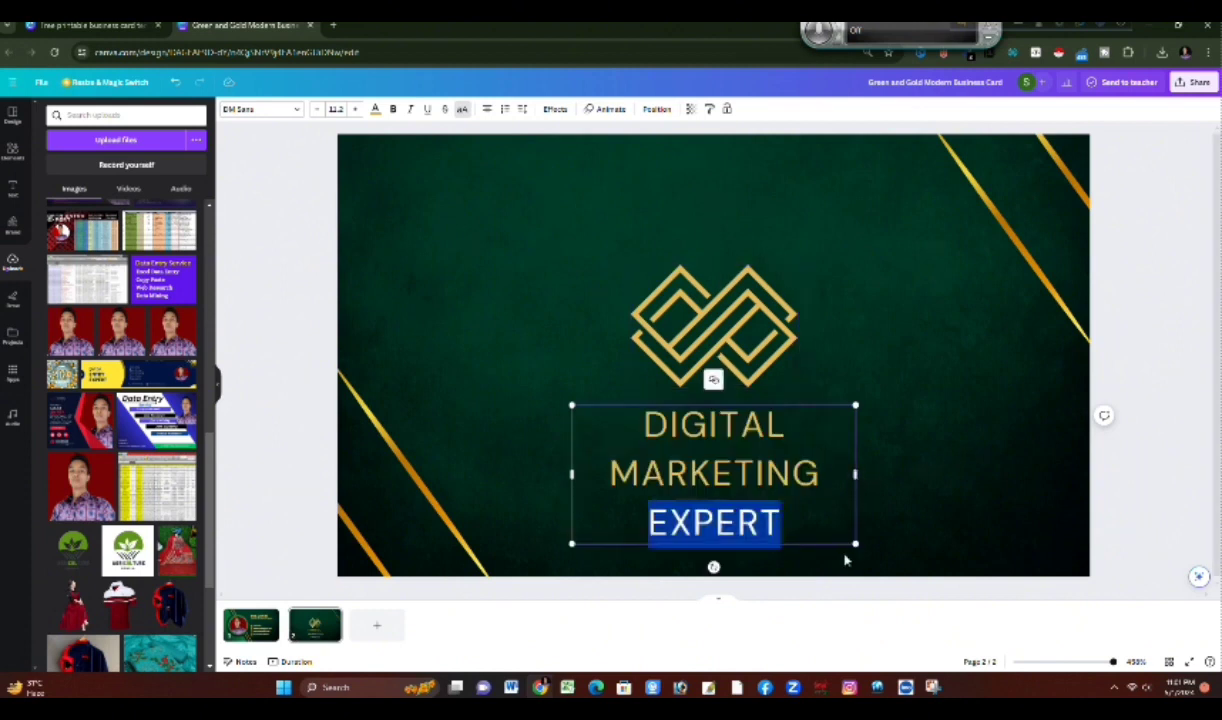
{"action": "left_click_drag", "start_coordinate": [855, 543], "coordinate": [963, 508]}
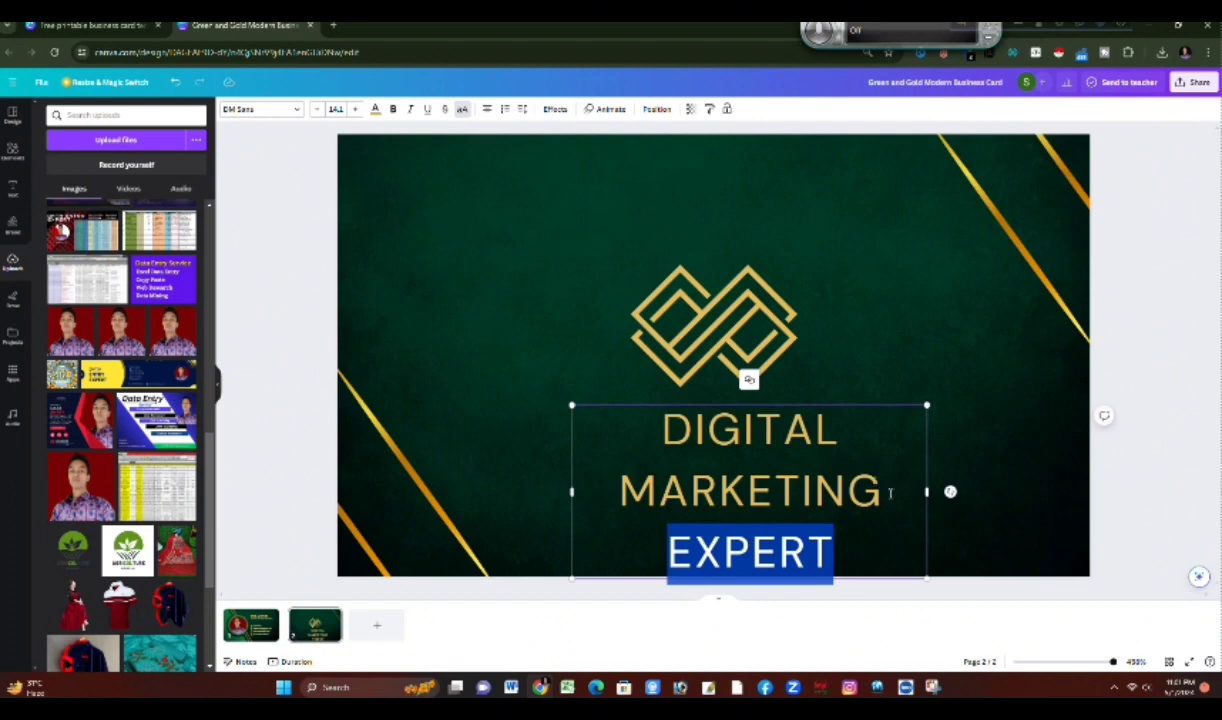
{"action": "left_click_drag", "start_coordinate": [927, 491], "coordinate": [1002, 491]}
Step: Reduce the whole job title on page 2 to font size 9.2 so it fits one line, and centre it beneath the logo
{"action": "left_click", "coordinate": [895, 530]}
{"action": "left_click_drag", "start_coordinate": [881, 543], "coordinate": [649, 410]}
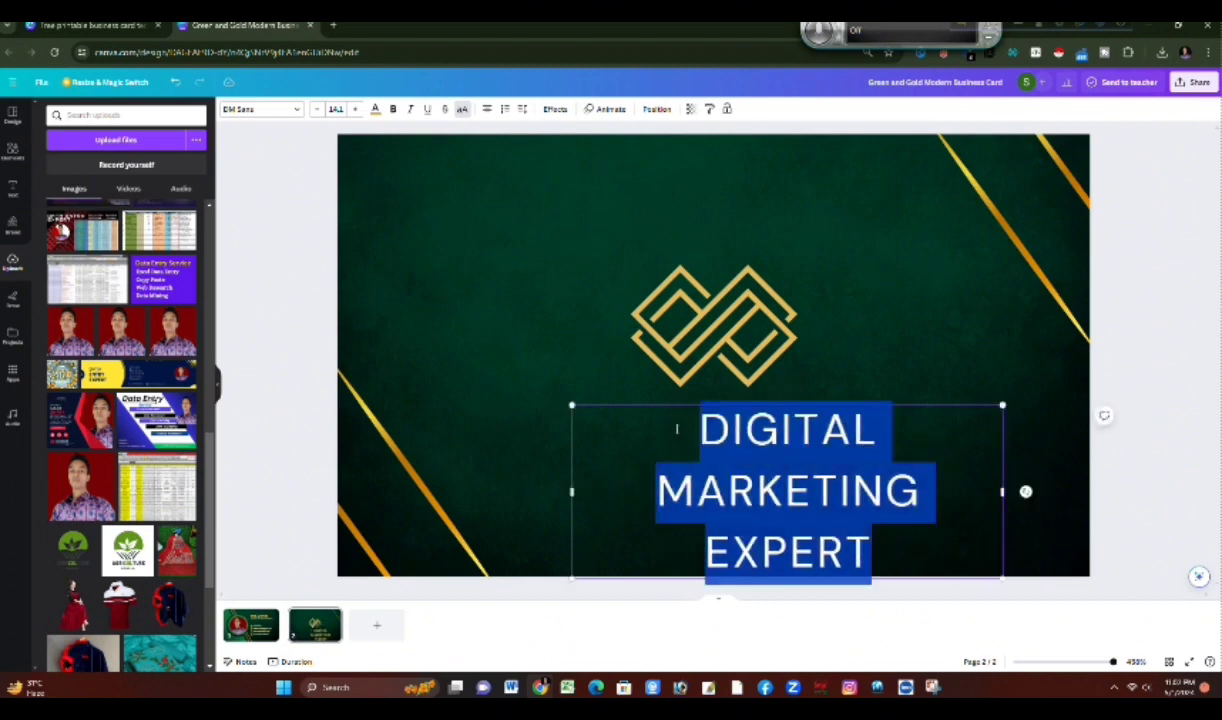
{"action": "left_click", "coordinate": [315, 110]}
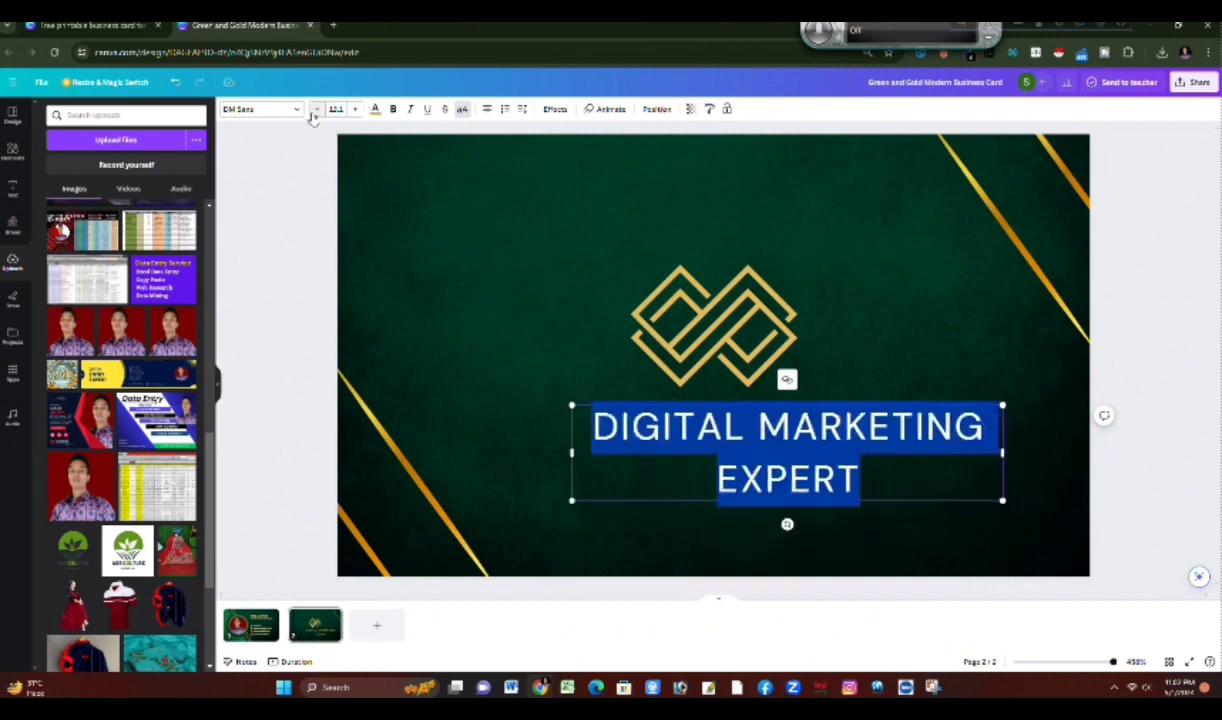
{"action": "left_click", "coordinate": [315, 110]}
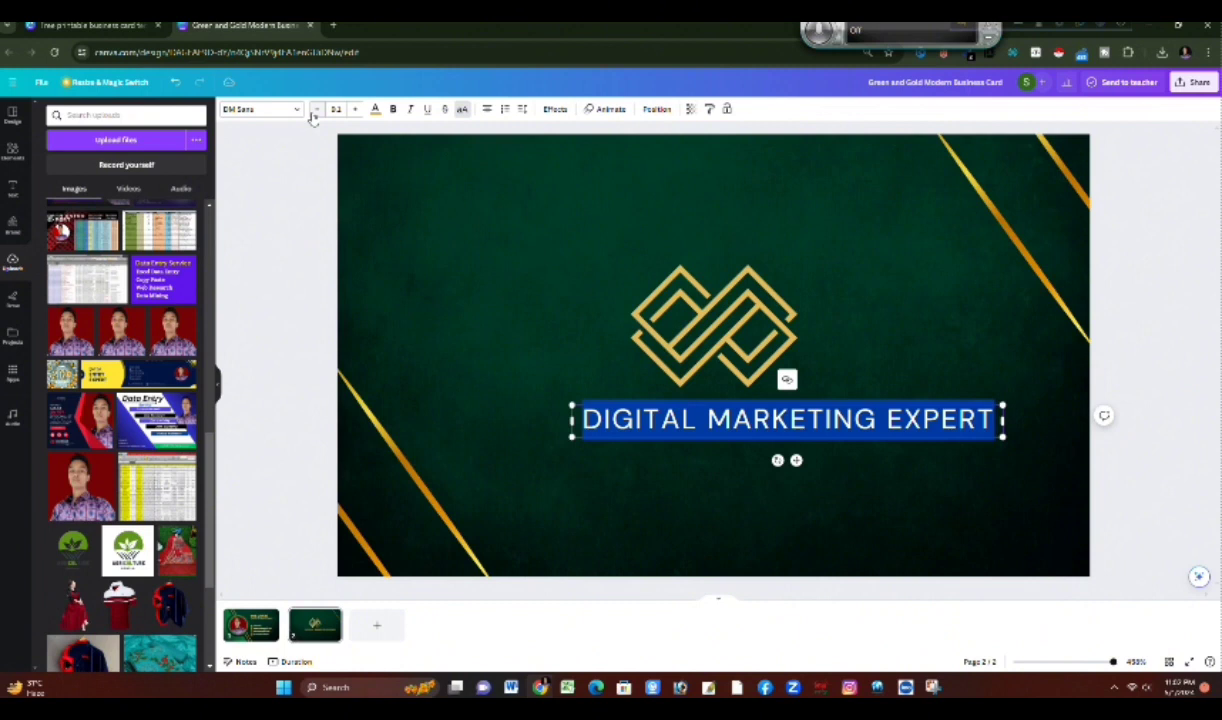
{"action": "left_click", "coordinate": [911, 346]}
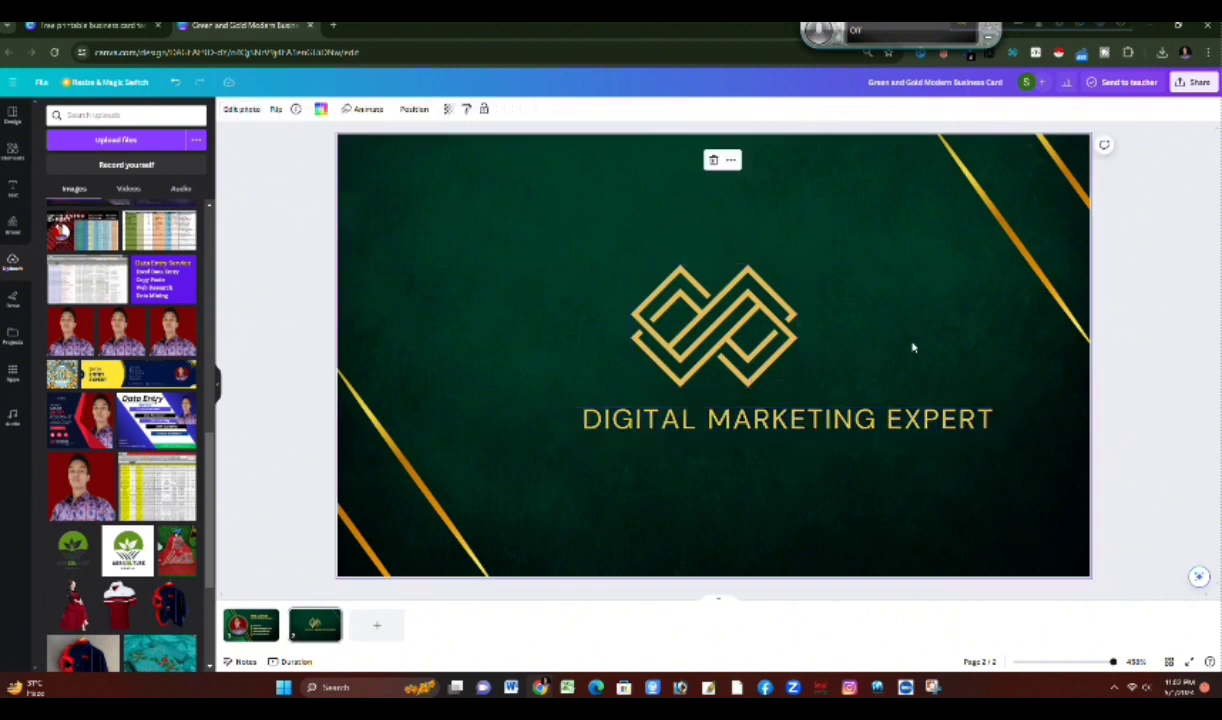
{"action": "left_click_drag", "start_coordinate": [837, 417], "coordinate": [762, 417]}
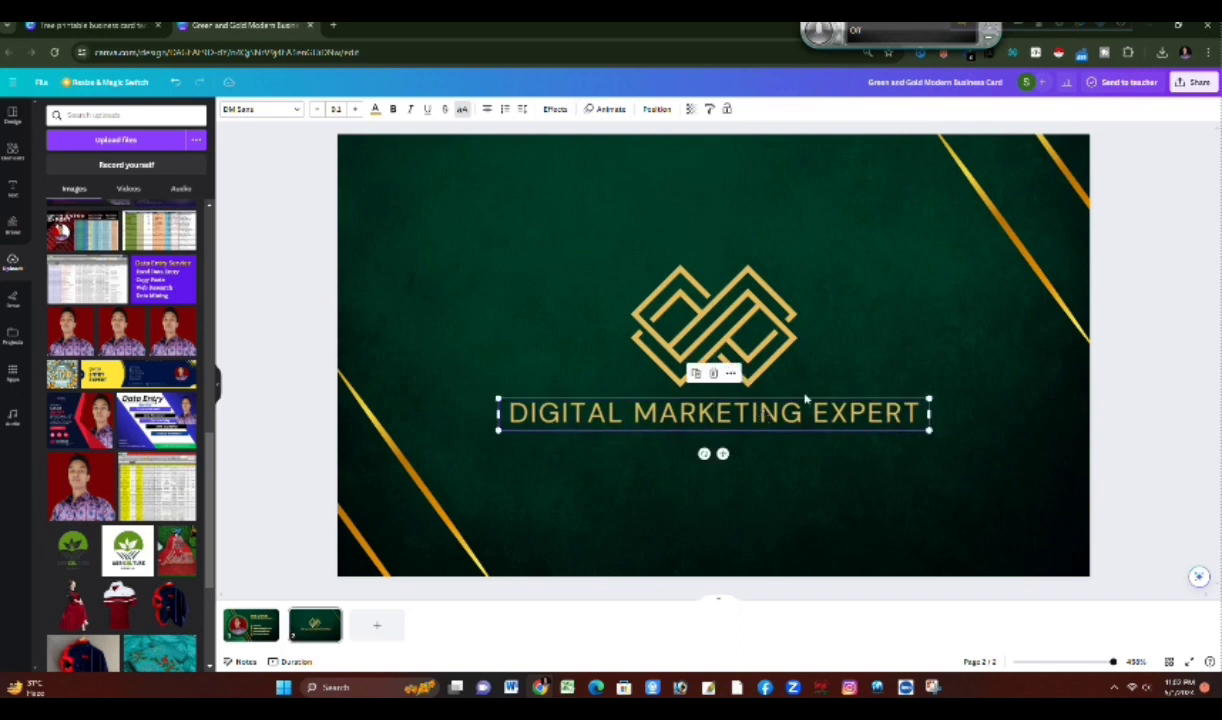
{"action": "left_click", "coordinate": [875, 334]}
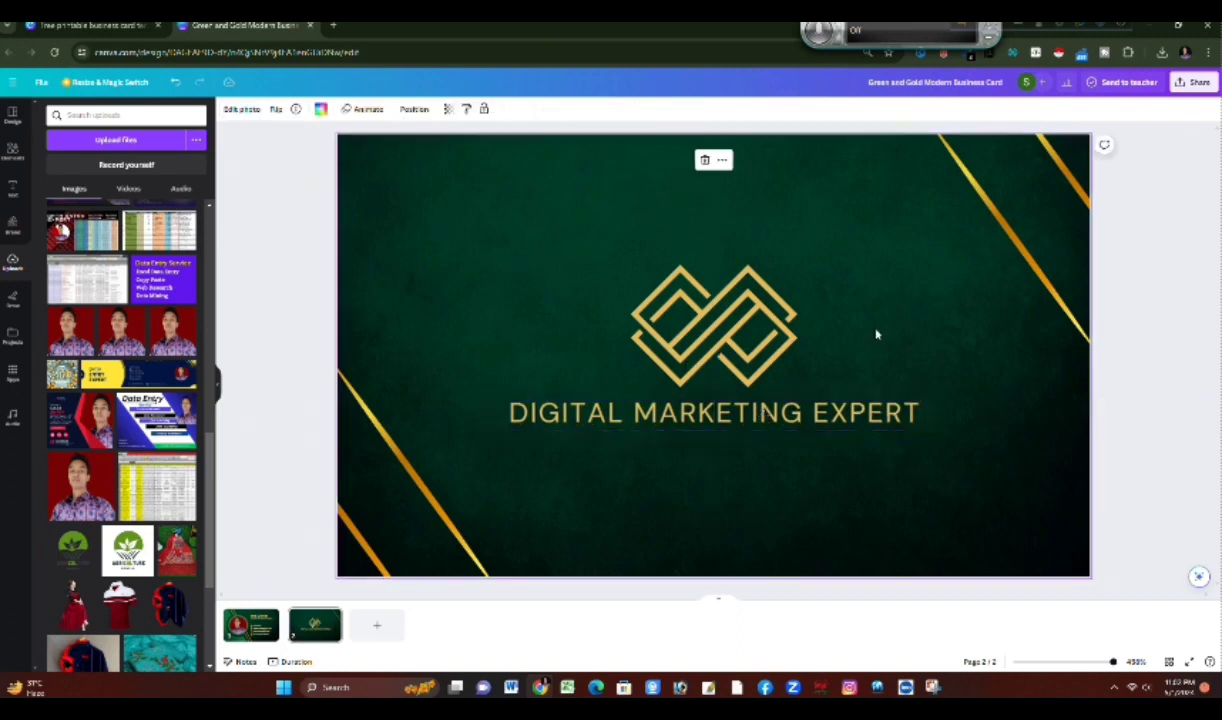
Step: Download all pages of the business card as JPG
{"action": "left_click", "coordinate": [1192, 82]}
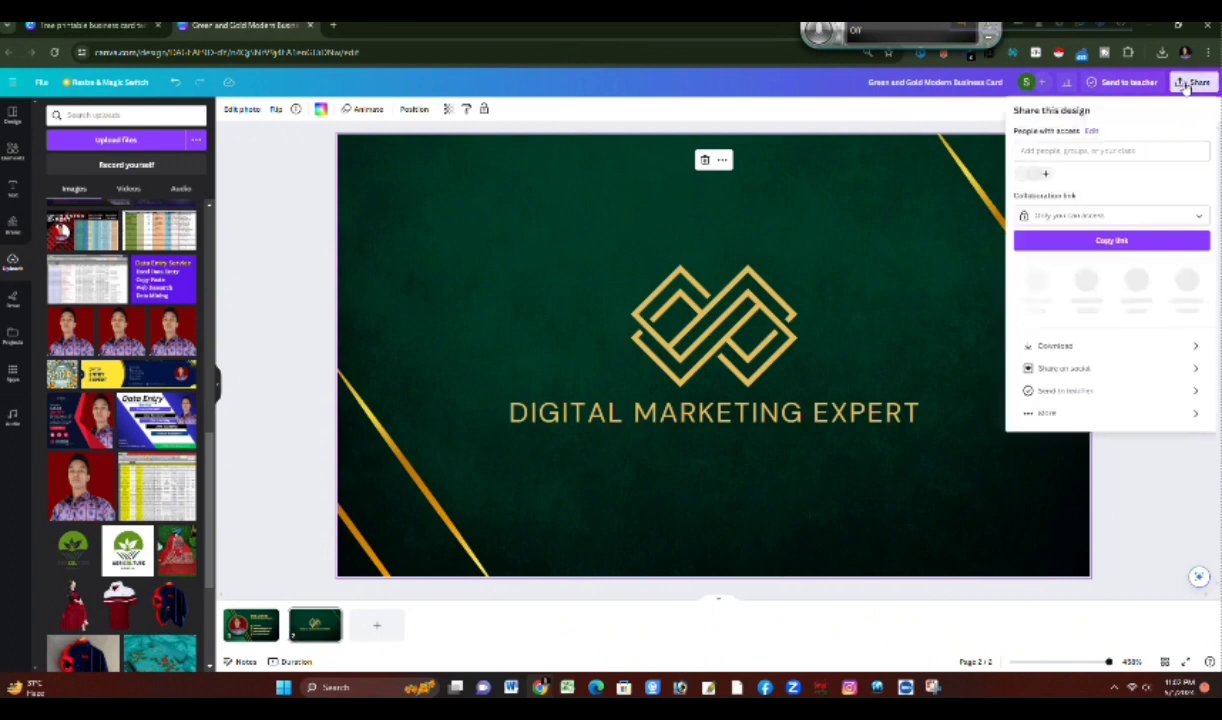
{"action": "left_click", "coordinate": [1109, 342]}
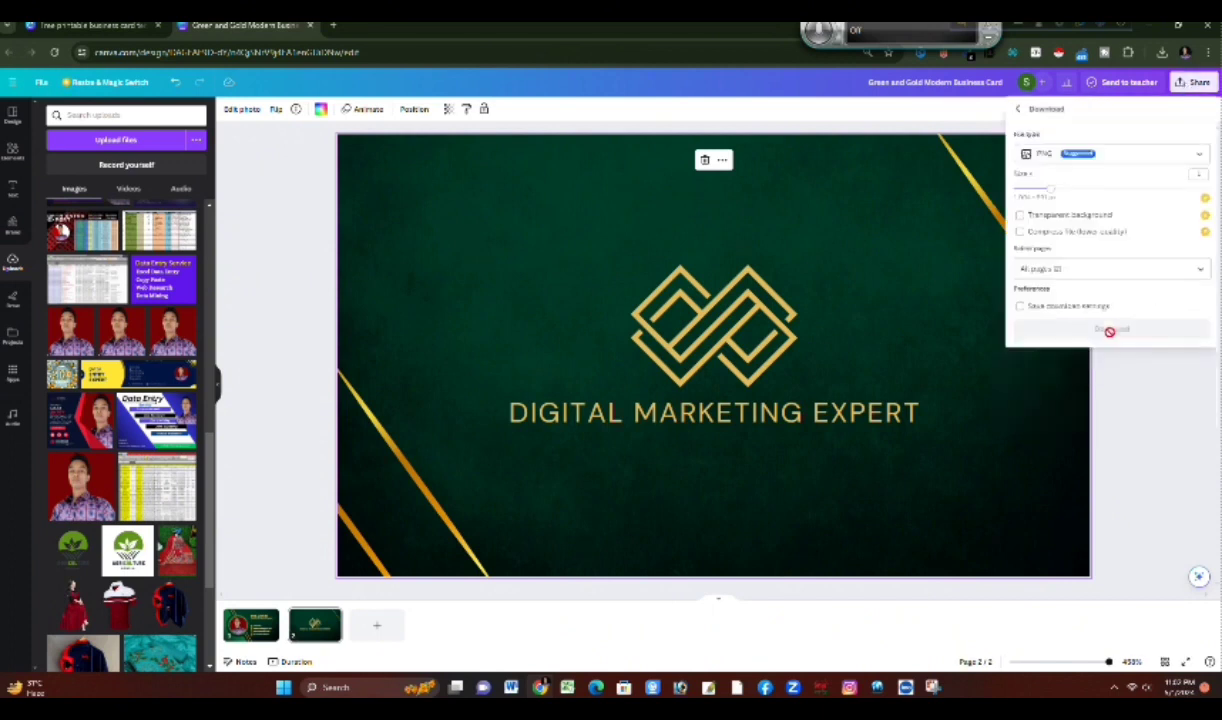
{"action": "left_click", "coordinate": [1172, 157]}
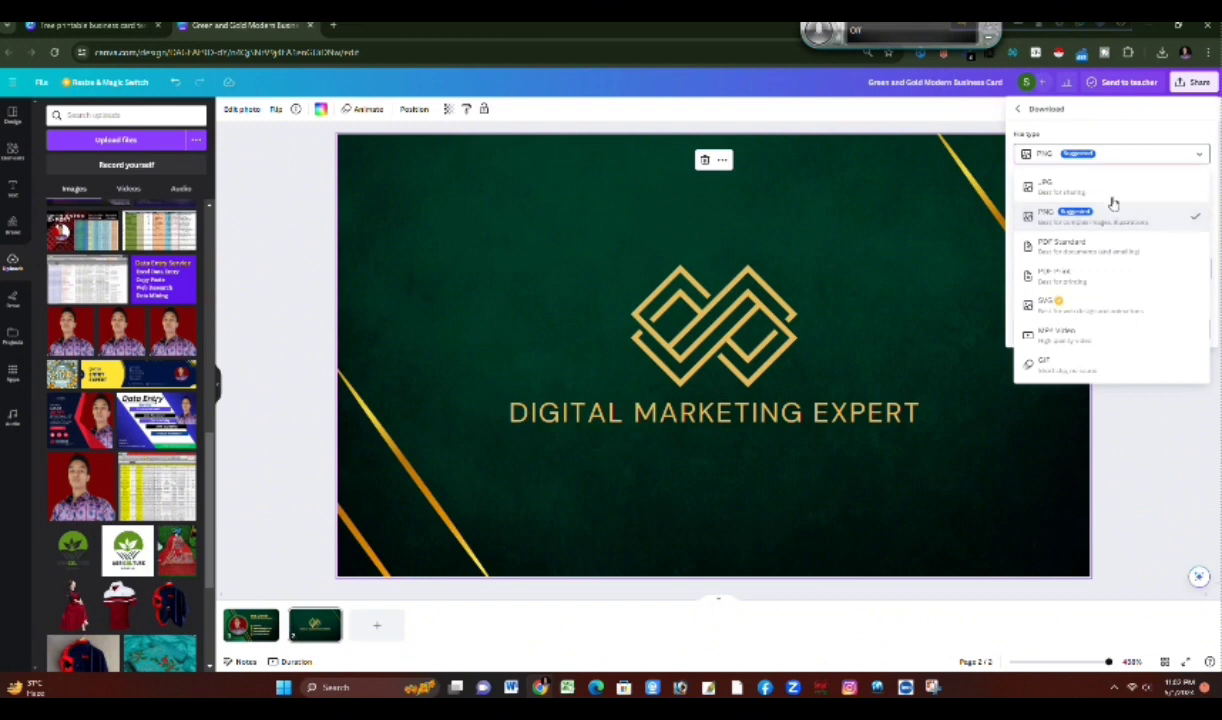
{"action": "left_click", "coordinate": [1112, 192]}
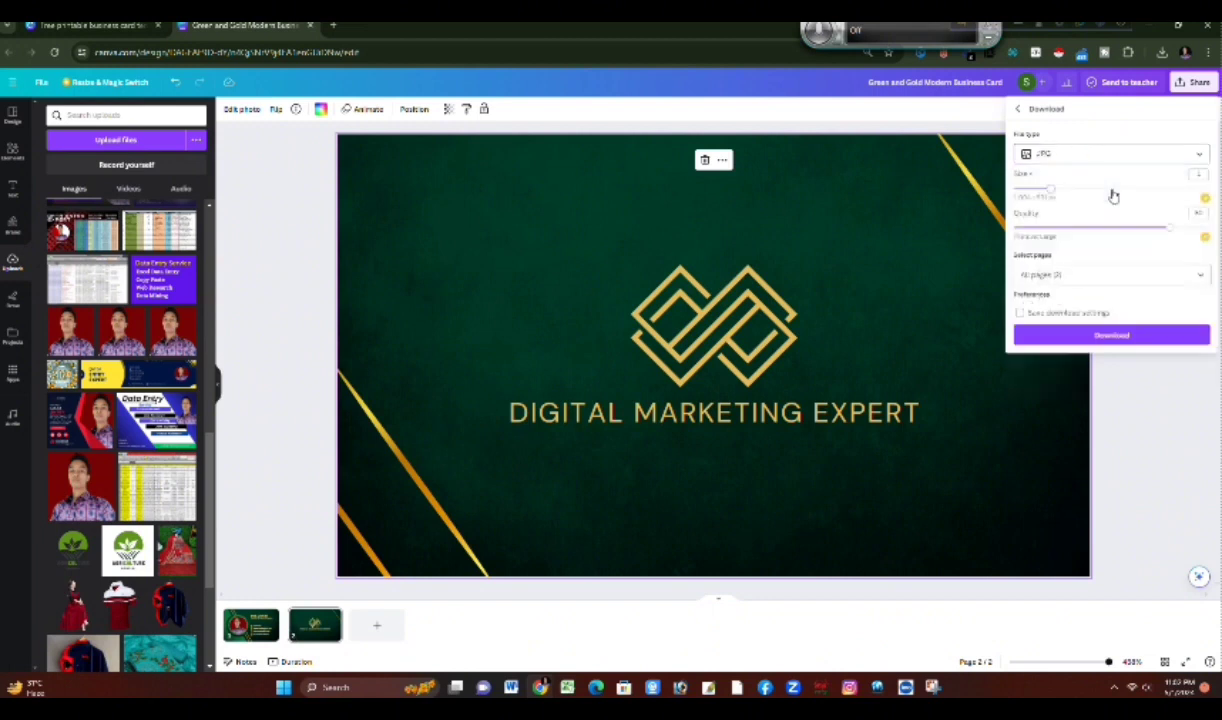
{"action": "left_click", "coordinate": [1105, 337]}
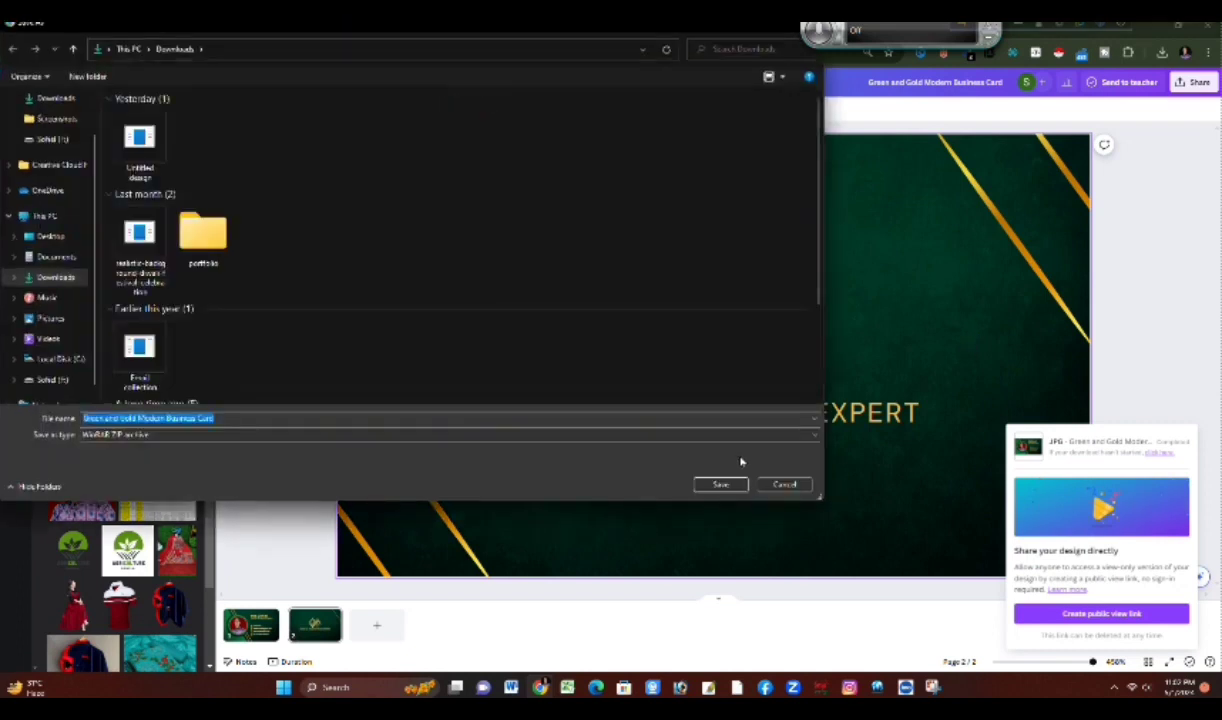
Step: Save the exported JPG archive in the Downloads folder under the name digital marketing 456
{"action": "type", "text": "digi"}
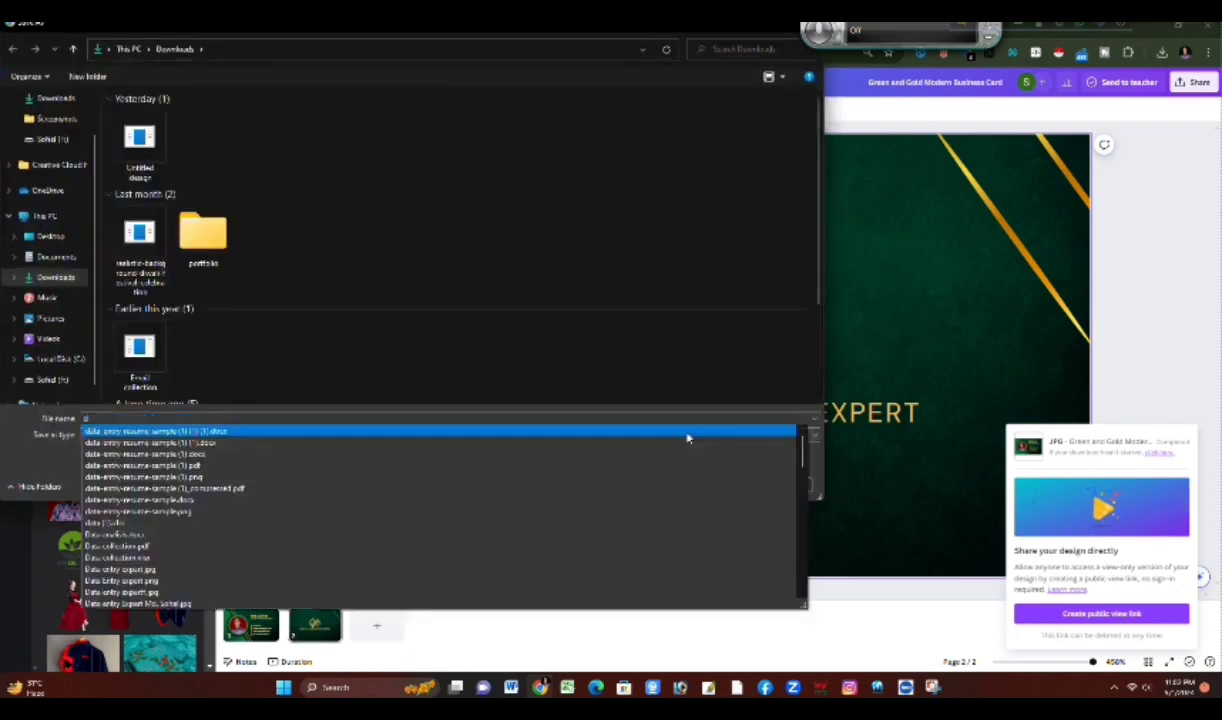
{"action": "type", "text": "tal"}
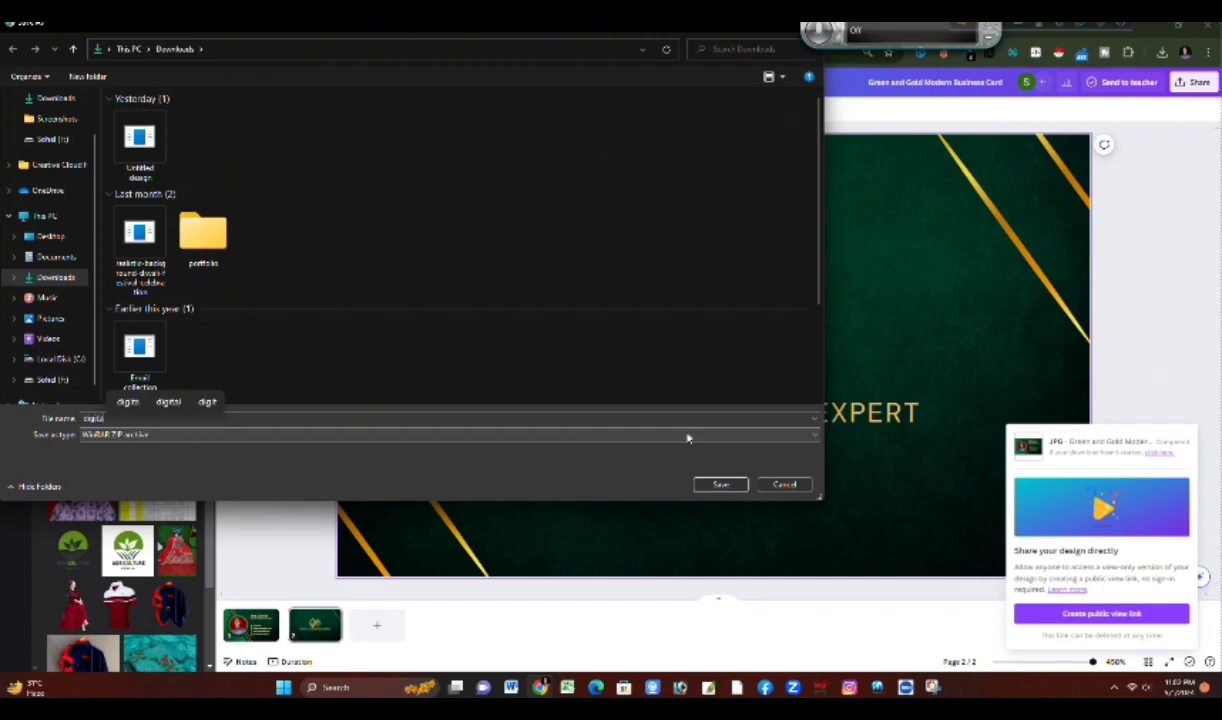
{"action": "type", "text": " am"}
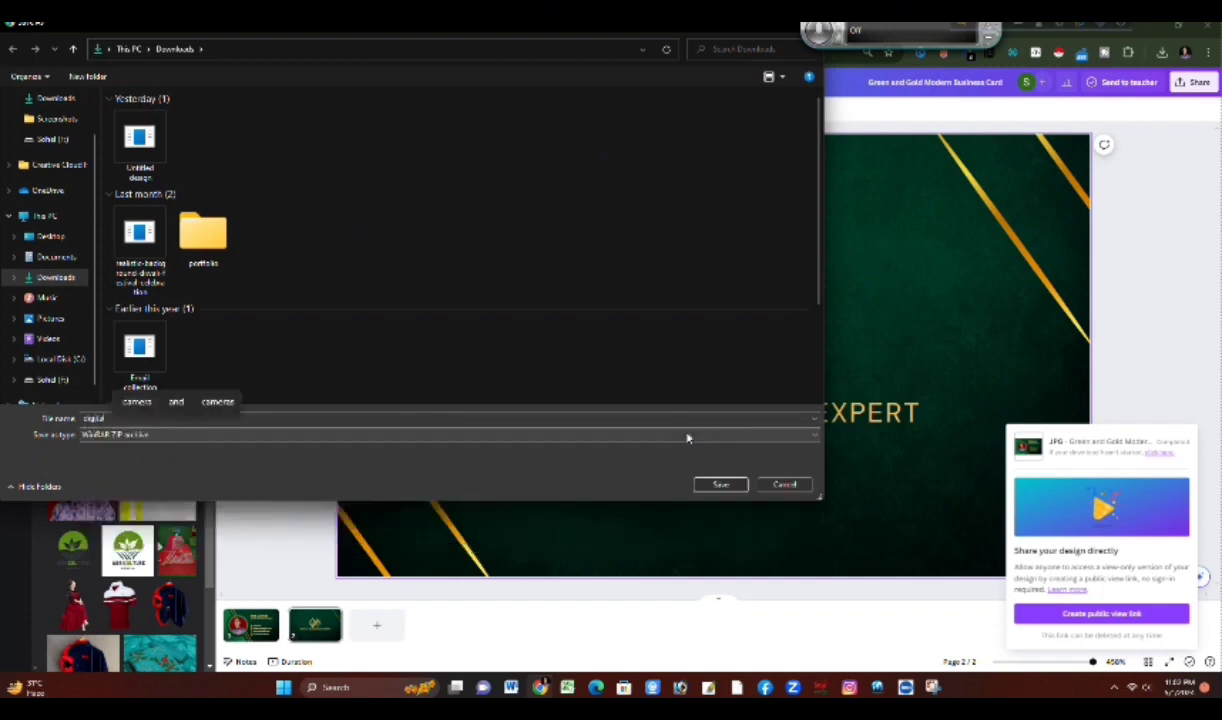
{"action": "key", "text": "BackSpace"}
{"action": "key", "text": "BackSpace"}
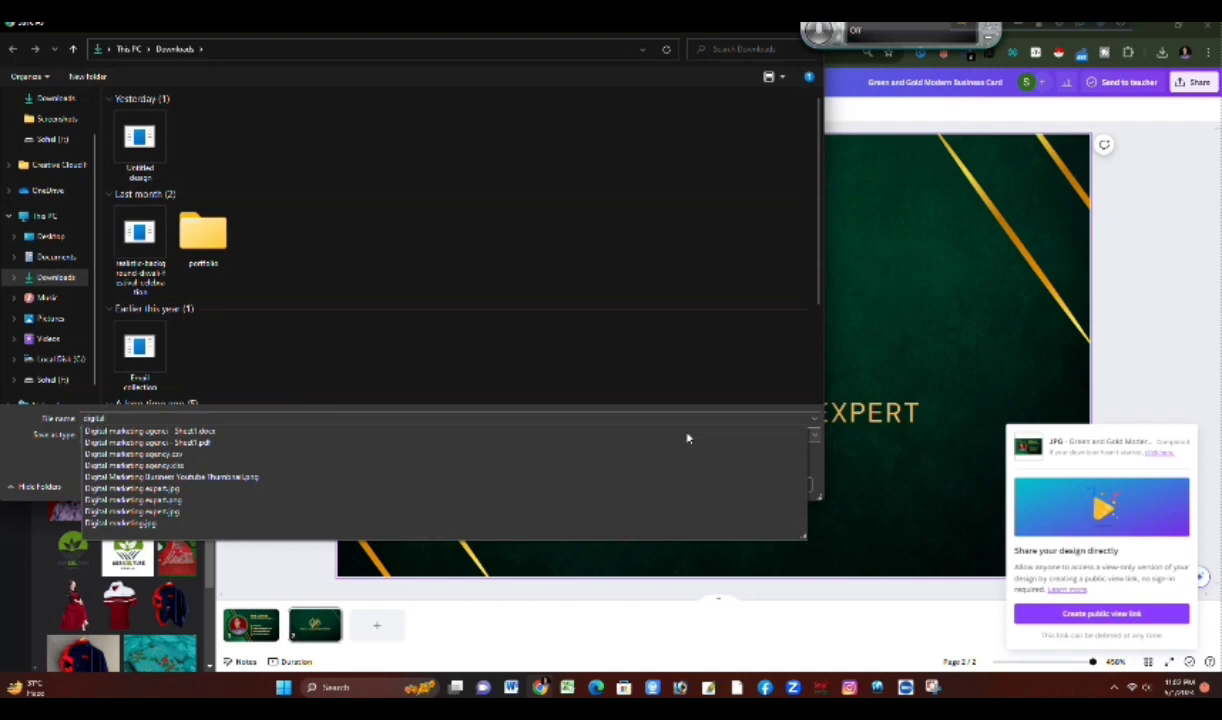
{"action": "type", "text": "m"}
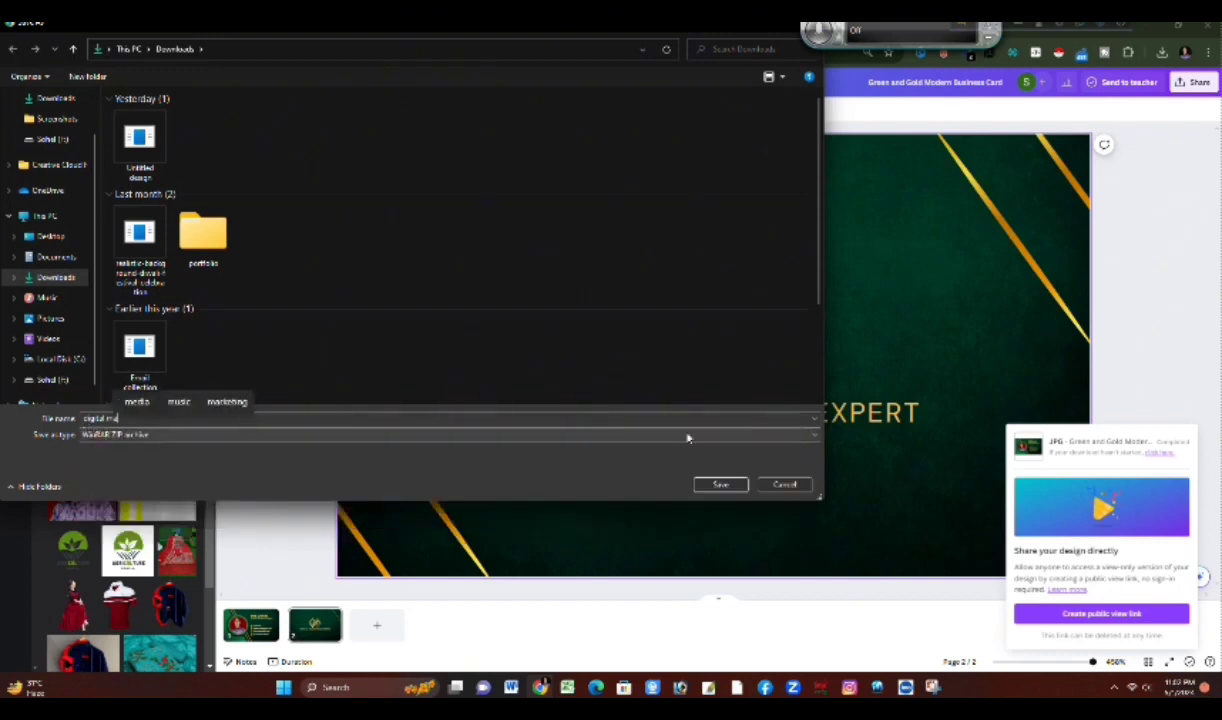
{"action": "type", "text": "arketing"}
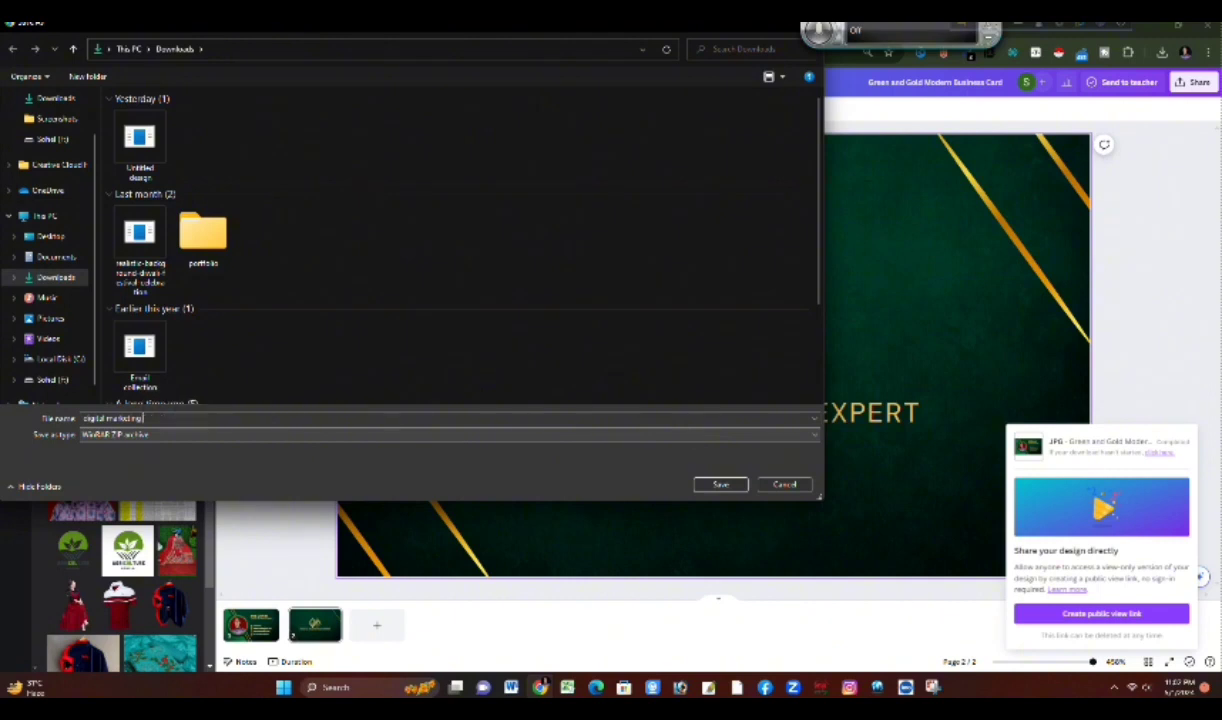
{"action": "type", "text": " 4d"}
{"action": "left_click", "coordinate": [719, 484]}
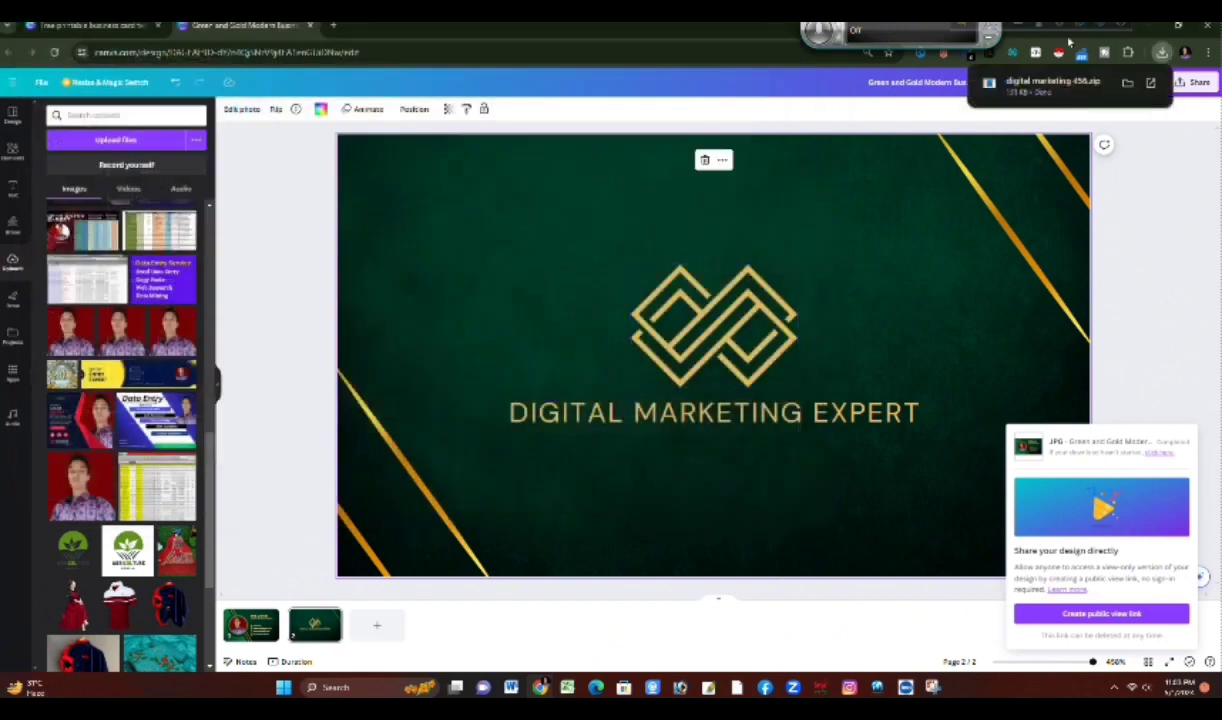
Step: Open the downloaded digital marketing 456 zip archive with File Explorer
{"action": "left_click", "coordinate": [1046, 93]}
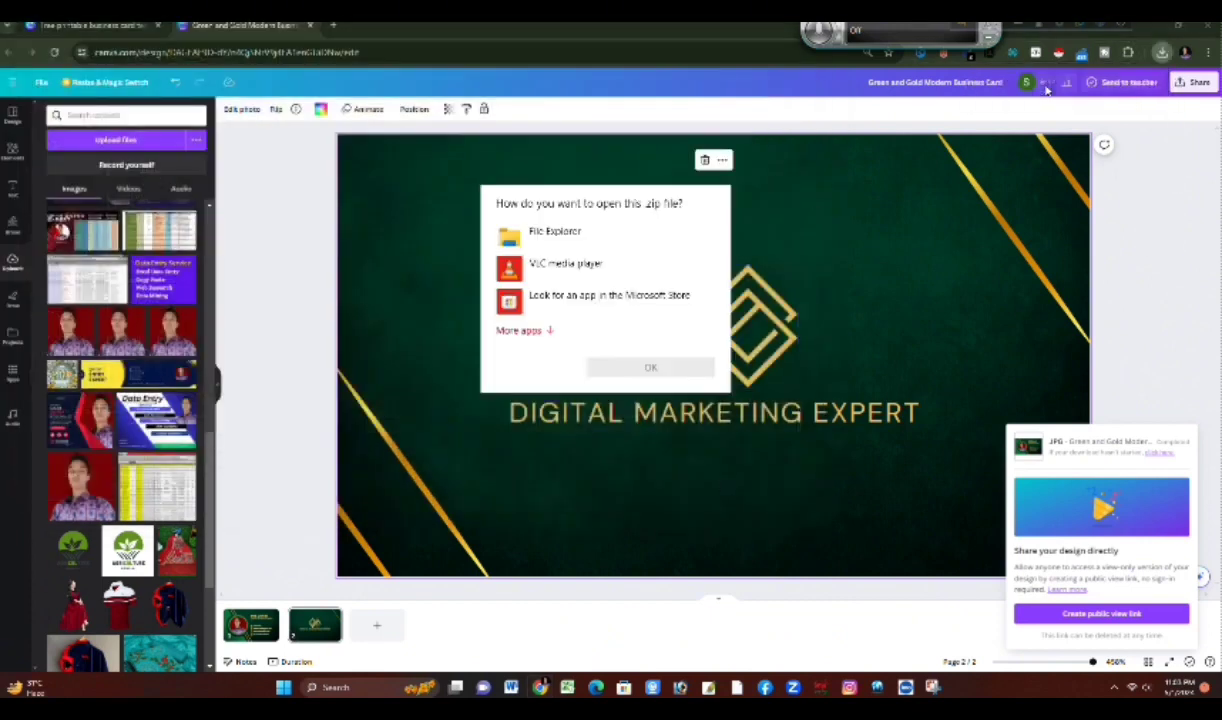
{"action": "left_click", "coordinate": [1164, 54]}
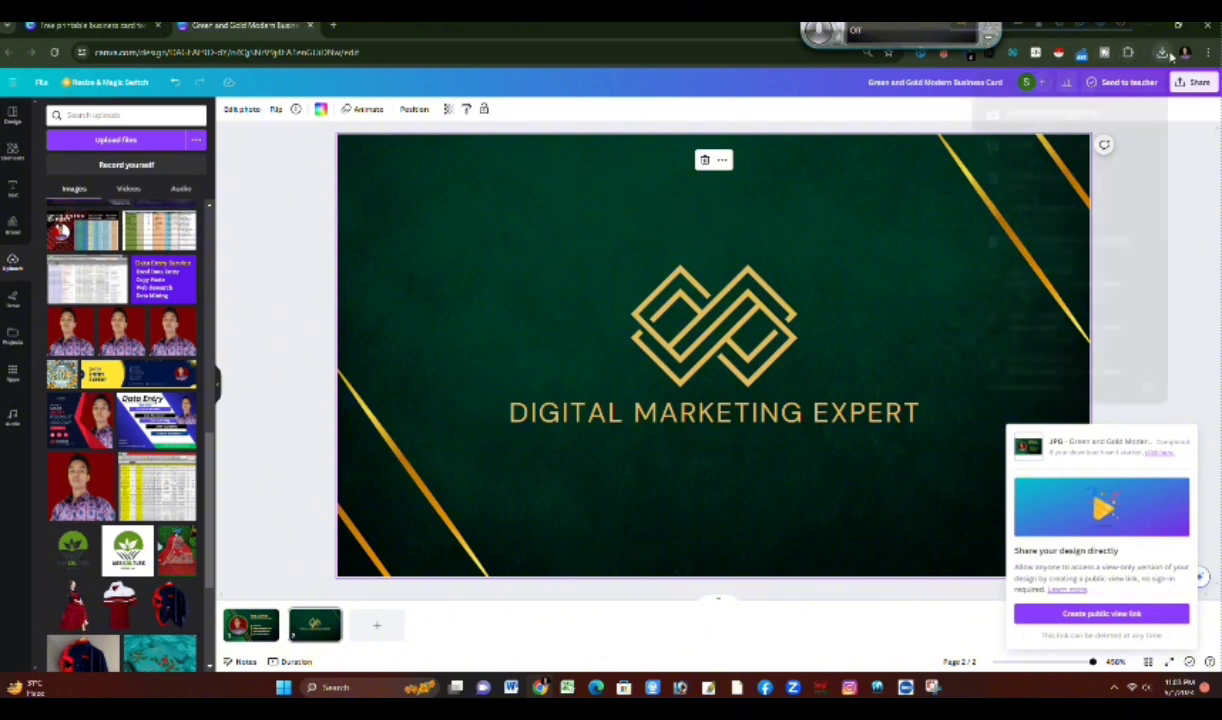
{"action": "left_click", "coordinate": [1061, 105]}
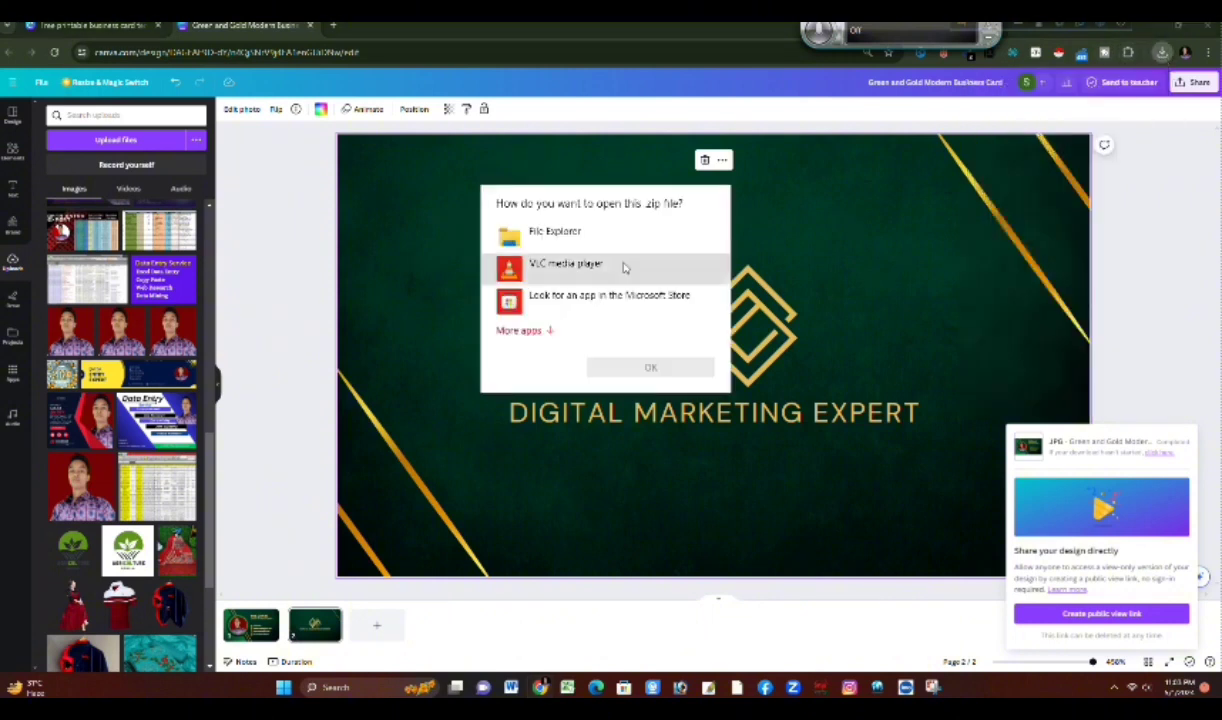
{"action": "left_click", "coordinate": [576, 233]}
{"action": "left_click", "coordinate": [651, 369]}
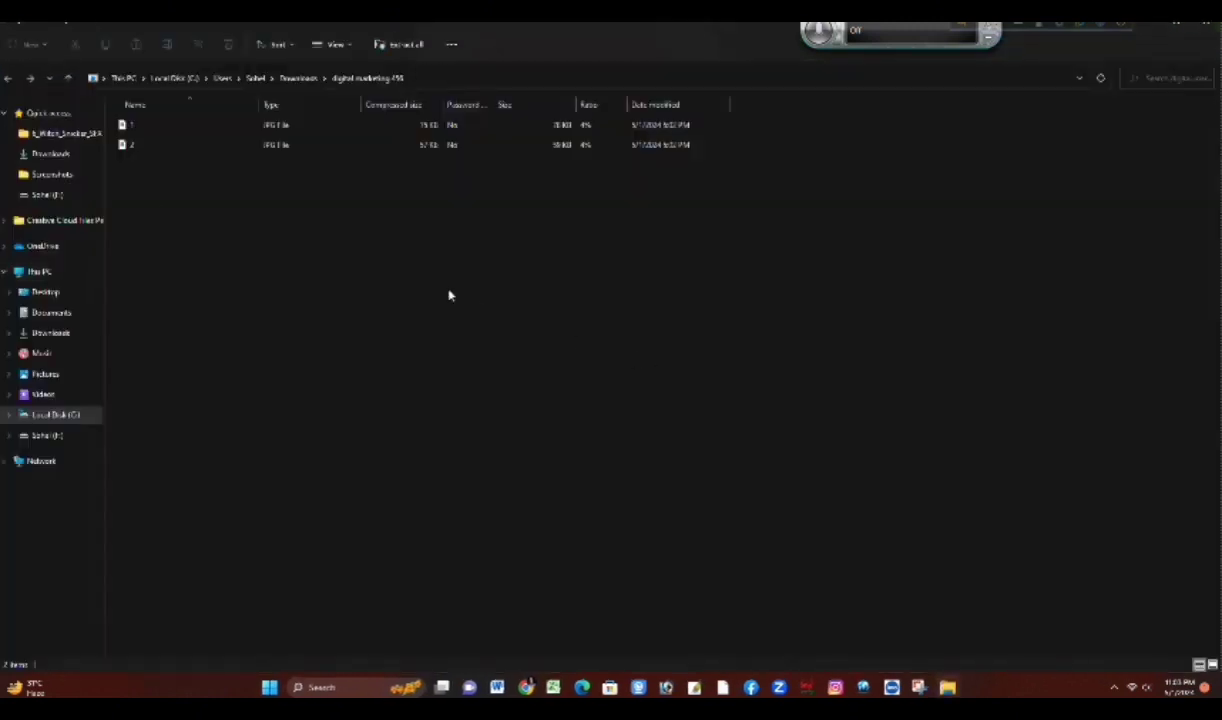
Step: Open image 1 from the archive, save a JPG copy named 44 in Saved Pictures, and close the image
{"action": "left_click", "coordinate": [142, 125]}
{"action": "left_click", "coordinate": [151, 127]}
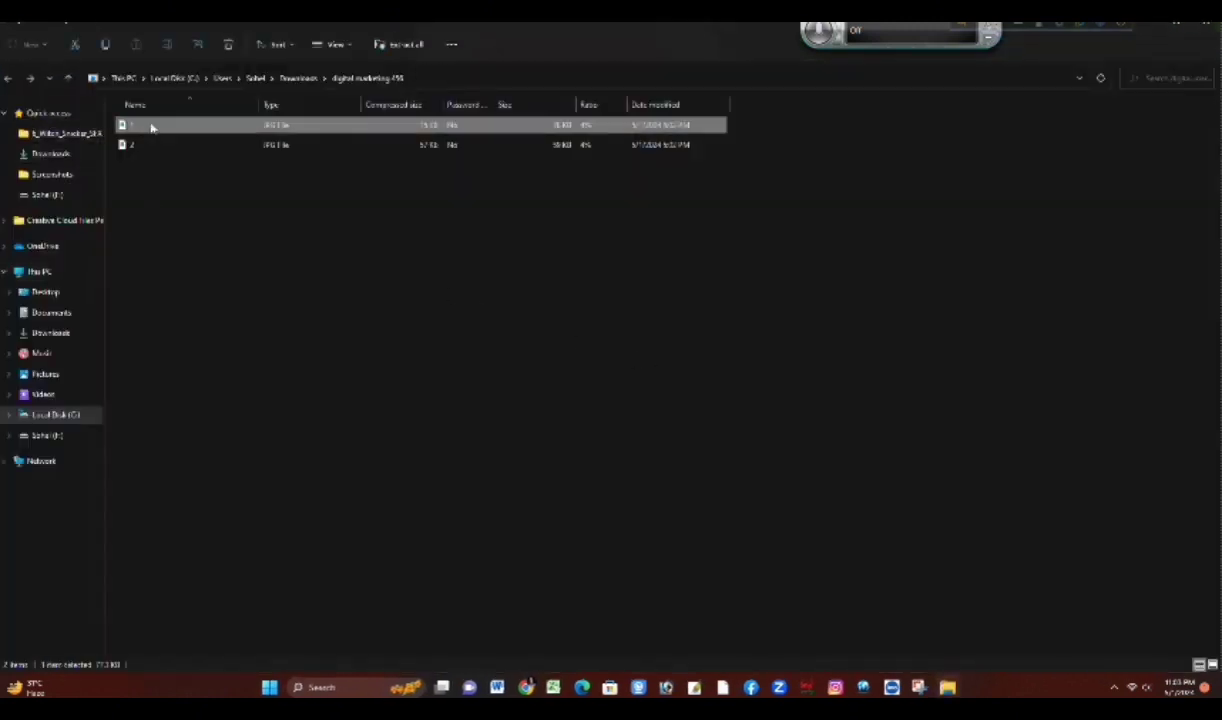
{"action": "right_click", "coordinate": [151, 127]}
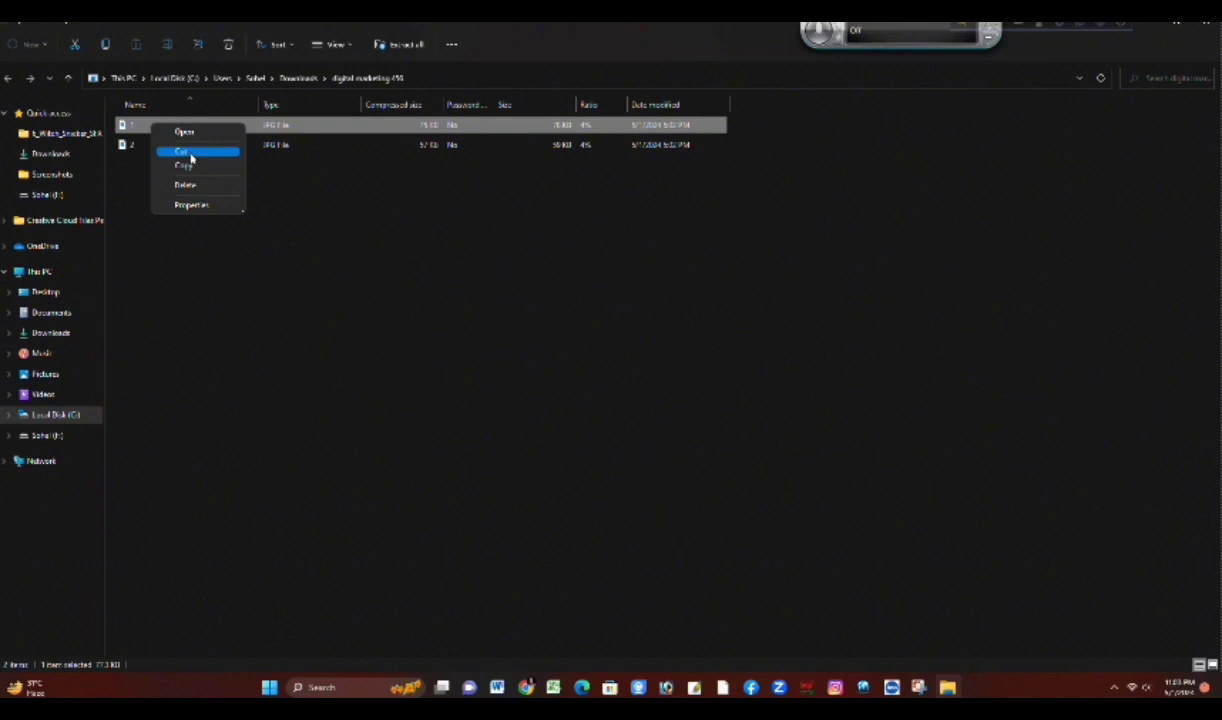
{"action": "left_click", "coordinate": [283, 127]}
{"action": "double_click", "coordinate": [283, 127]}
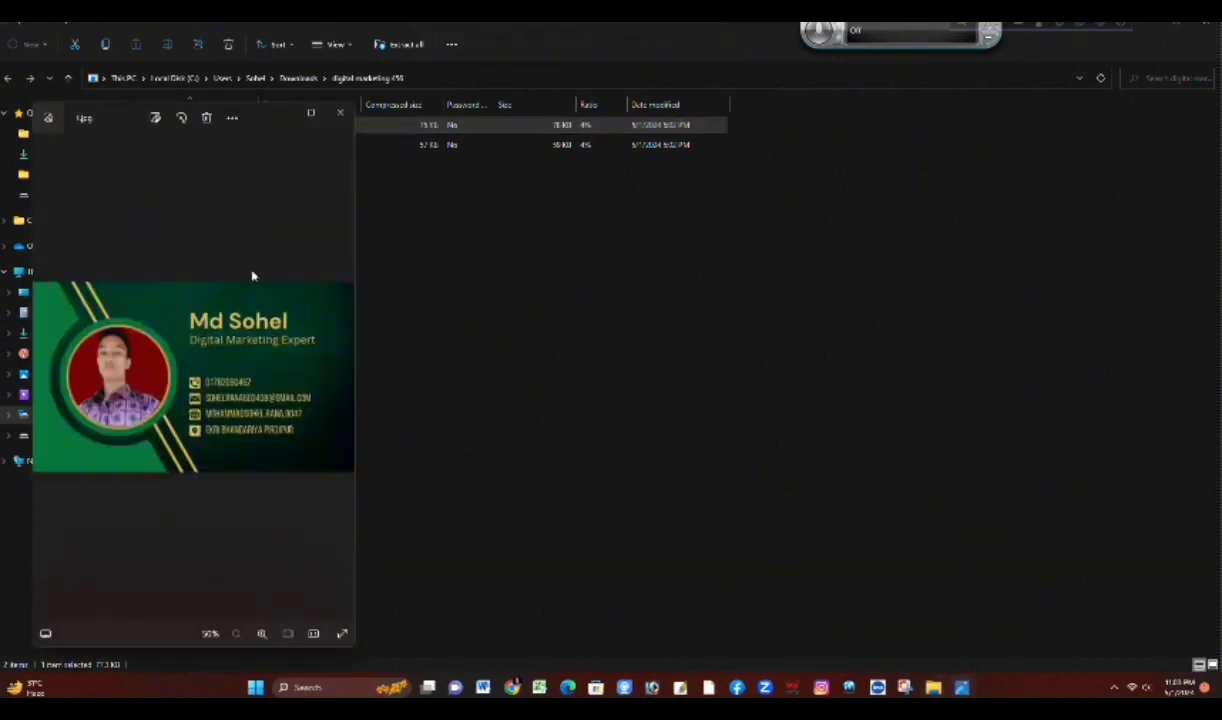
{"action": "right_click", "coordinate": [213, 312]}
{"action": "left_click", "coordinate": [279, 31]}
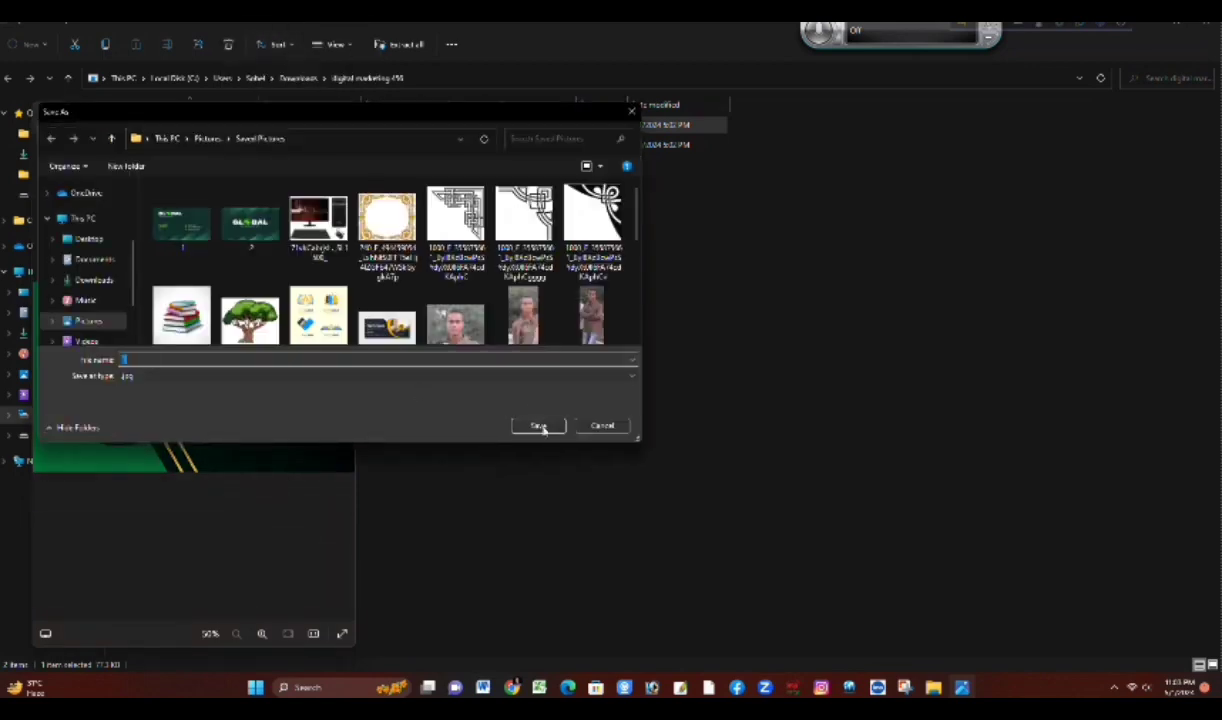
{"action": "type", "text": "45"}
{"action": "left_click", "coordinate": [537, 426]}
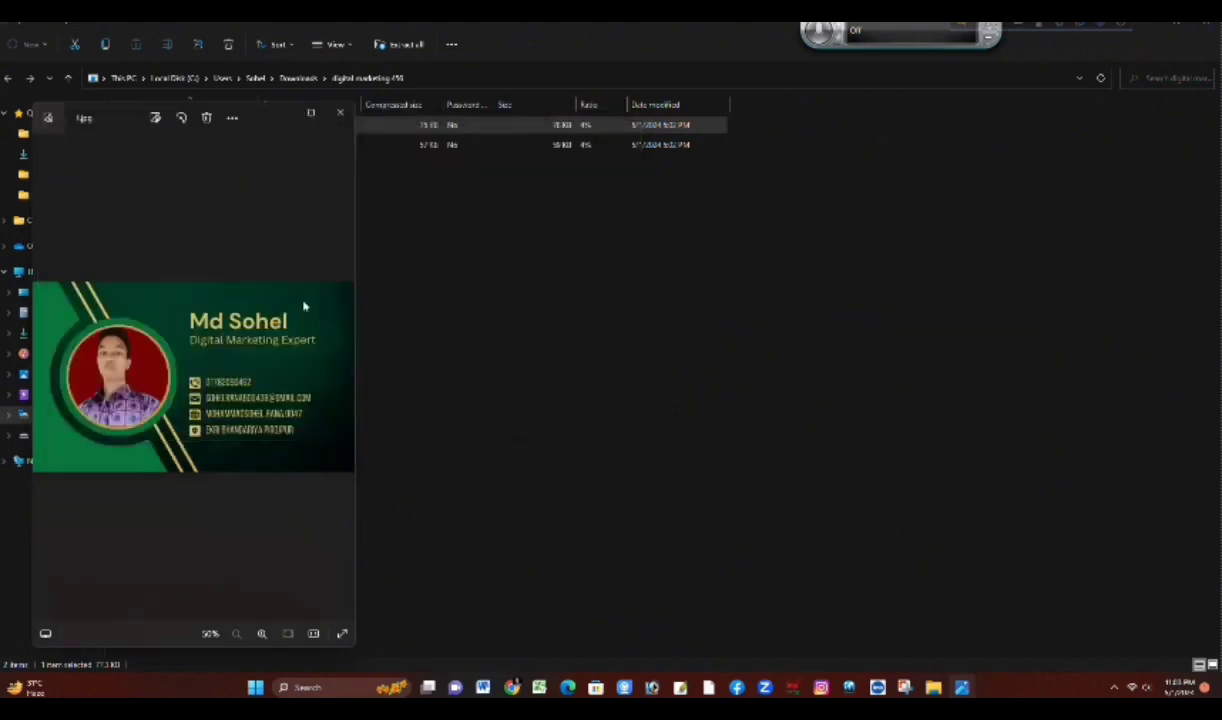
{"action": "left_click", "coordinate": [340, 113]}
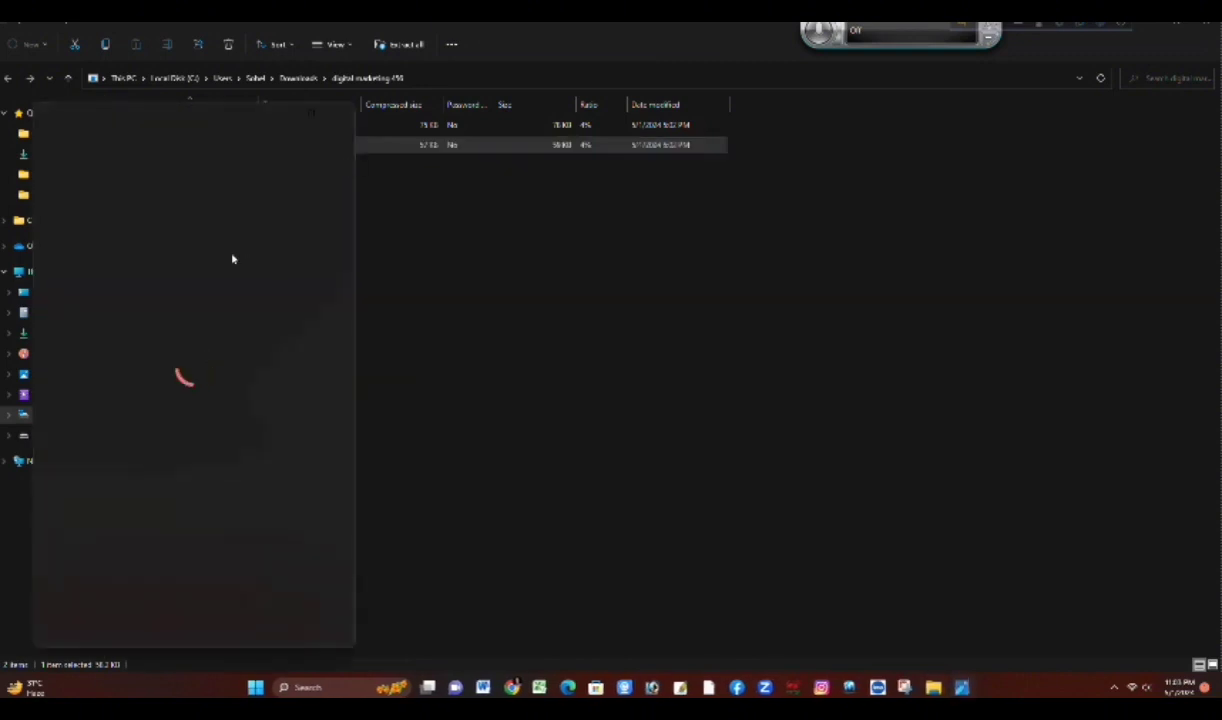
Step: Save a JPG copy of image 2 from the archive as 45 in the Saved Pictures folder
{"action": "right_click", "coordinate": [204, 378]}
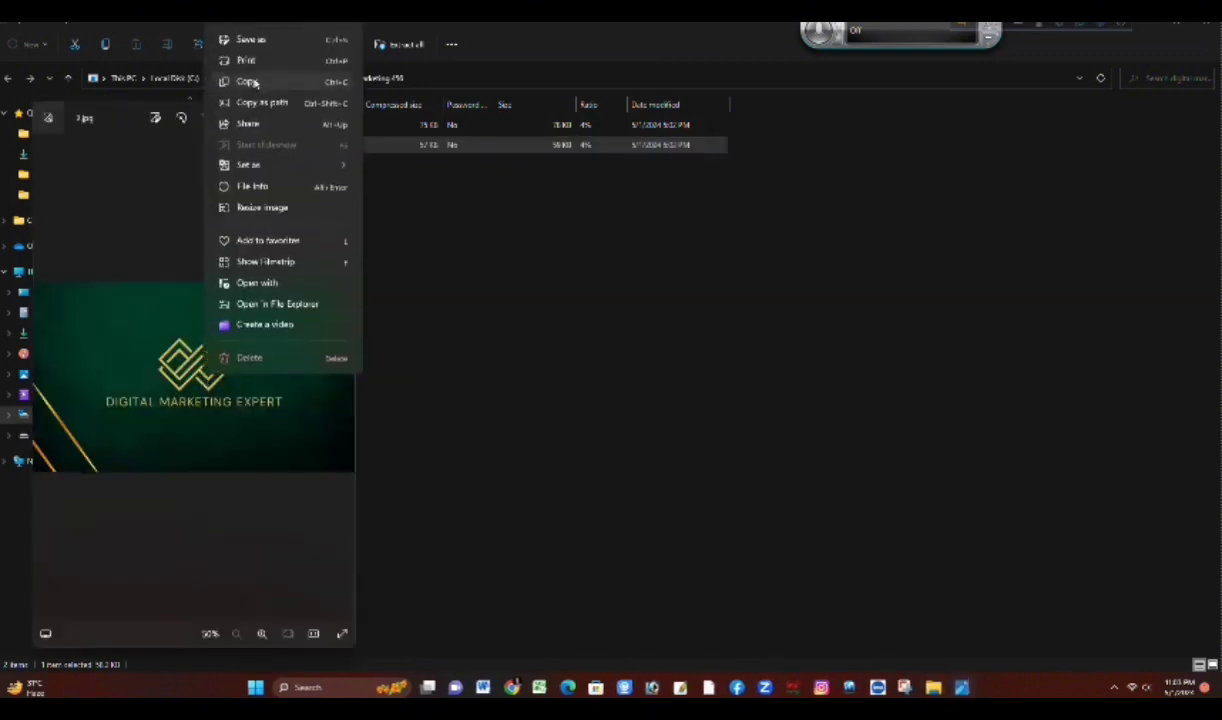
{"action": "left_click", "coordinate": [250, 39]}
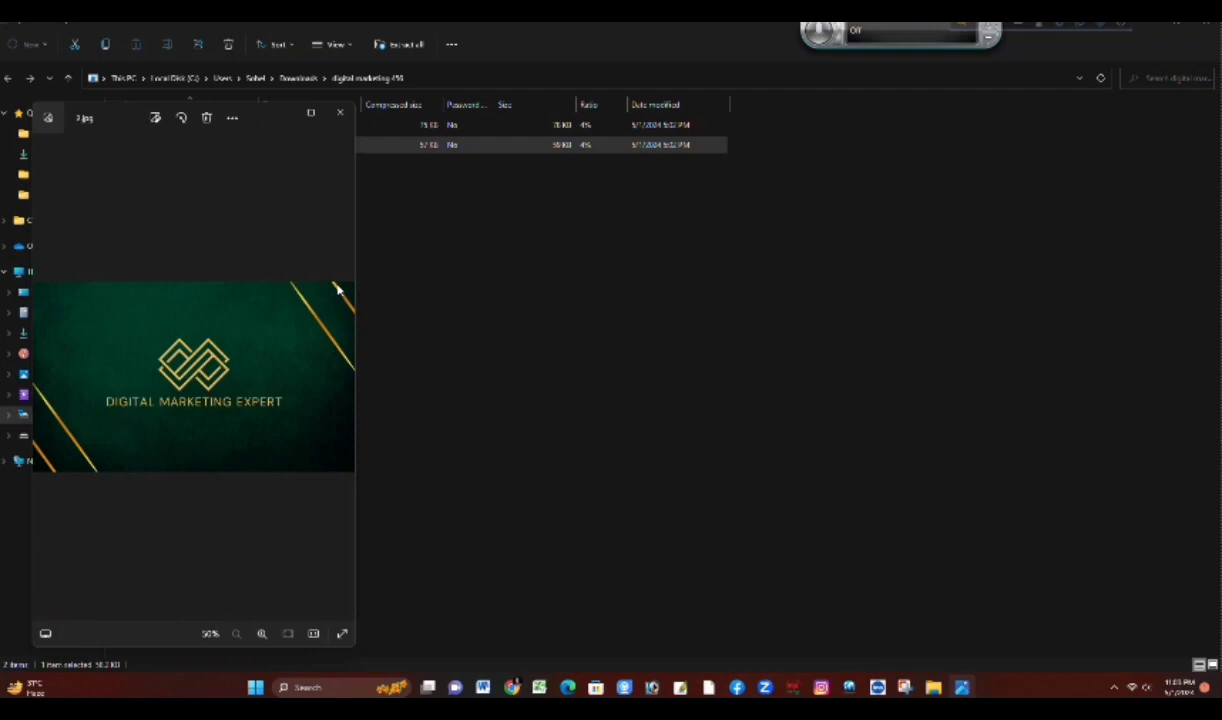
{"action": "type", "text": "45"}
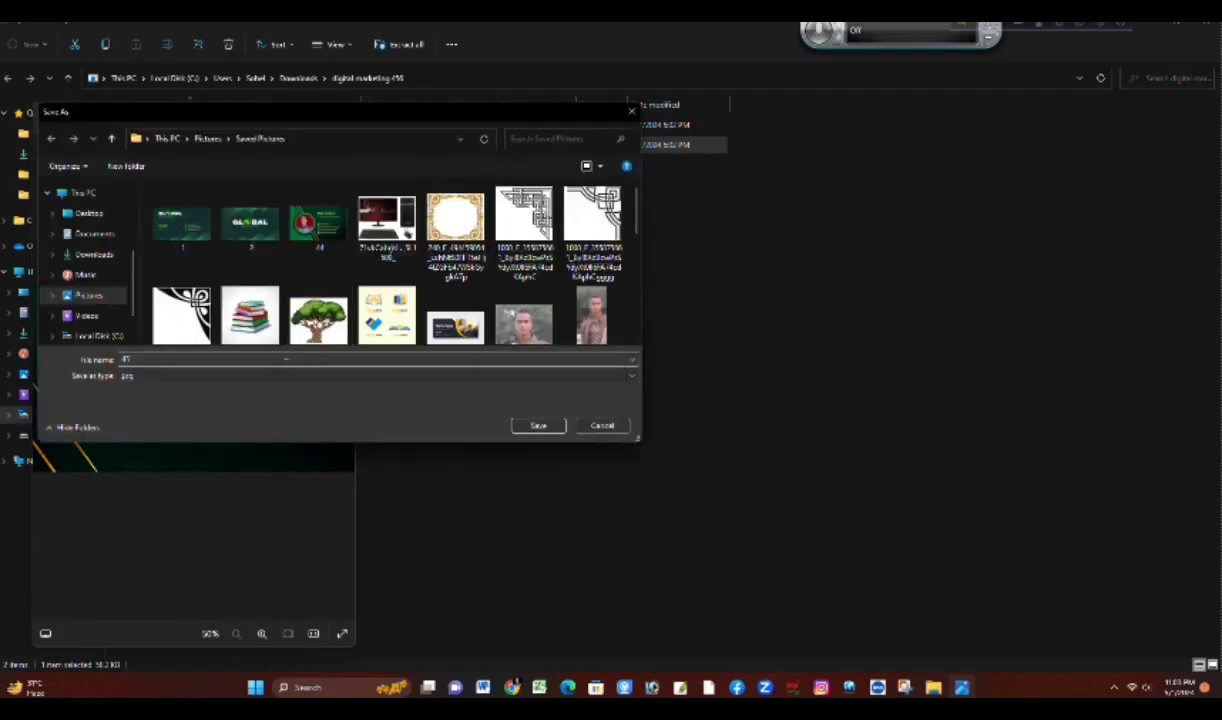
{"action": "left_click", "coordinate": [538, 426]}
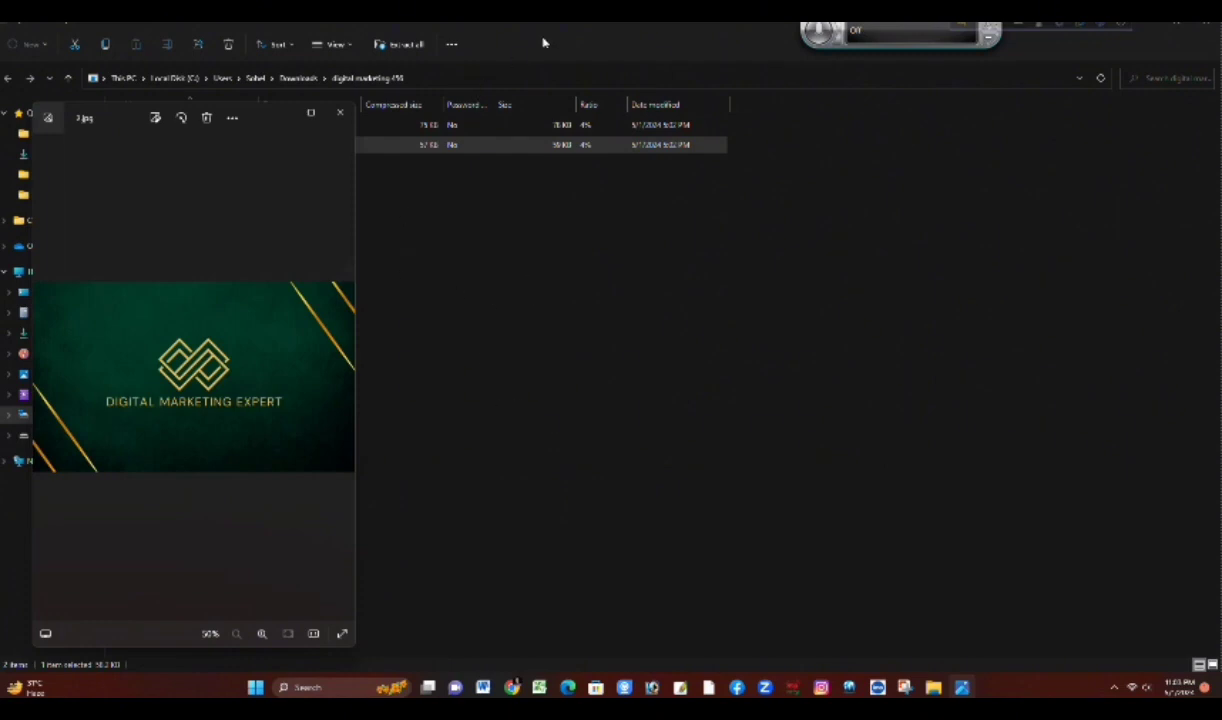
Step: Go to the Downloads folder through This PC on the desktop and open the business card front image in a maximized viewer
{"action": "key", "text": "super+d"}
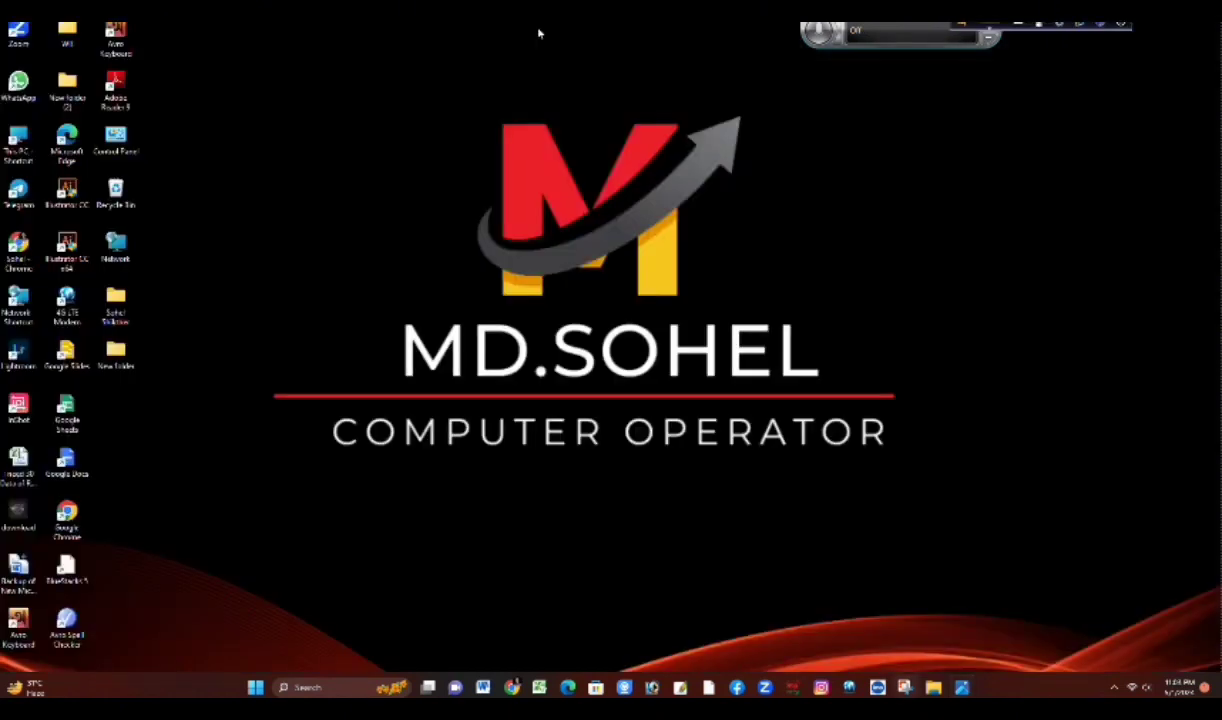
{"action": "double_click", "coordinate": [15, 141]}
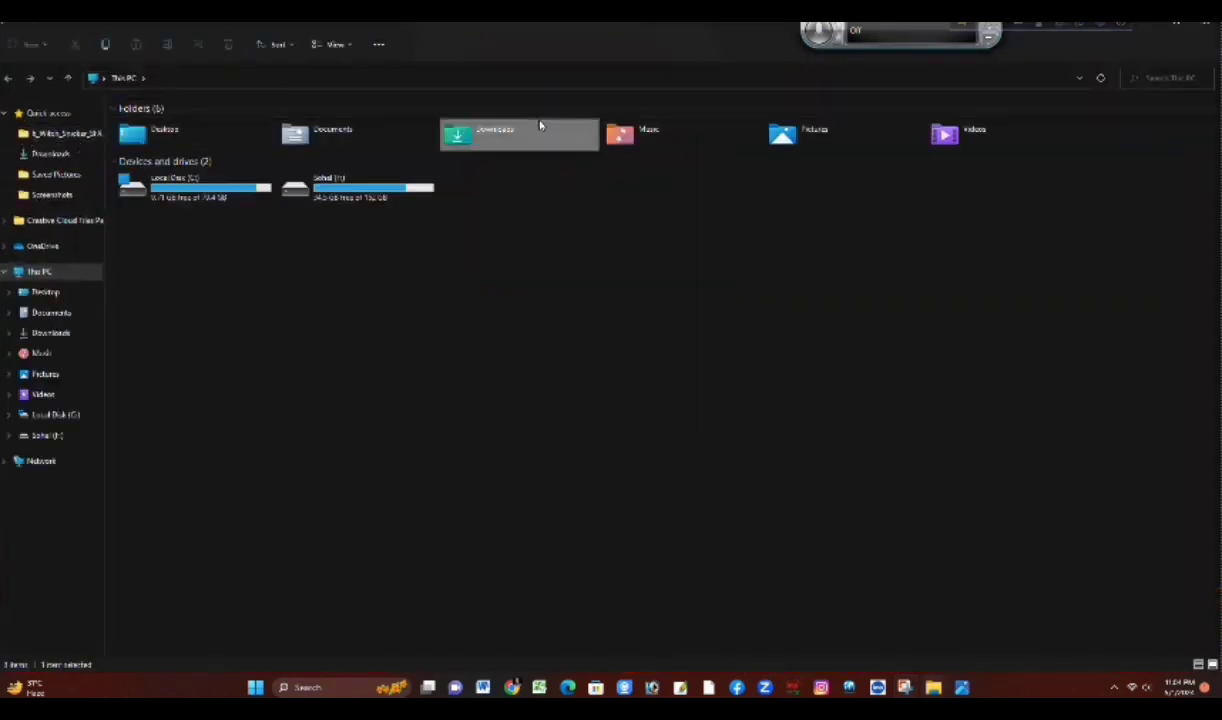
{"action": "double_click", "coordinate": [540, 126]}
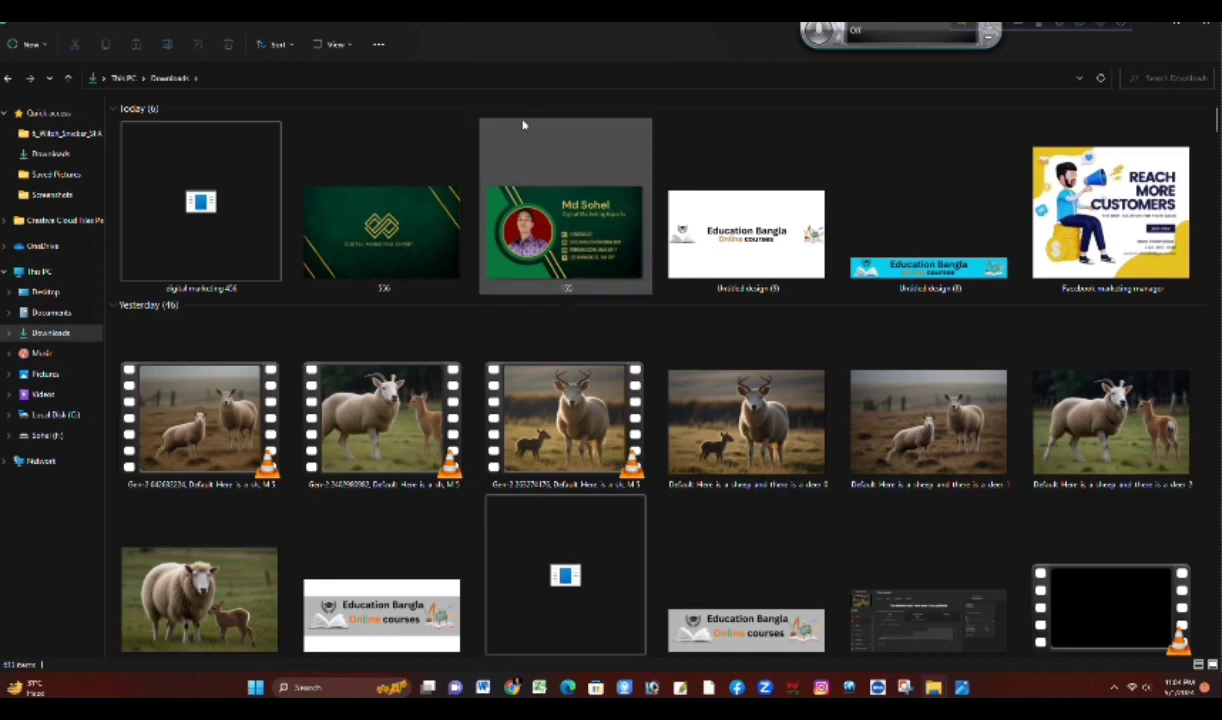
{"action": "double_click", "coordinate": [537, 205]}
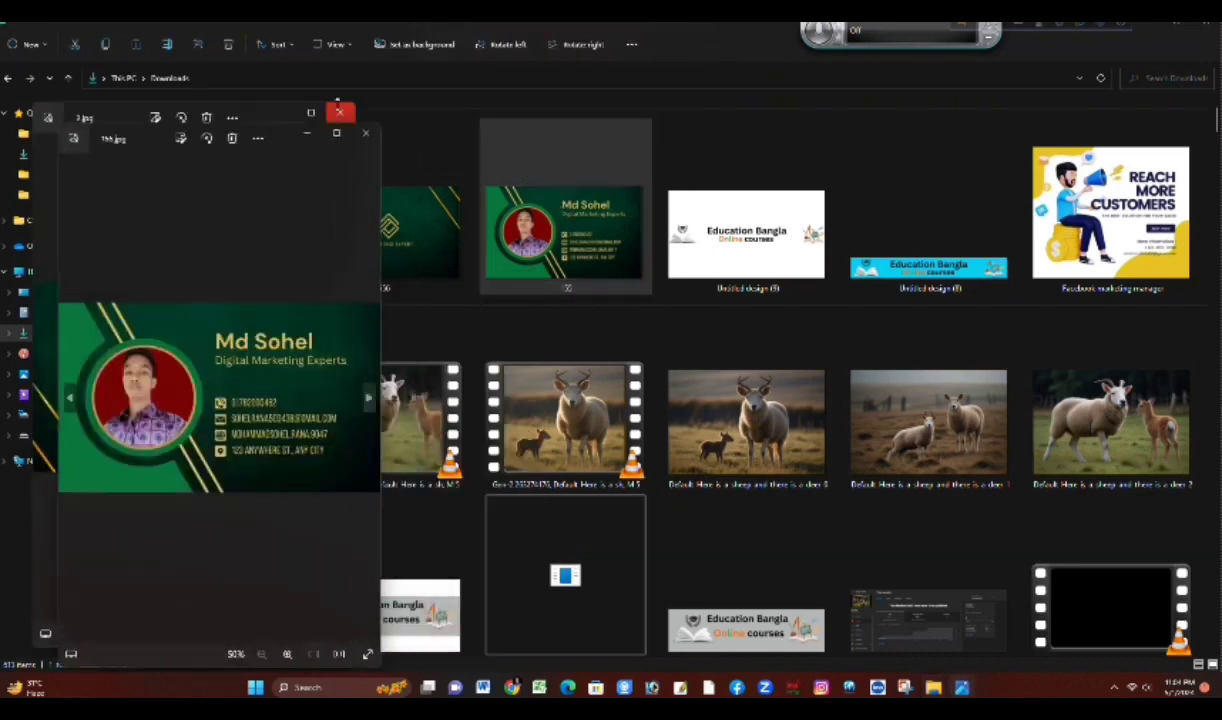
{"action": "left_click", "coordinate": [336, 134]}
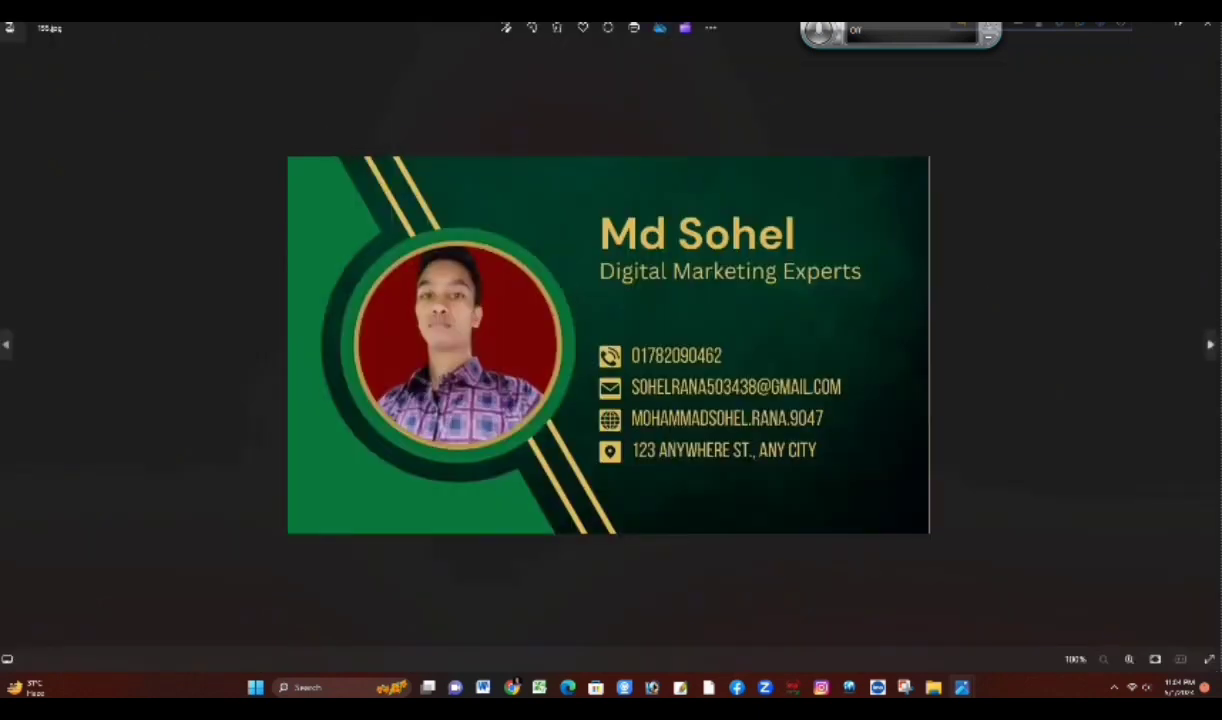
Step: Examine the business card's back and front images in the viewer, checking the logo, job title and contact details up close
{"action": "left_click", "coordinate": [1211, 346]}
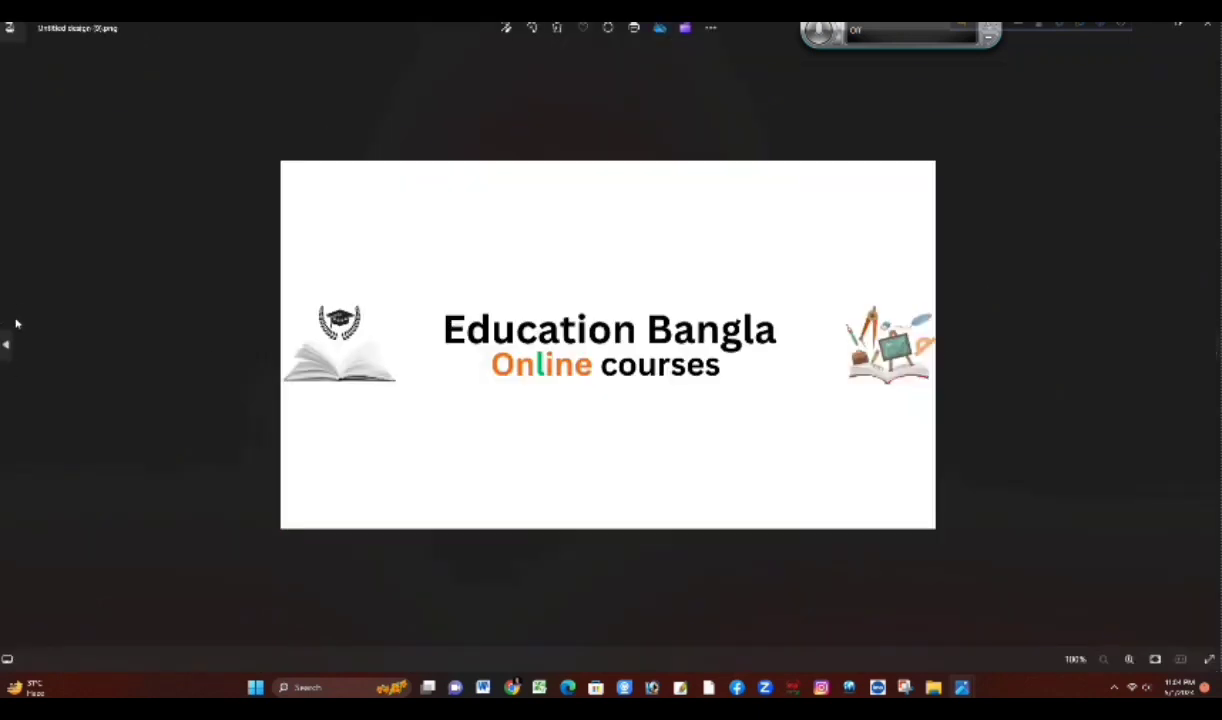
{"action": "left_click", "coordinate": [8, 346]}
{"action": "left_click", "coordinate": [8, 346]}
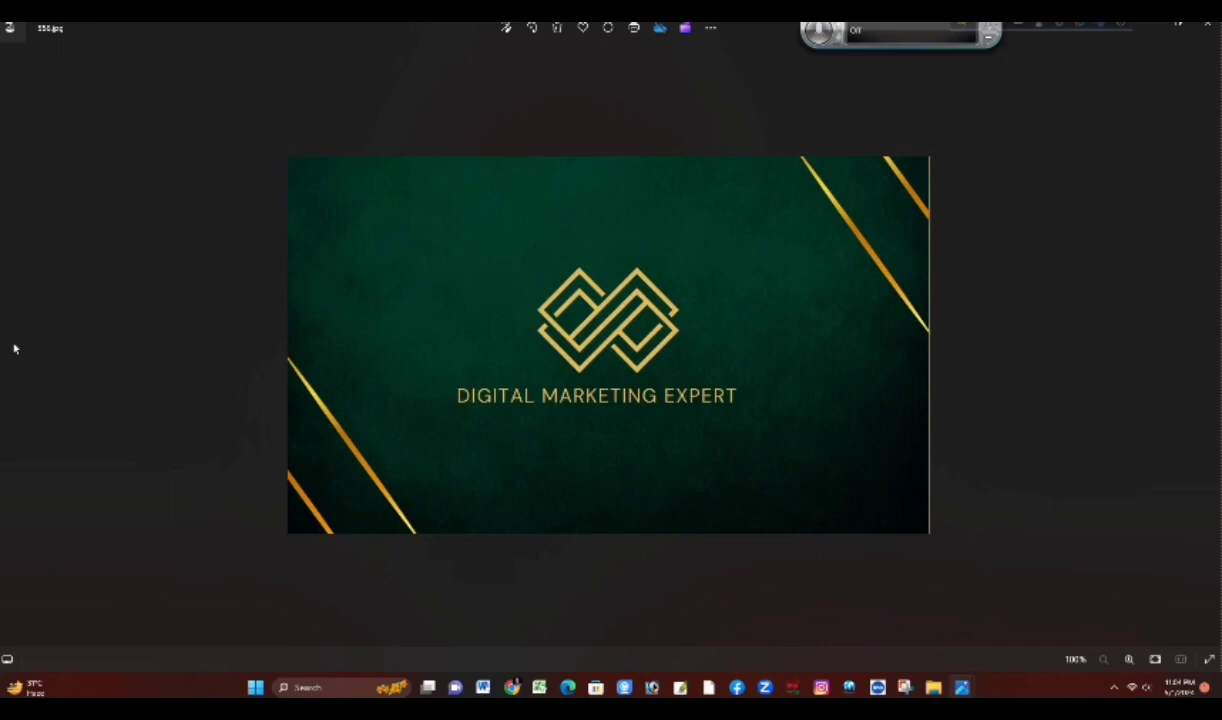
{"action": "scroll", "coordinate": [503, 395], "scroll_direction": "up", "scroll_amount": 4}
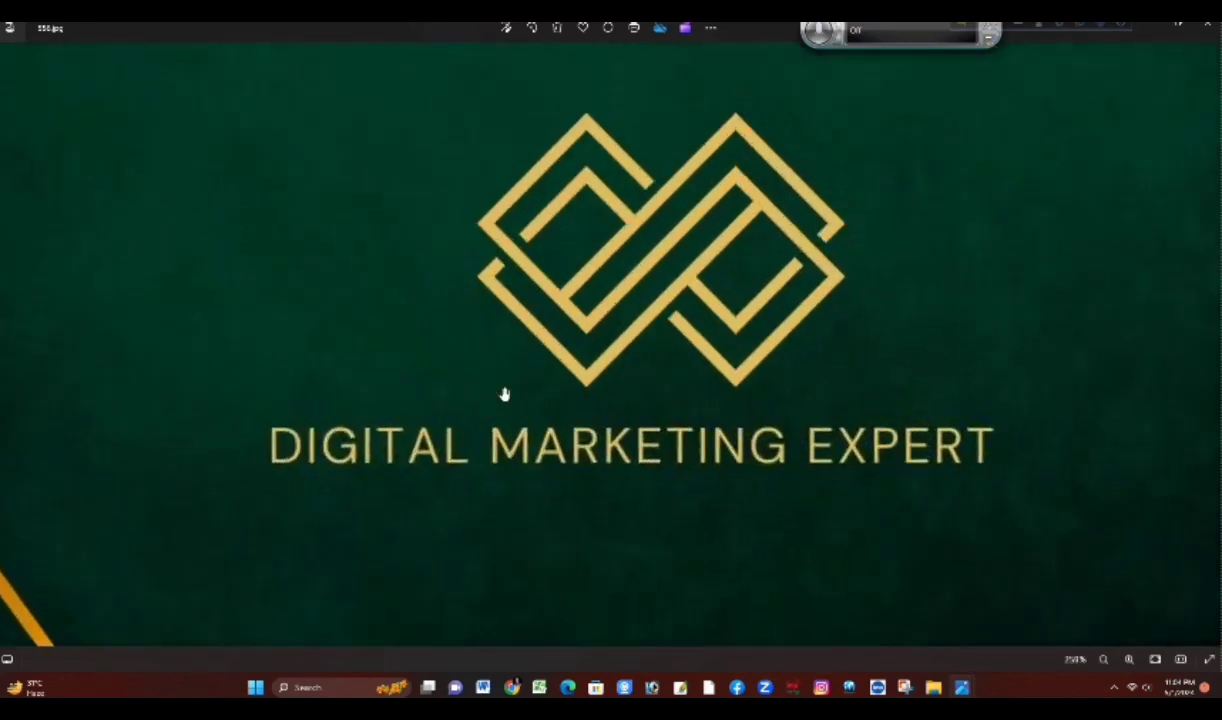
{"action": "scroll", "coordinate": [503, 395], "scroll_direction": "down", "scroll_amount": 4}
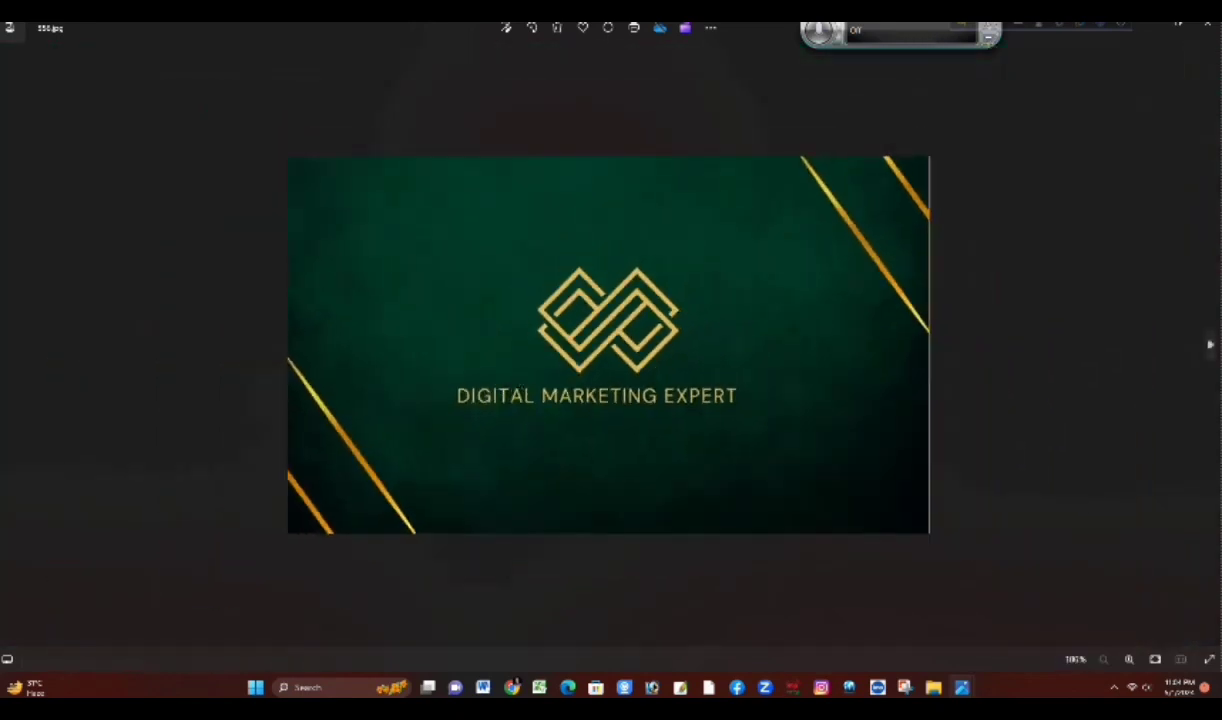
{"action": "left_click", "coordinate": [1209, 345]}
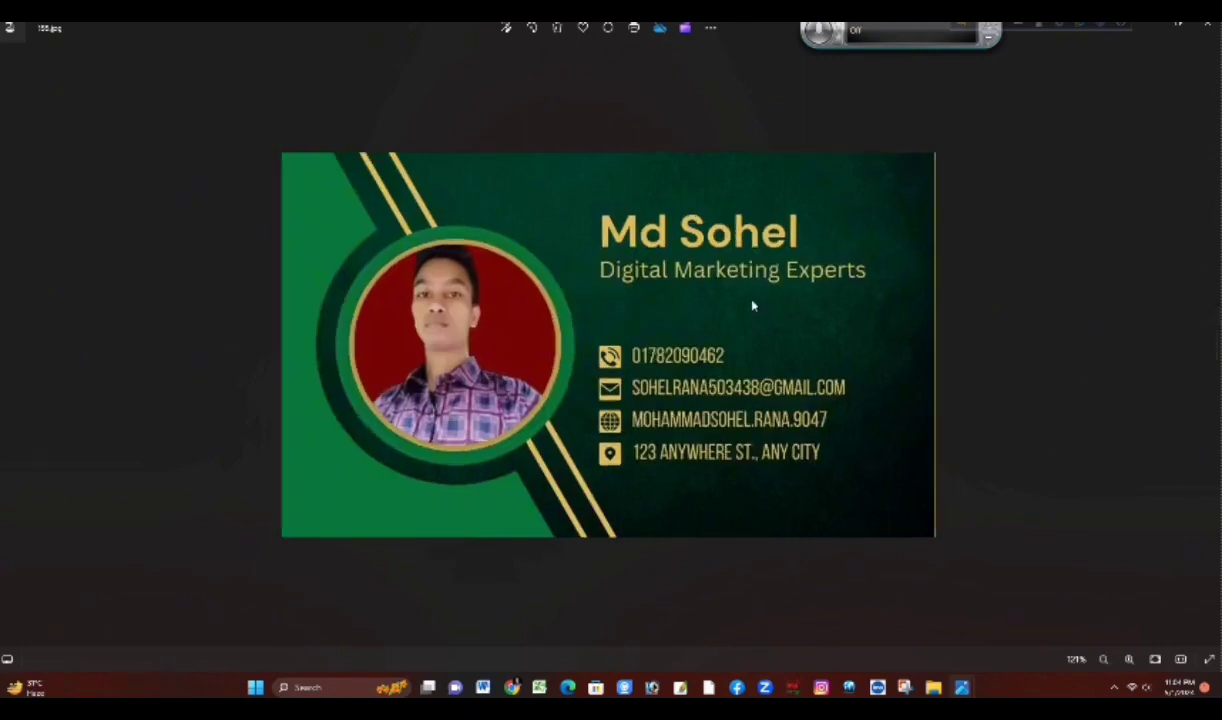
{"action": "scroll", "coordinate": [754, 306], "scroll_direction": "up", "scroll_amount": 2}
{"action": "scroll", "coordinate": [754, 306], "scroll_direction": "down", "scroll_amount": 3}
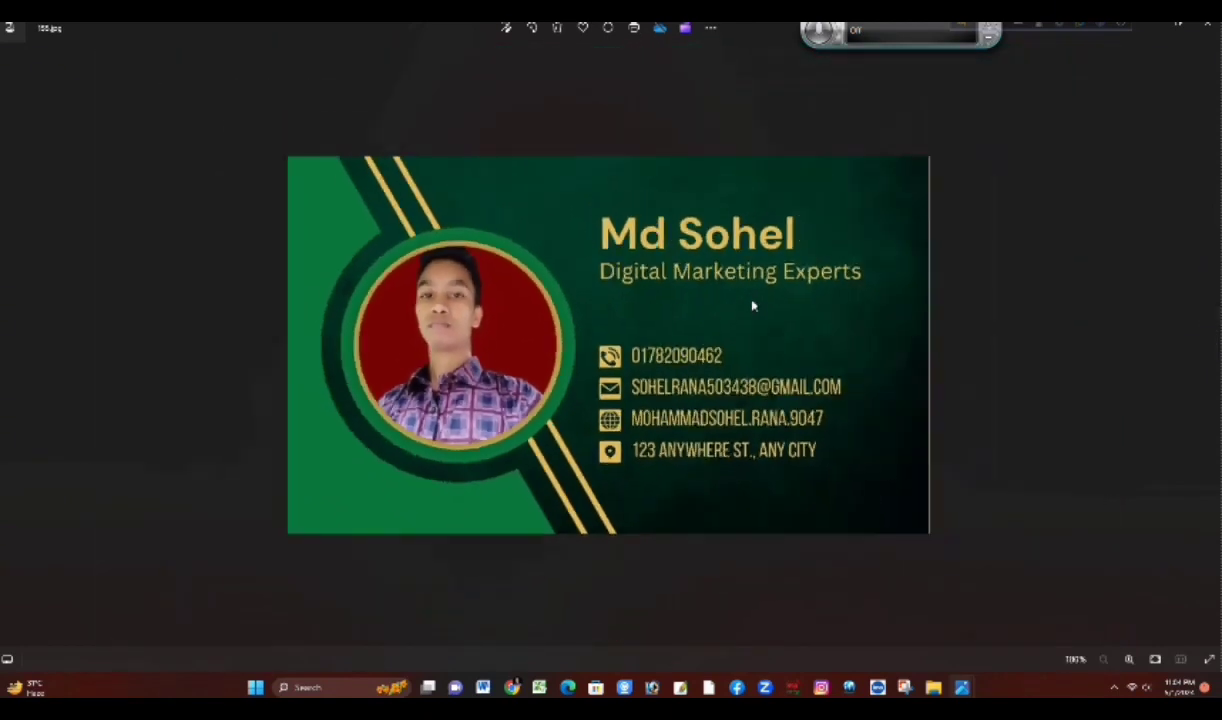